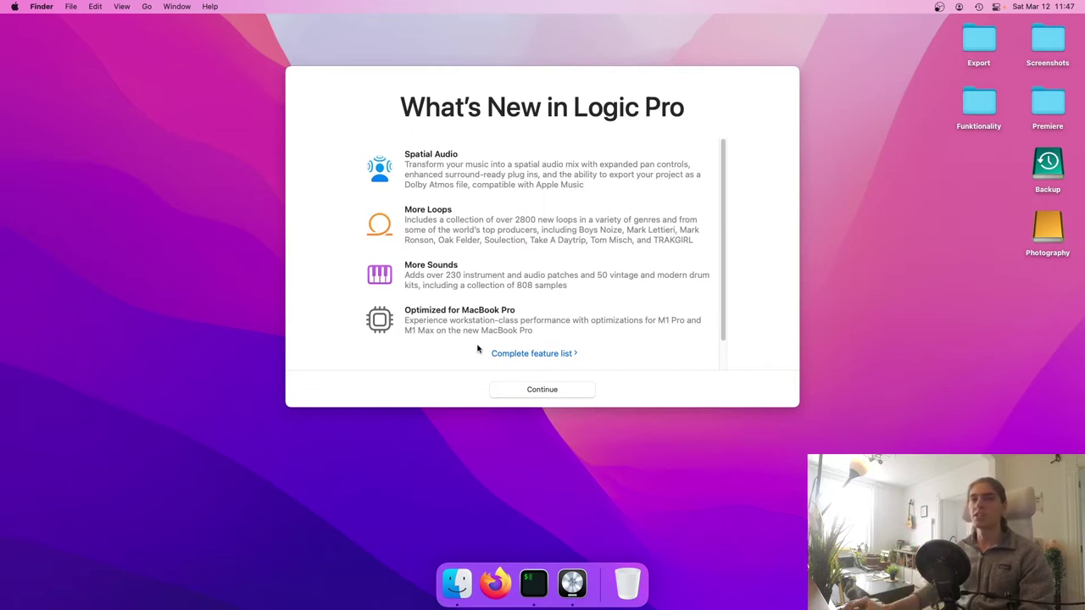
Continue past the What's New window and look over the available preference categories
{"action": "left_click", "coordinate": [513, 394]}
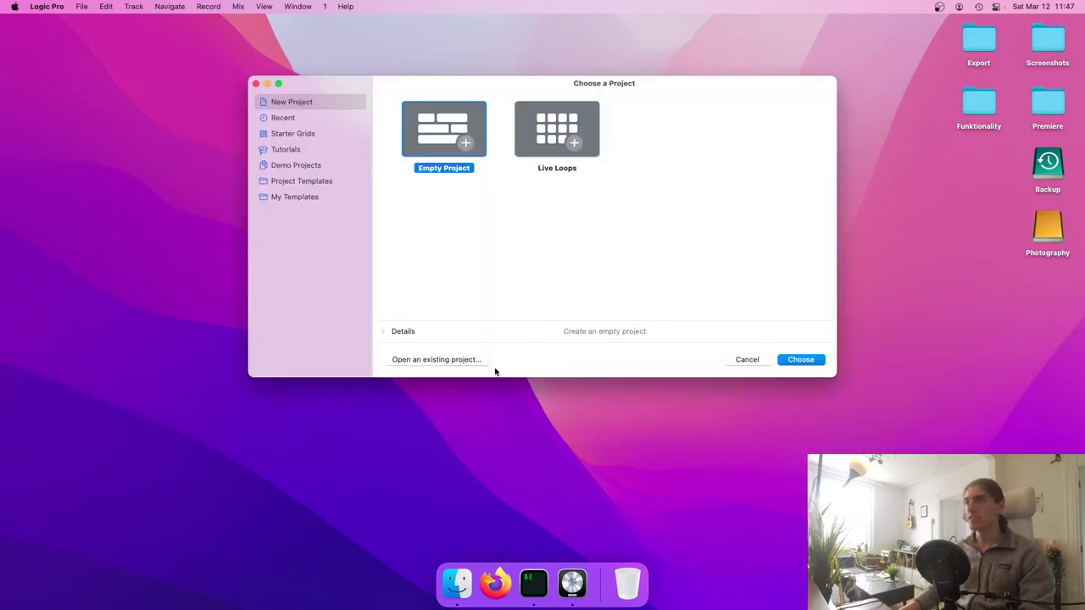
{"action": "left_click", "coordinate": [49, 6]}
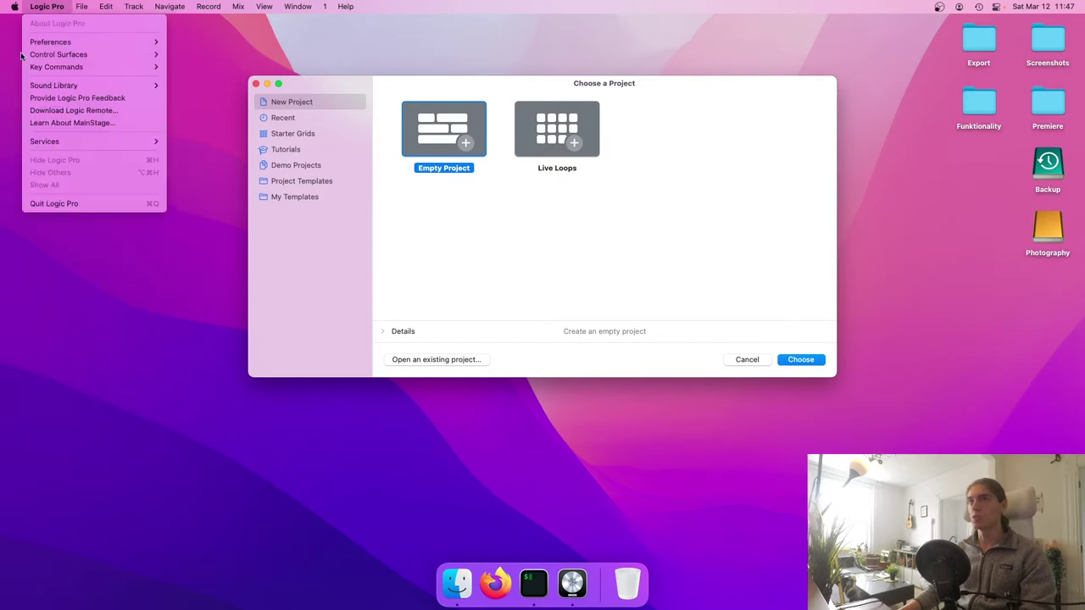
{"action": "mouse_move", "coordinate": [126, 42]}
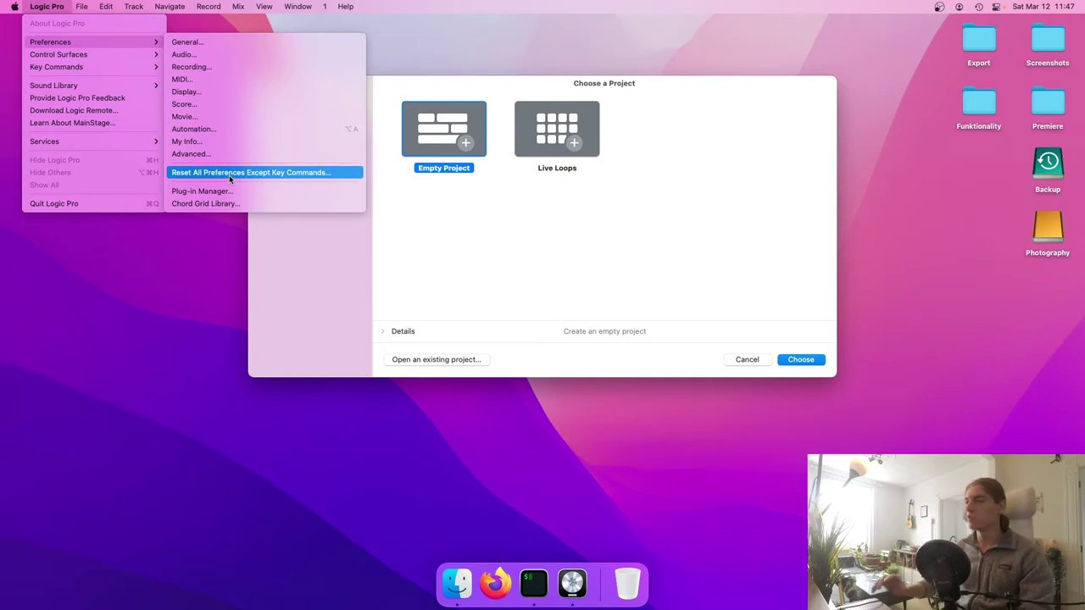
{"action": "left_click", "coordinate": [657, 273]}
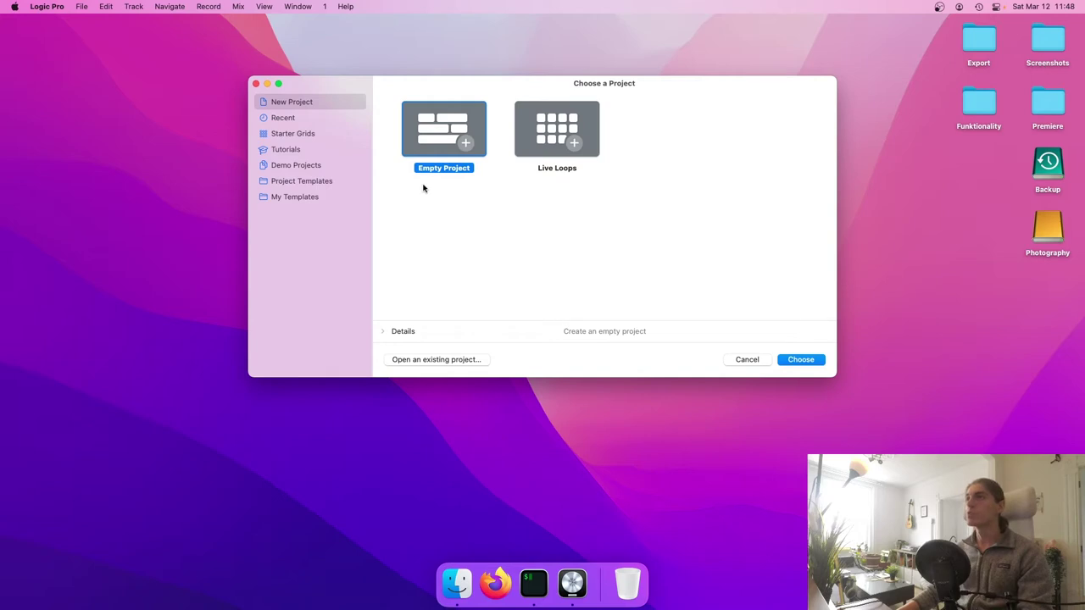
{"action": "left_click", "coordinate": [59, 7]}
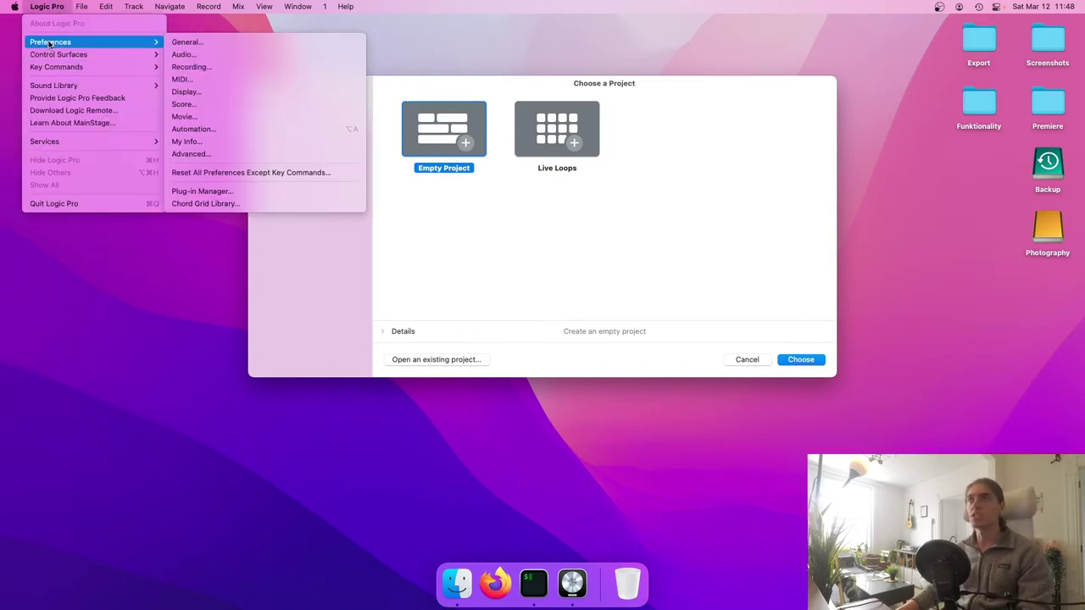
{"action": "left_click", "coordinate": [28, 5]}
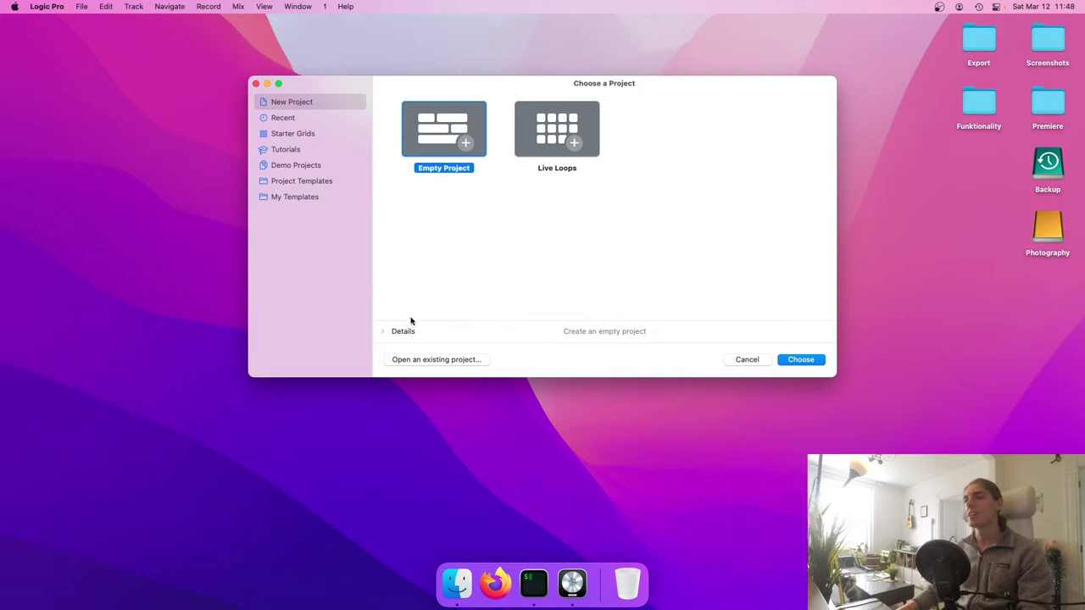
Expand the empty project's details, set the input device to Steinberg UR22mkII and keep Steinberg UR22mkII as output device
{"action": "left_click", "coordinate": [384, 331]}
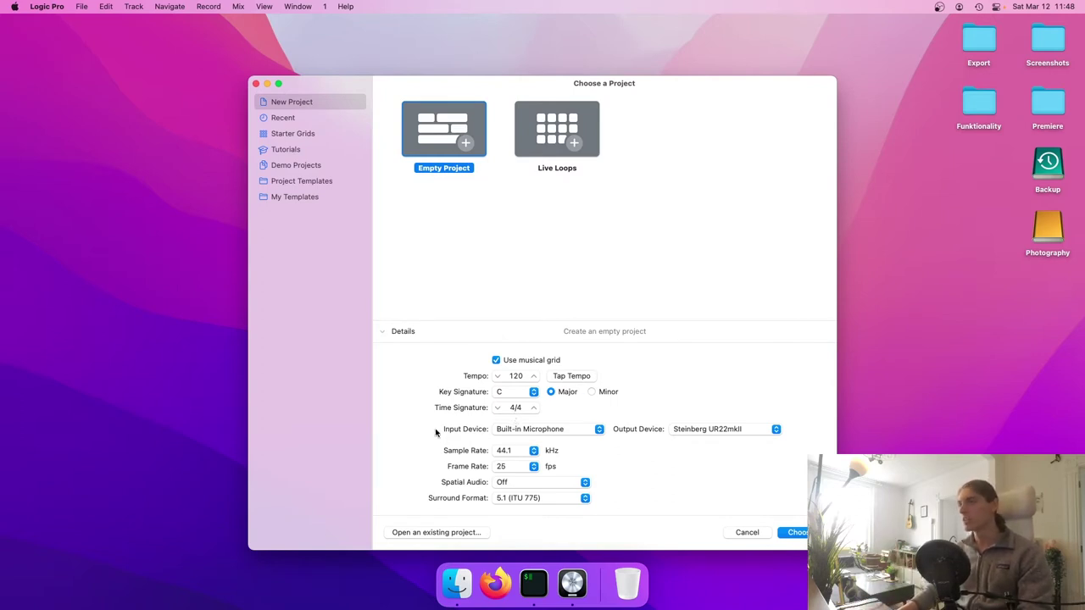
{"action": "left_click", "coordinate": [502, 433]}
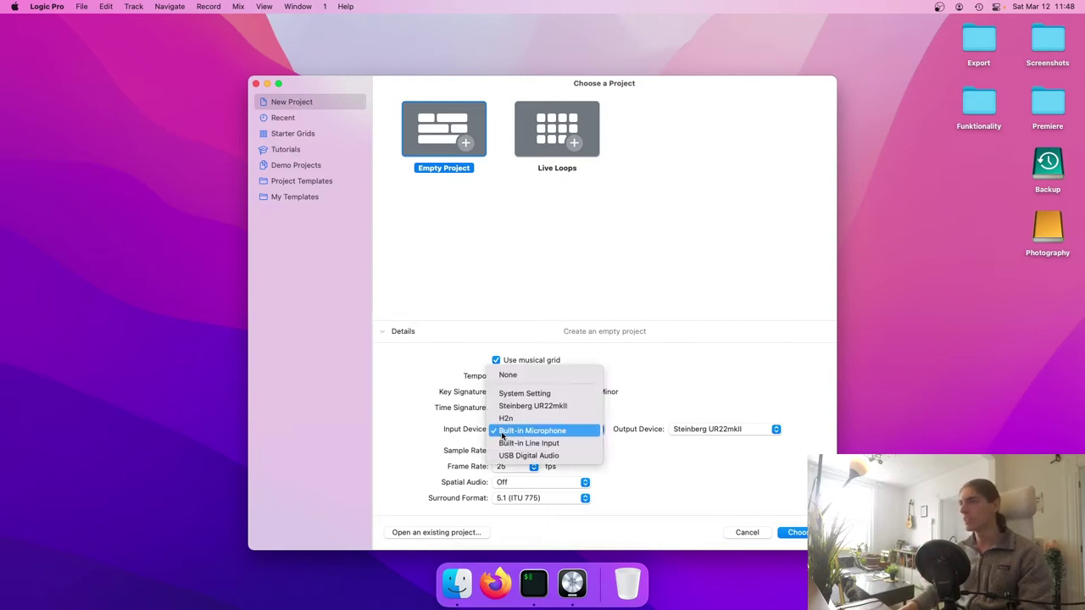
{"action": "left_click", "coordinate": [539, 410]}
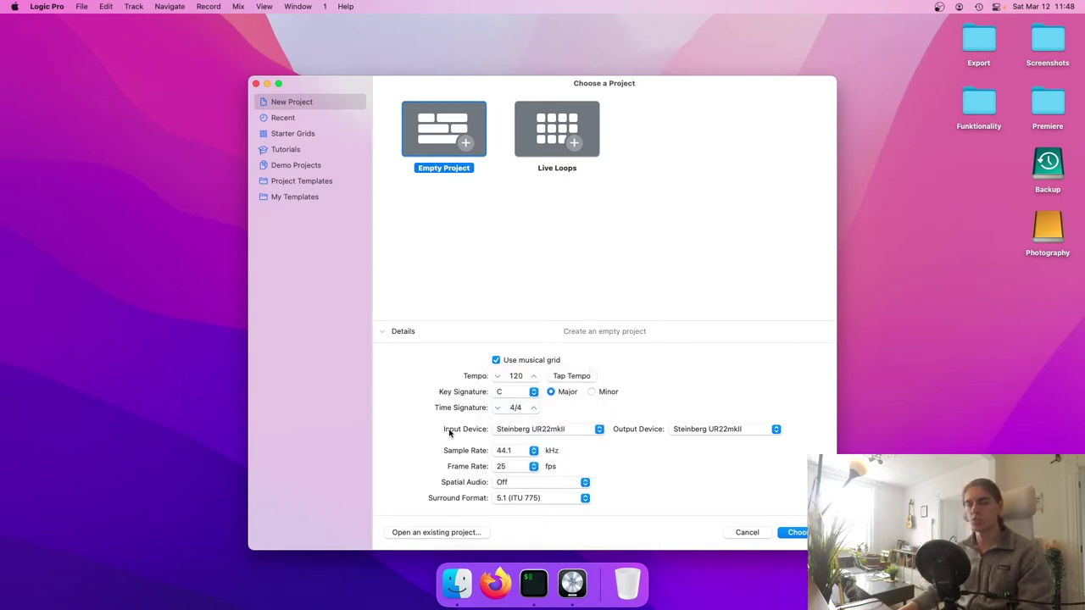
{"action": "left_click", "coordinate": [719, 434]}
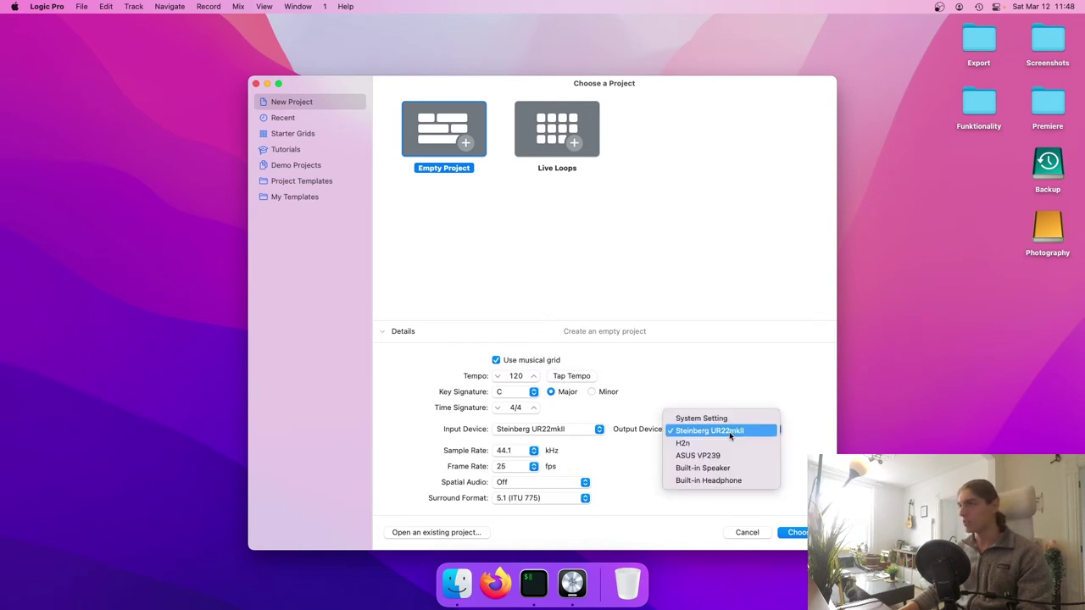
{"action": "left_click", "coordinate": [620, 439]}
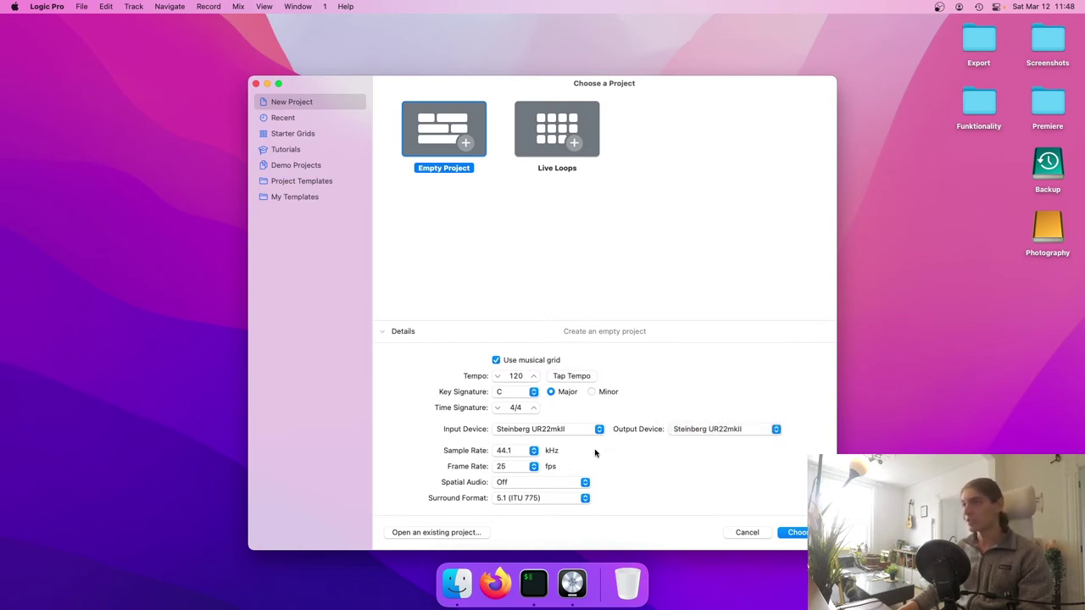
Set the sample rate to 48 kHz and create the empty project
{"action": "left_click", "coordinate": [504, 452]}
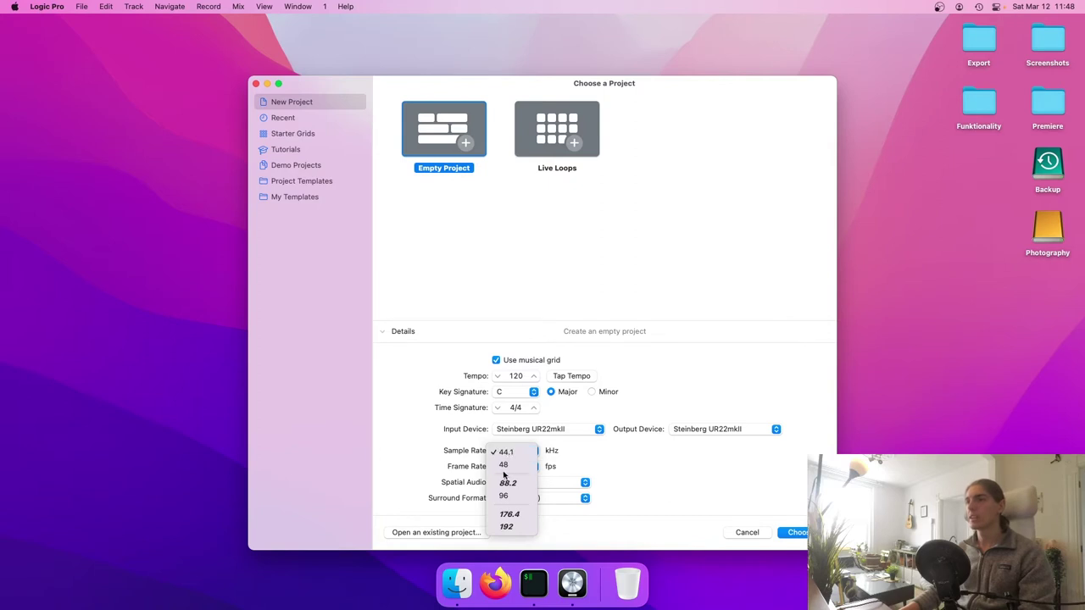
{"action": "left_click", "coordinate": [504, 466]}
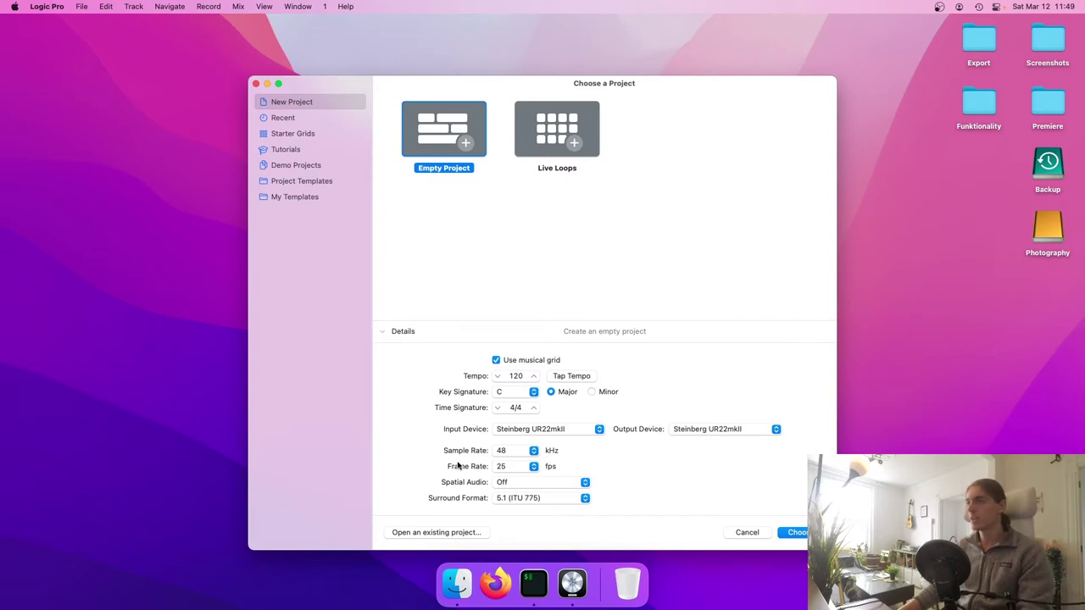
{"action": "left_click", "coordinate": [504, 454]}
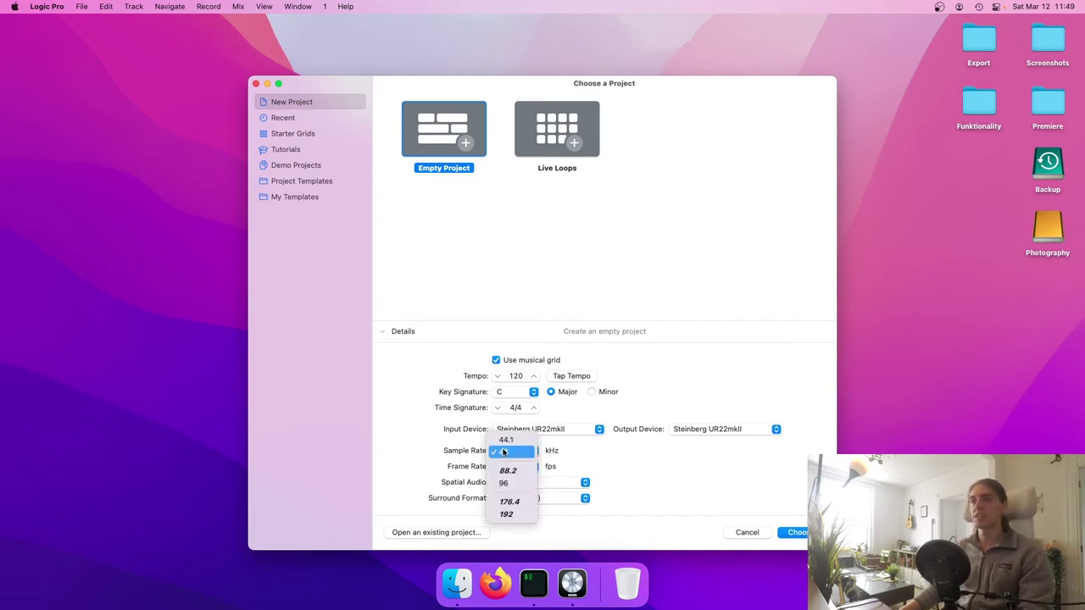
{"action": "left_click", "coordinate": [527, 440]}
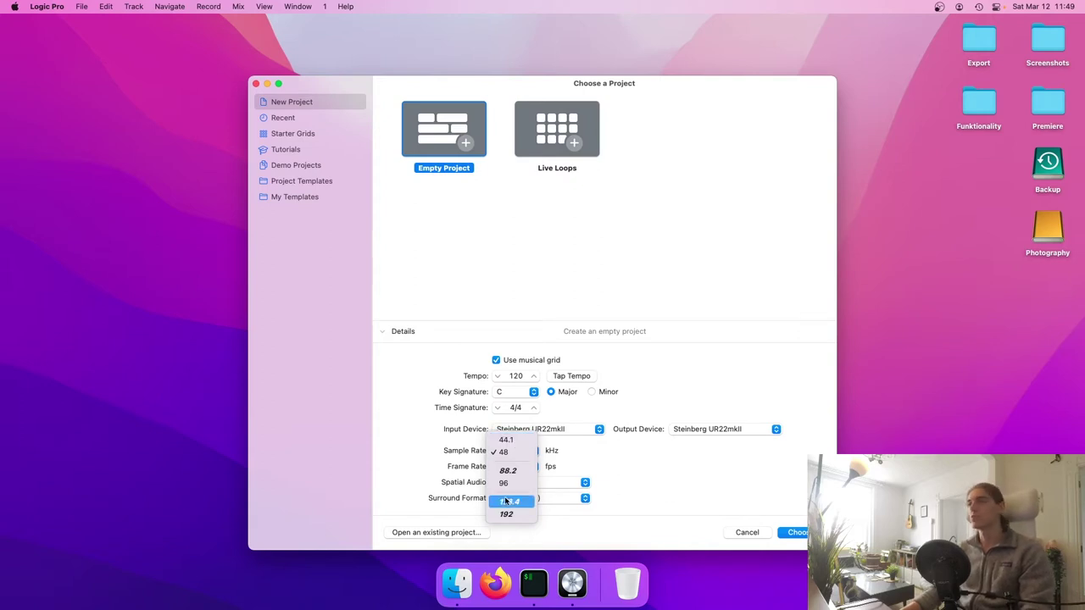
{"action": "left_click", "coordinate": [465, 457]}
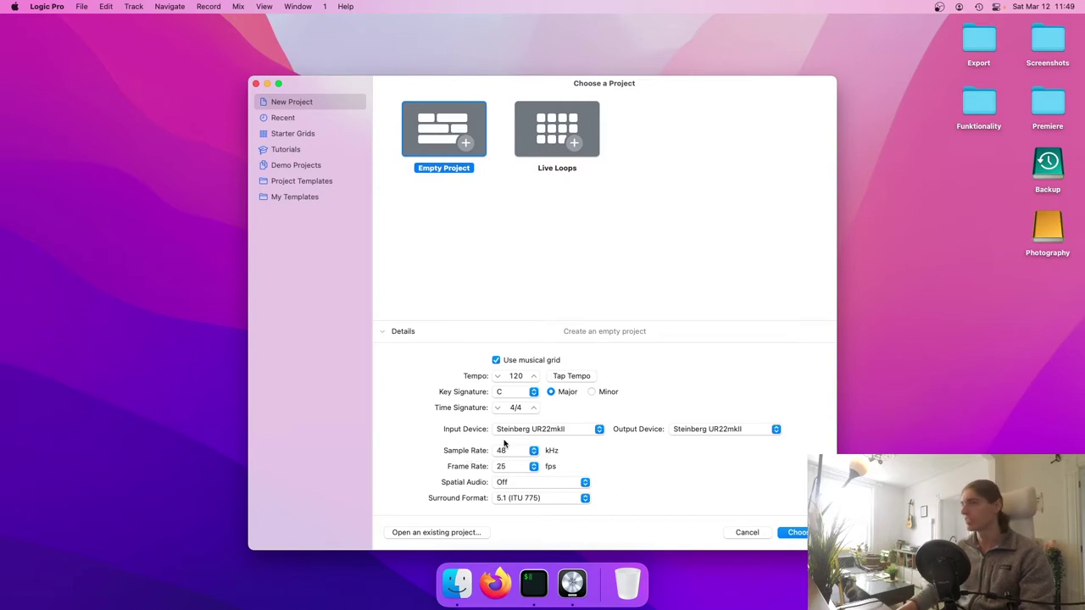
{"action": "left_click", "coordinate": [801, 534]}
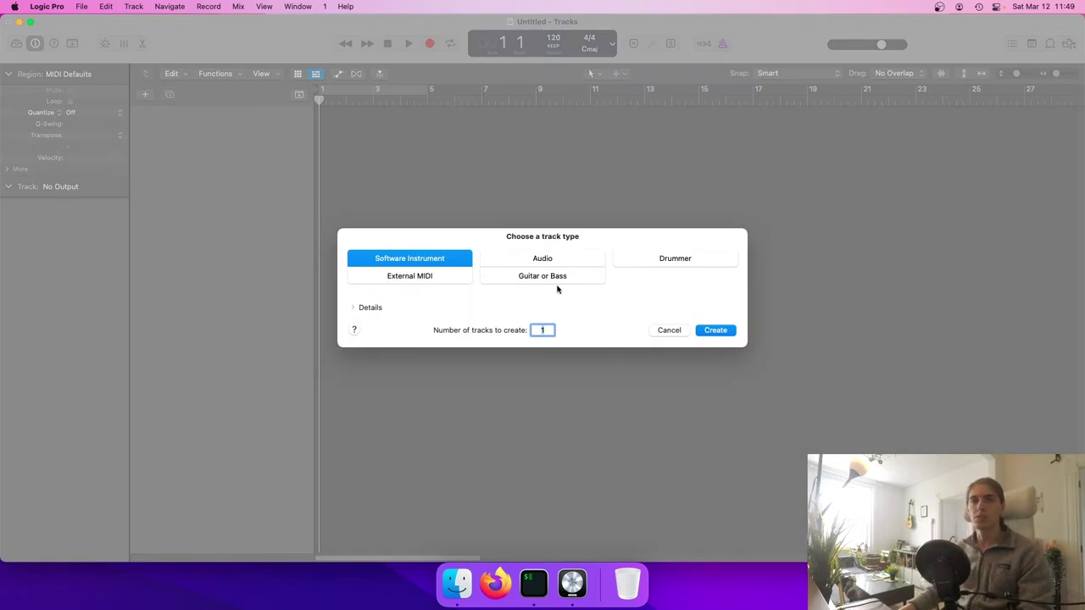
Compare the detail settings offered for Guitar or Bass and Software Instrument tracks
{"action": "left_click", "coordinate": [533, 280]}
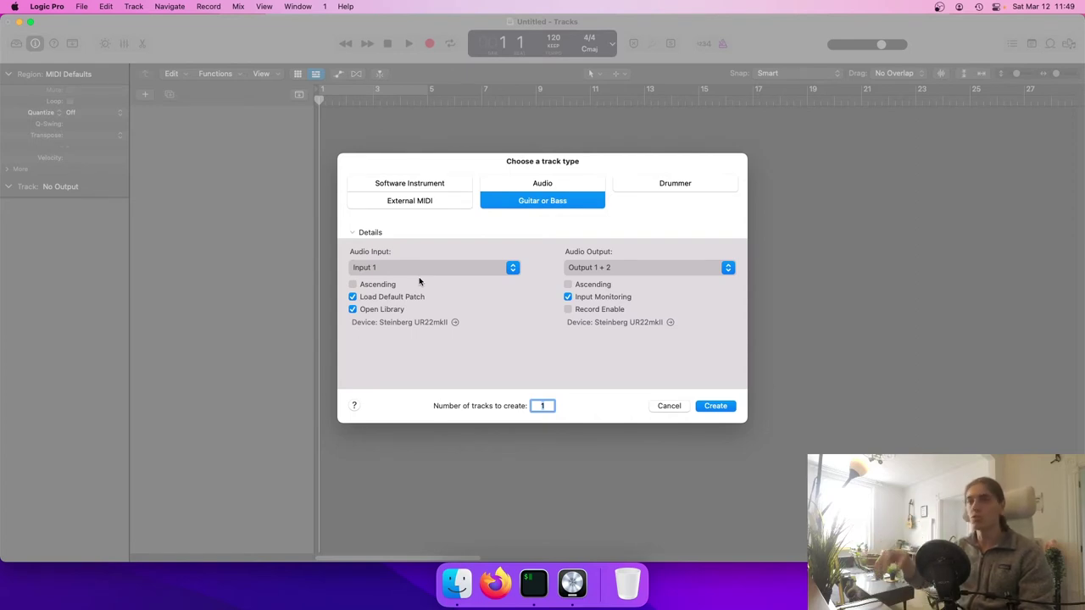
{"action": "left_click", "coordinate": [397, 183]}
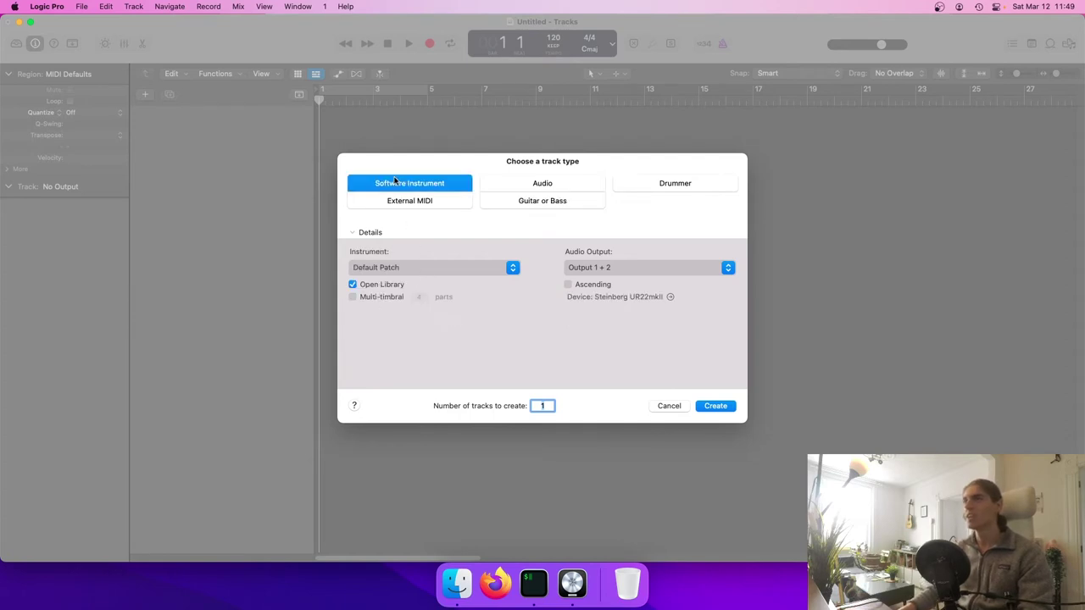
{"action": "left_click", "coordinate": [352, 234]}
{"action": "left_click", "coordinate": [352, 308]}
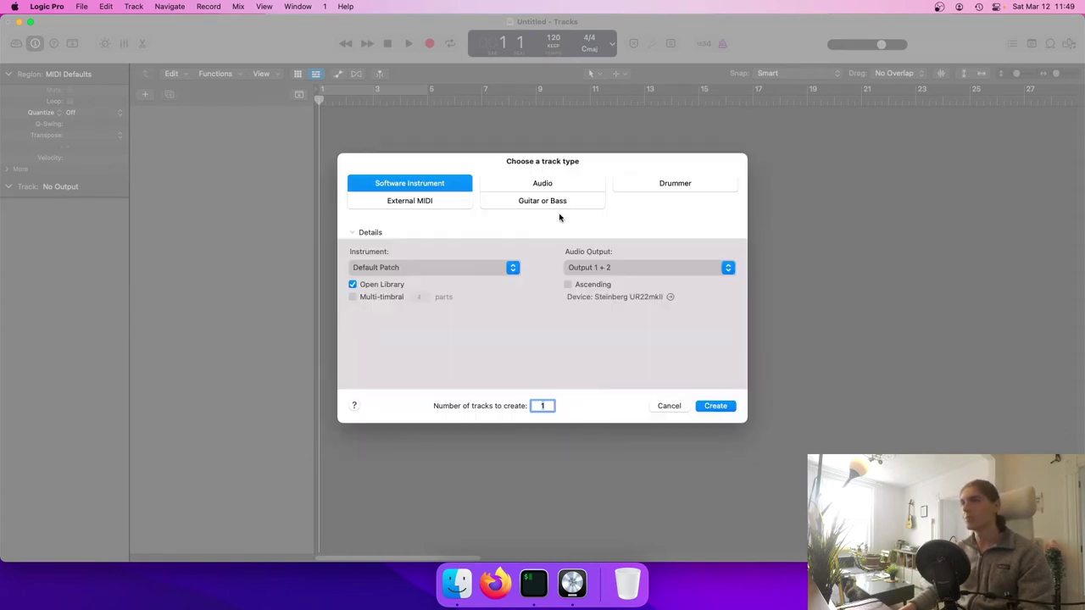
Create one Guitar or Bass track with Input 2 as audio input and view its channel strip's input options
{"action": "left_click", "coordinate": [526, 205]}
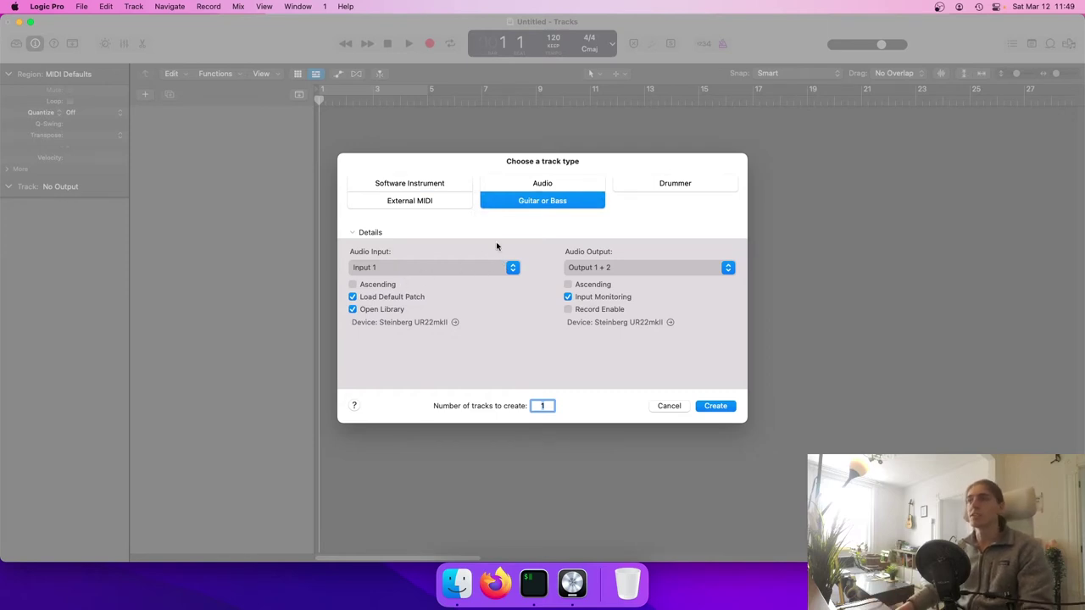
{"action": "left_click", "coordinate": [426, 269]}
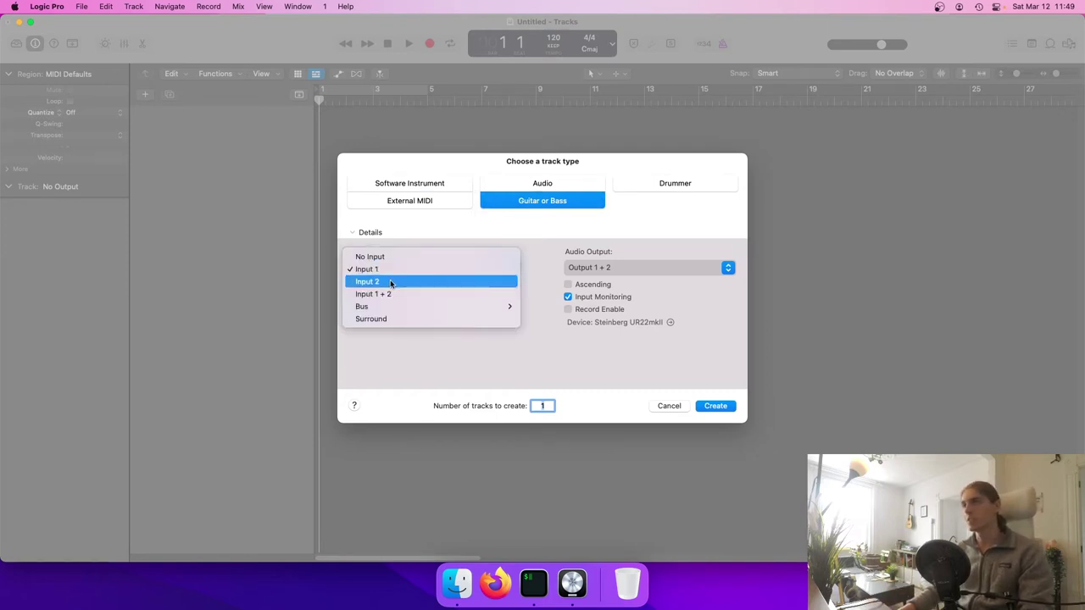
{"action": "left_click", "coordinate": [390, 283]}
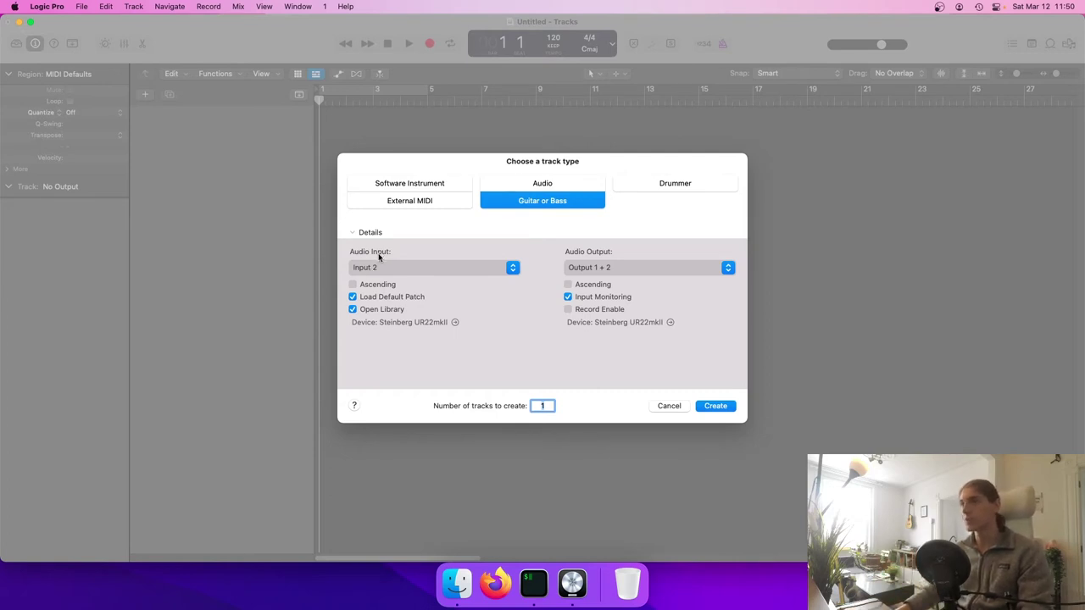
{"action": "left_click", "coordinate": [371, 268]}
{"action": "left_click", "coordinate": [366, 273]}
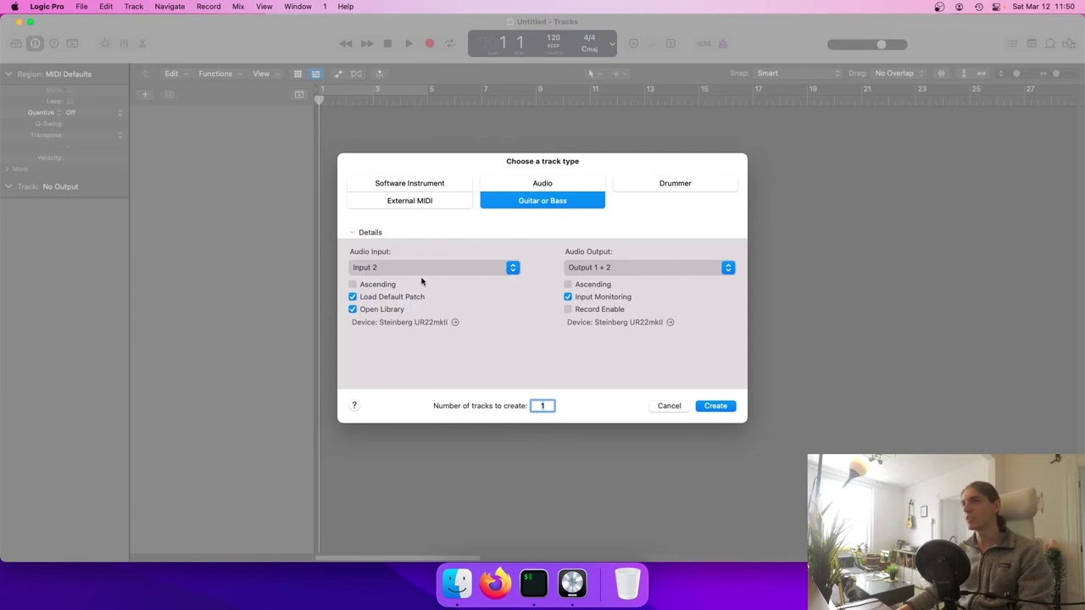
{"action": "left_click", "coordinate": [705, 407]}
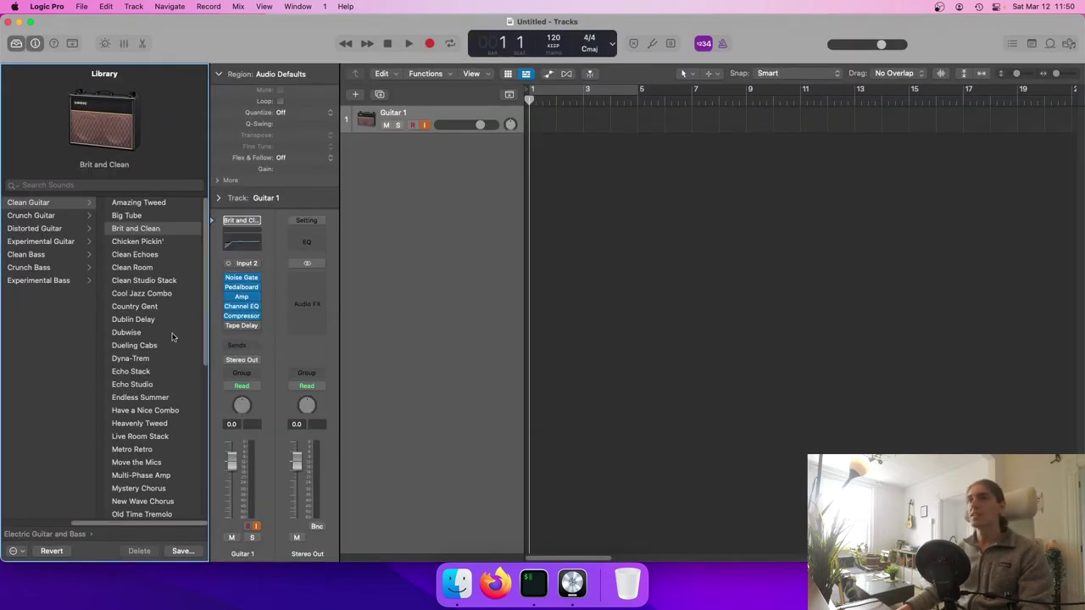
{"action": "left_click", "coordinate": [246, 264]}
{"action": "left_click", "coordinate": [387, 263]}
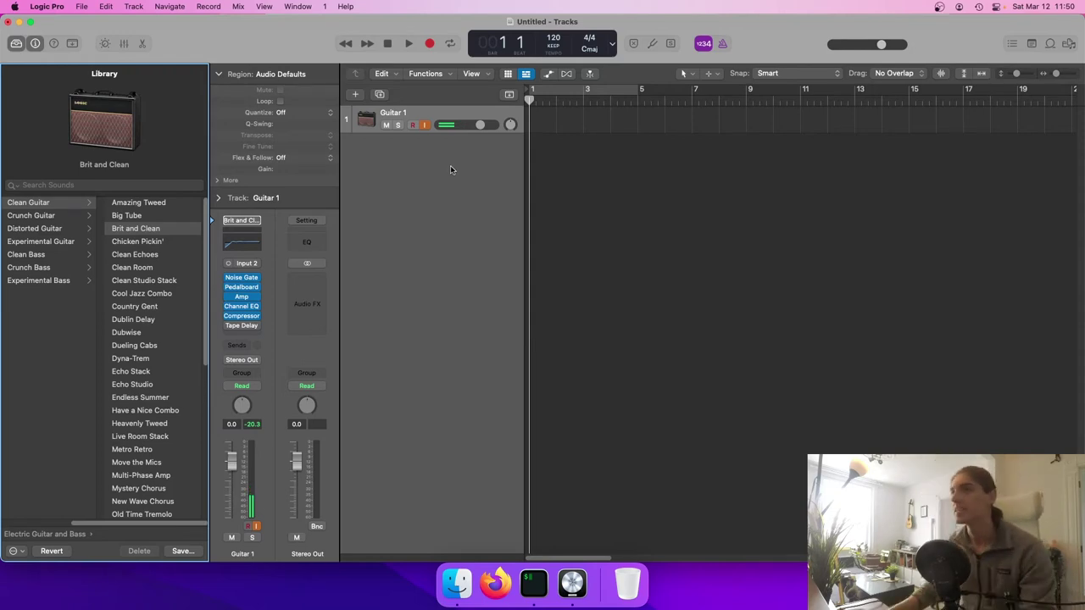
Add a second Guitar or Bass track that also uses Input 2, collapsing the track details before creating it
{"action": "left_click", "coordinate": [356, 94]}
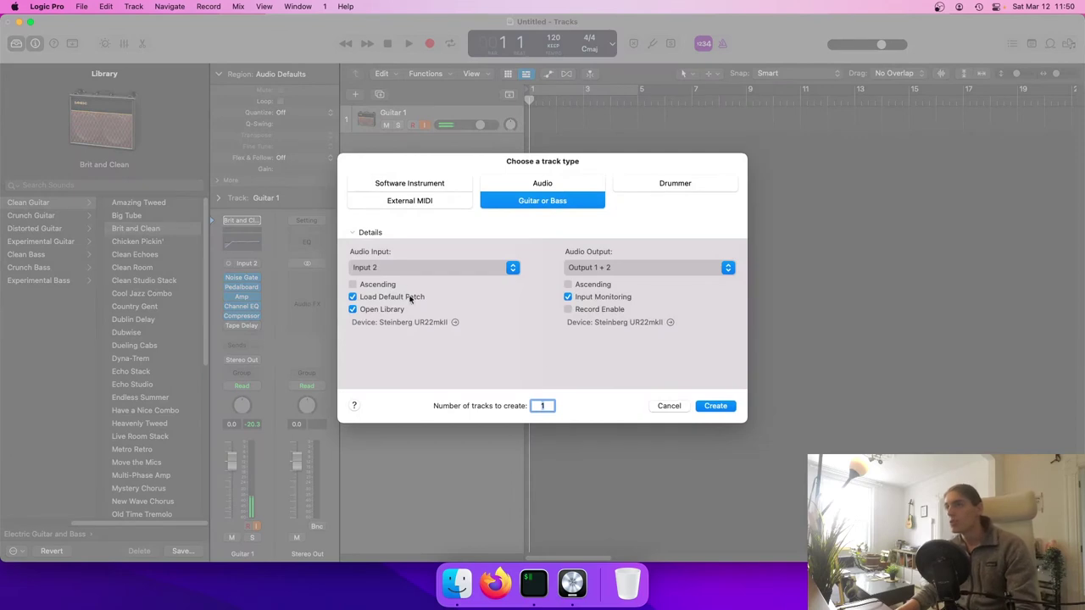
{"action": "left_click", "coordinate": [405, 267]}
{"action": "left_click", "coordinate": [376, 269]}
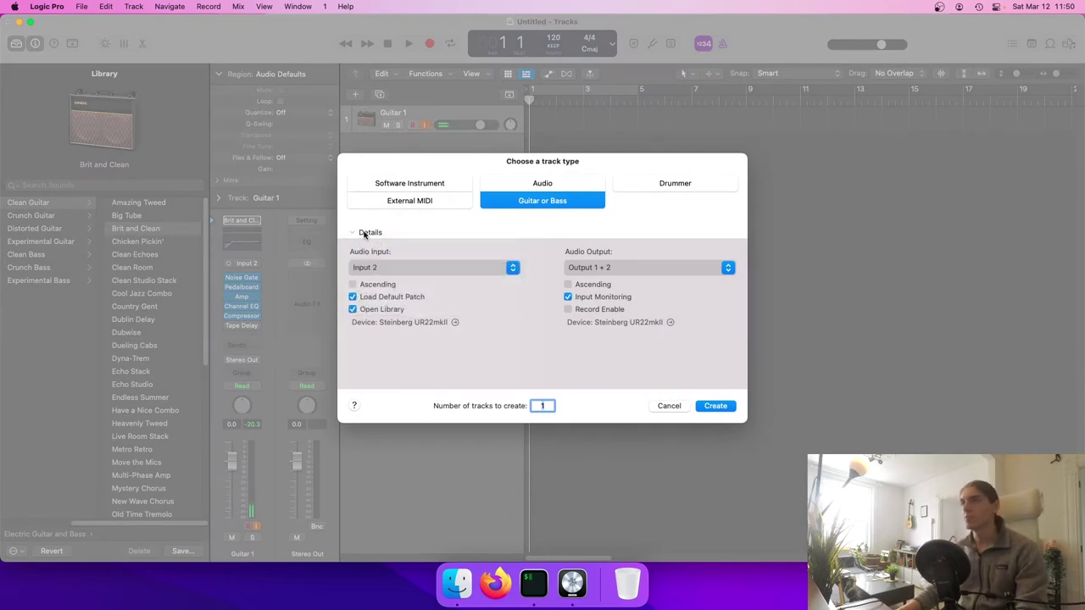
{"action": "left_click", "coordinate": [354, 233]}
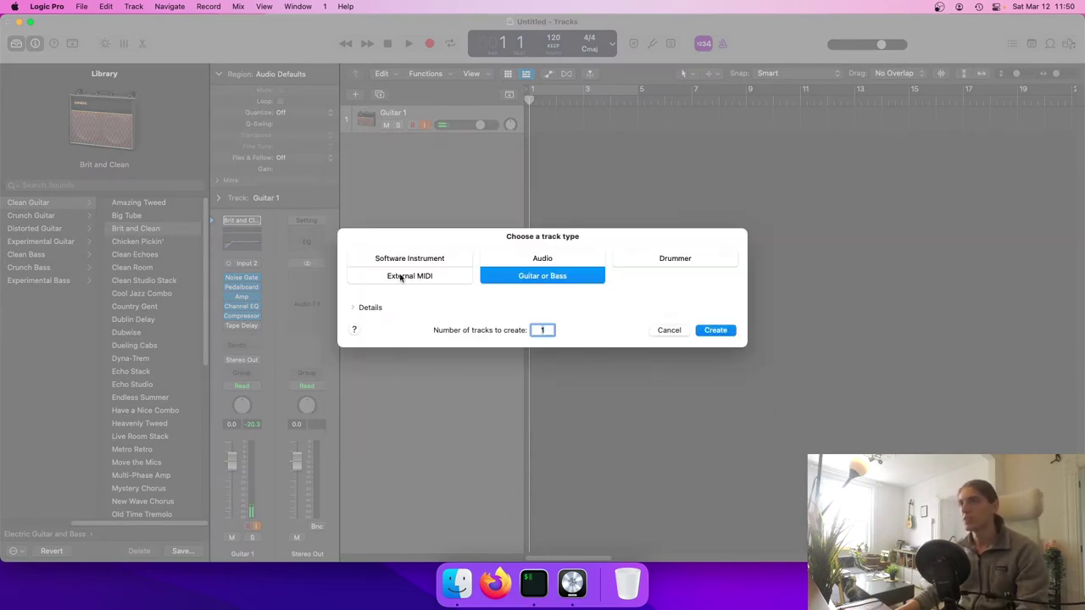
{"action": "left_click", "coordinate": [723, 330]}
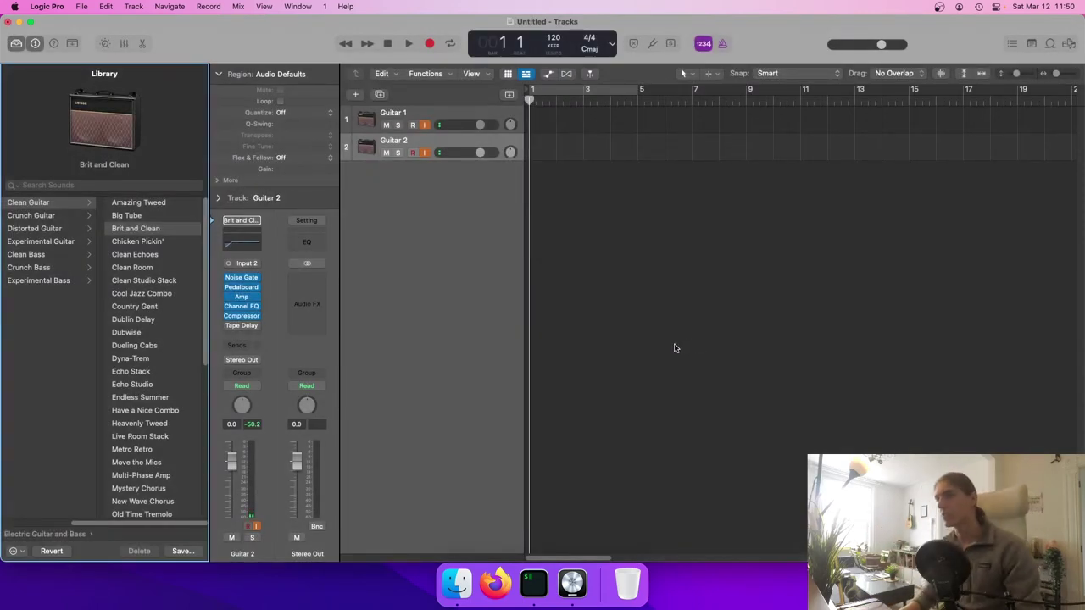
View the inputs available for the Guitar 2 track in its channel strip
{"action": "left_click", "coordinate": [248, 265]}
{"action": "mouse_move", "coordinate": [254, 301]}
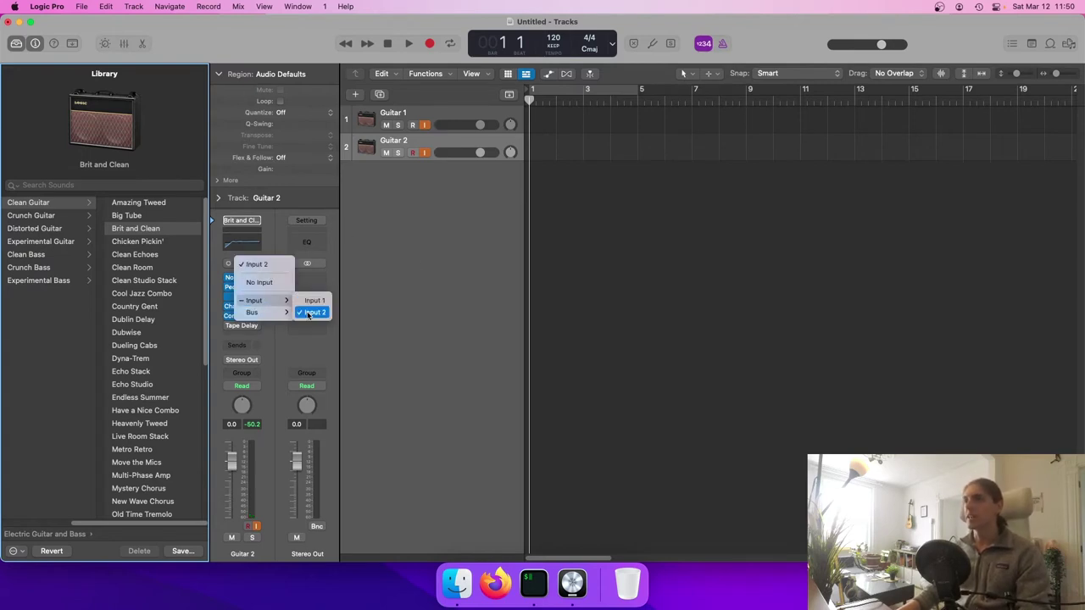
{"action": "left_click", "coordinate": [485, 261]}
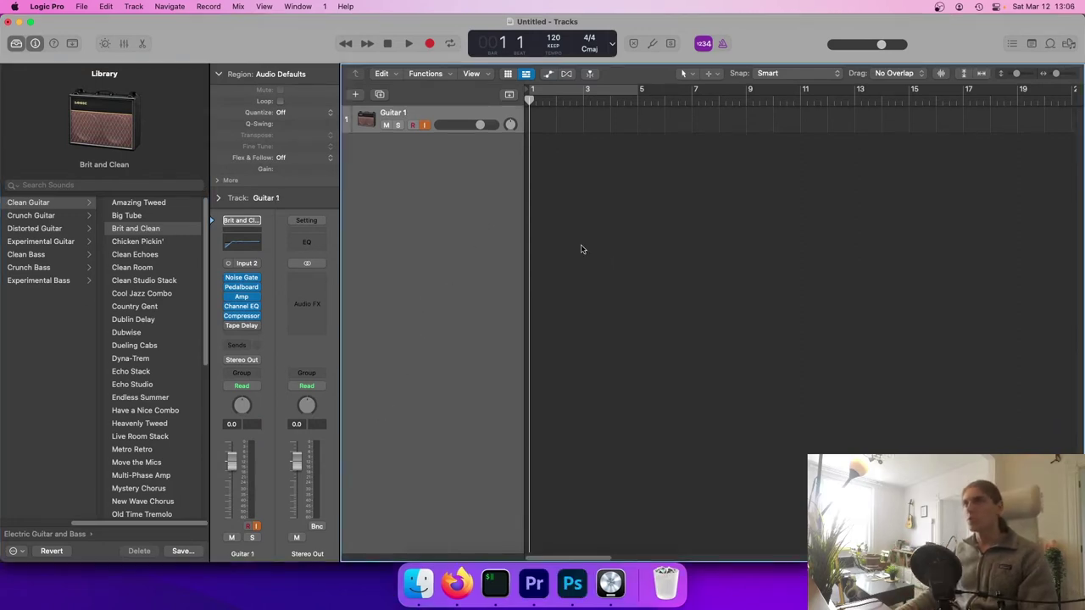
Check the input assignment of the Guitar 1 track in its channel strip
{"action": "left_click", "coordinate": [81, 6]}
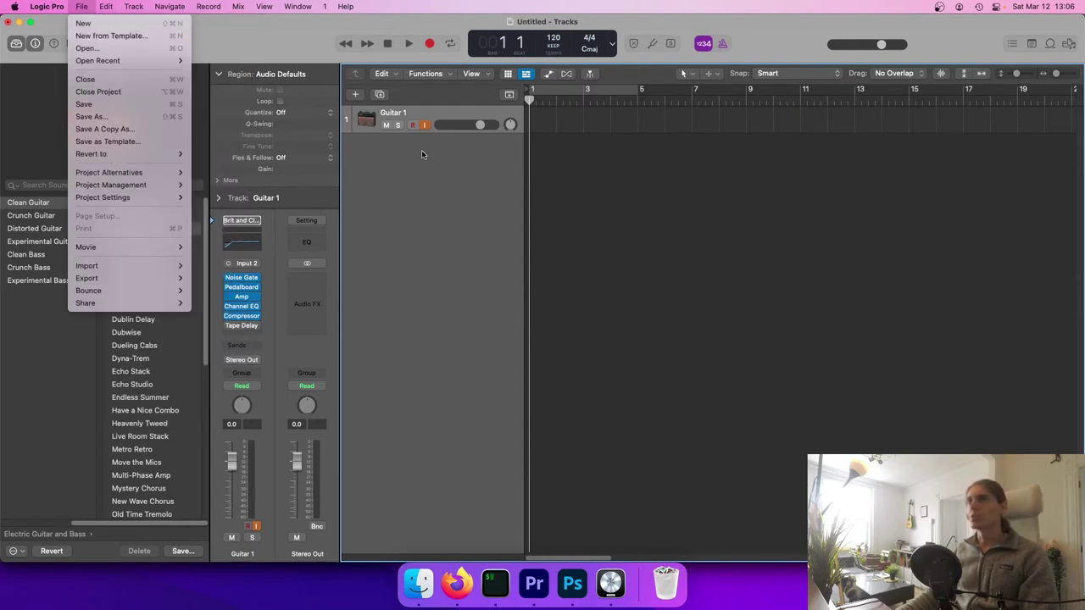
{"action": "left_click", "coordinate": [452, 178]}
{"action": "left_click", "coordinate": [247, 264]}
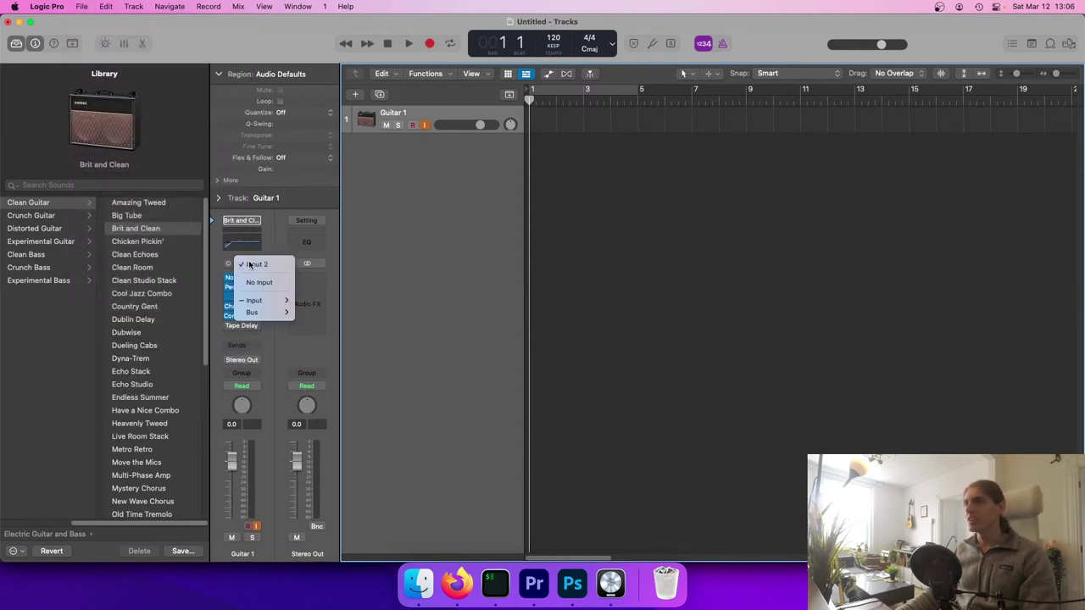
{"action": "left_click", "coordinate": [471, 260]}
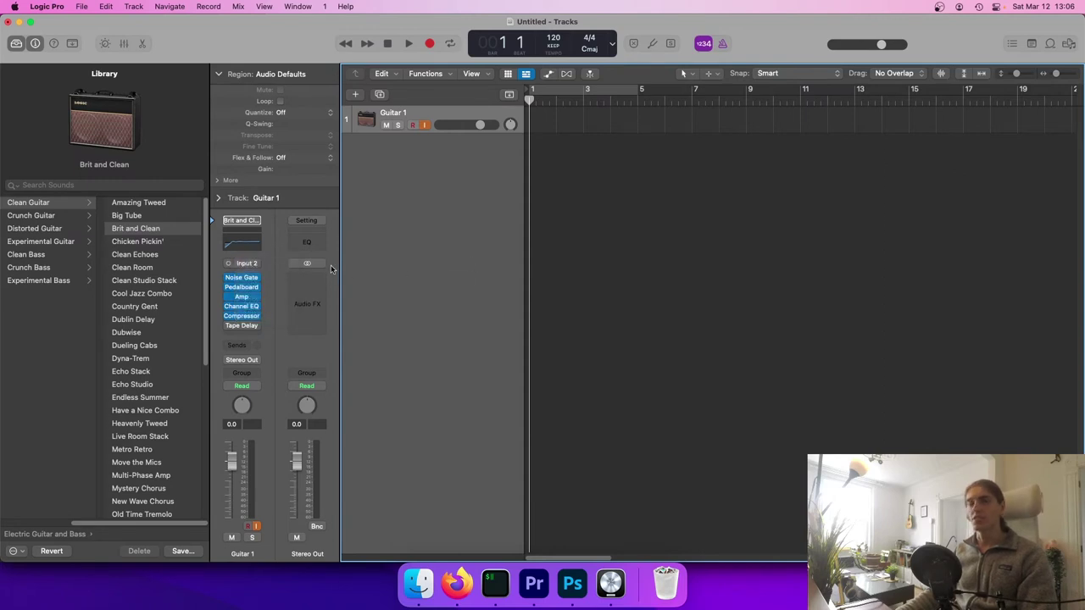
Check the folder locations offered for saving the project as a template, and cancel without saving
{"action": "left_click", "coordinate": [81, 6]}
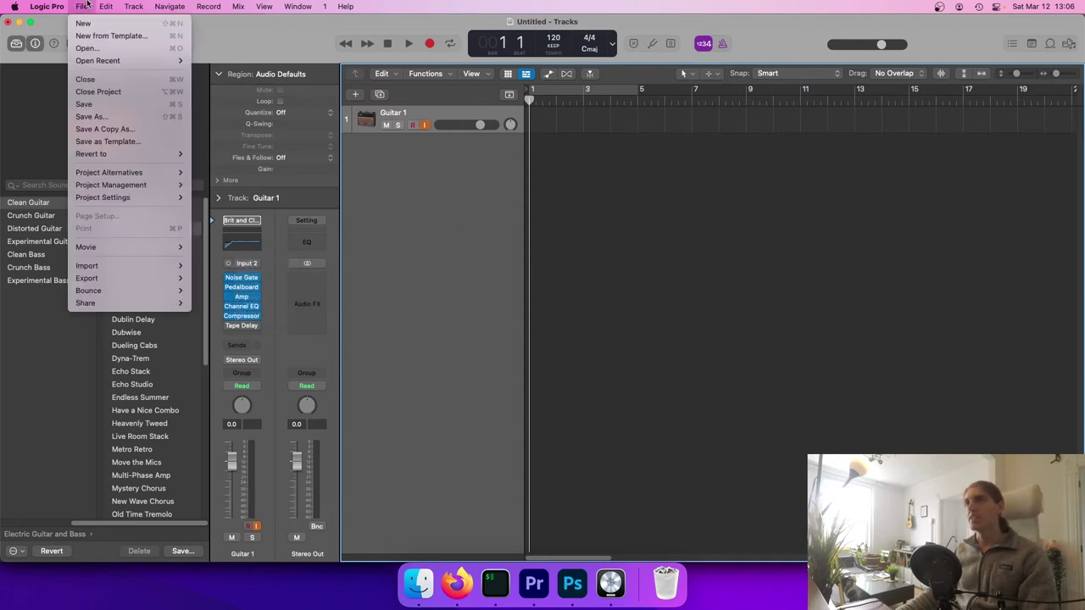
{"action": "left_click", "coordinate": [93, 141]}
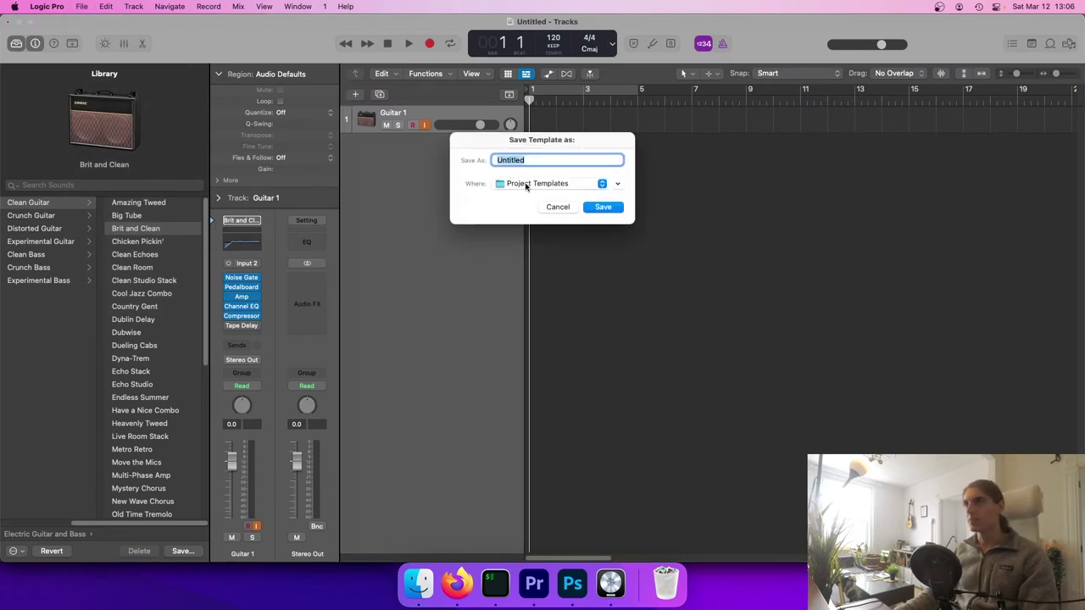
{"action": "left_click", "coordinate": [555, 183]}
{"action": "left_click", "coordinate": [542, 184]}
{"action": "left_click", "coordinate": [558, 208]}
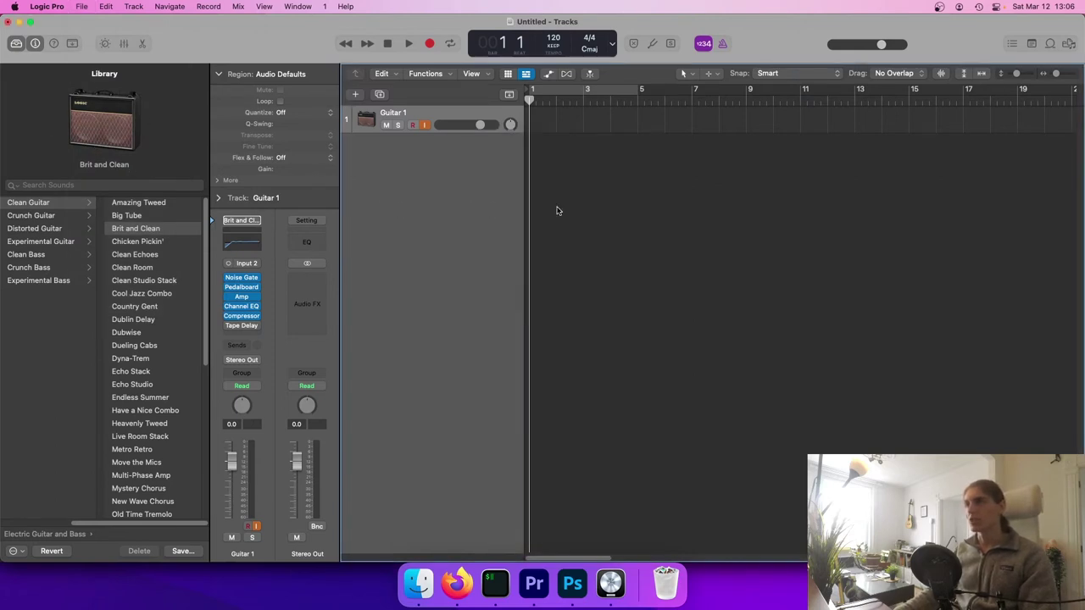
Look at My Templates in the project chooser while keeping the current project open, and cancel
{"action": "left_click", "coordinate": [82, 7]}
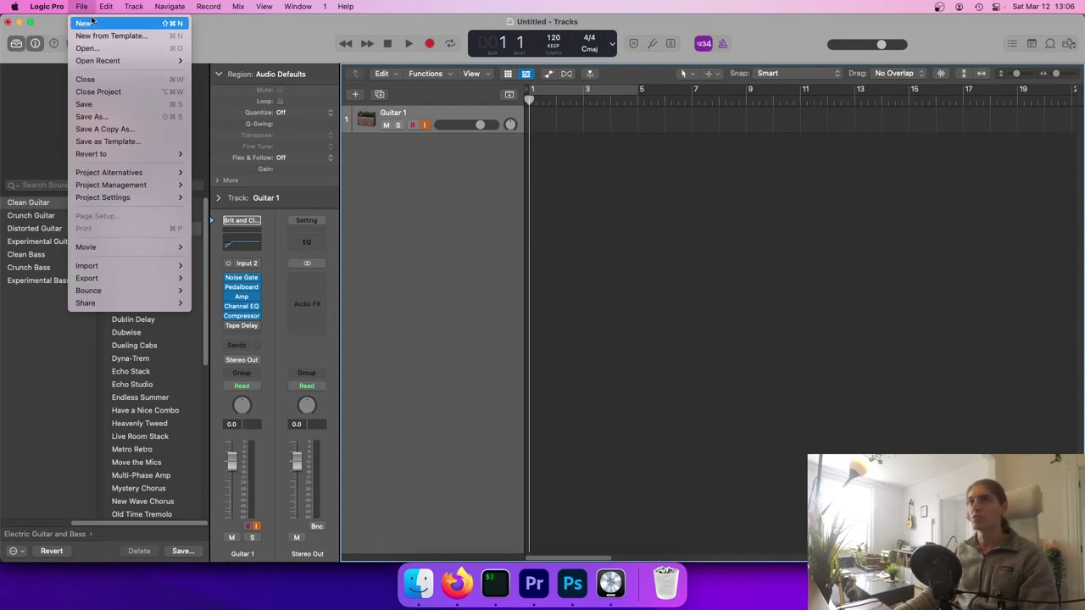
{"action": "left_click", "coordinate": [90, 35]}
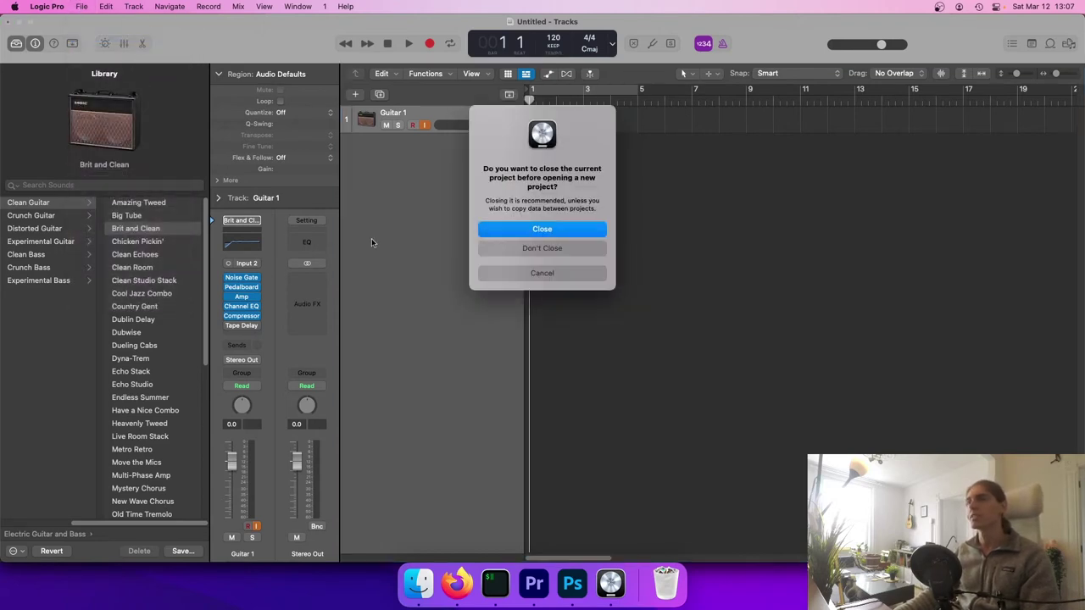
{"action": "left_click", "coordinate": [542, 249]}
{"action": "left_click", "coordinate": [308, 197]}
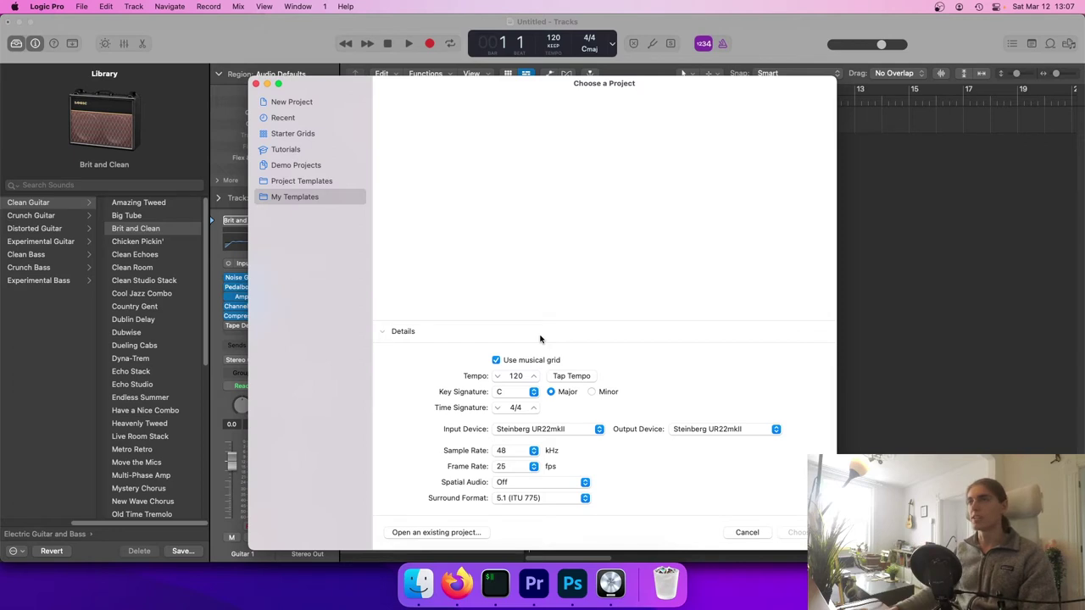
{"action": "left_click", "coordinate": [751, 534]}
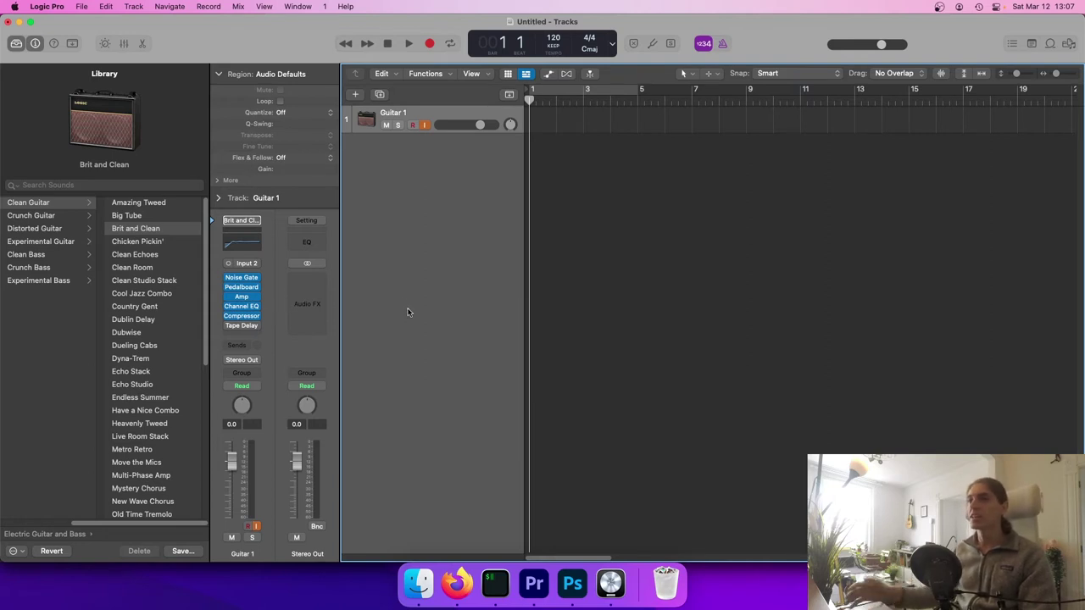
Bring up the New Project options without closing the current project, and check the Details section for an empty project
{"action": "left_click", "coordinate": [78, 6]}
{"action": "left_click", "coordinate": [89, 36]}
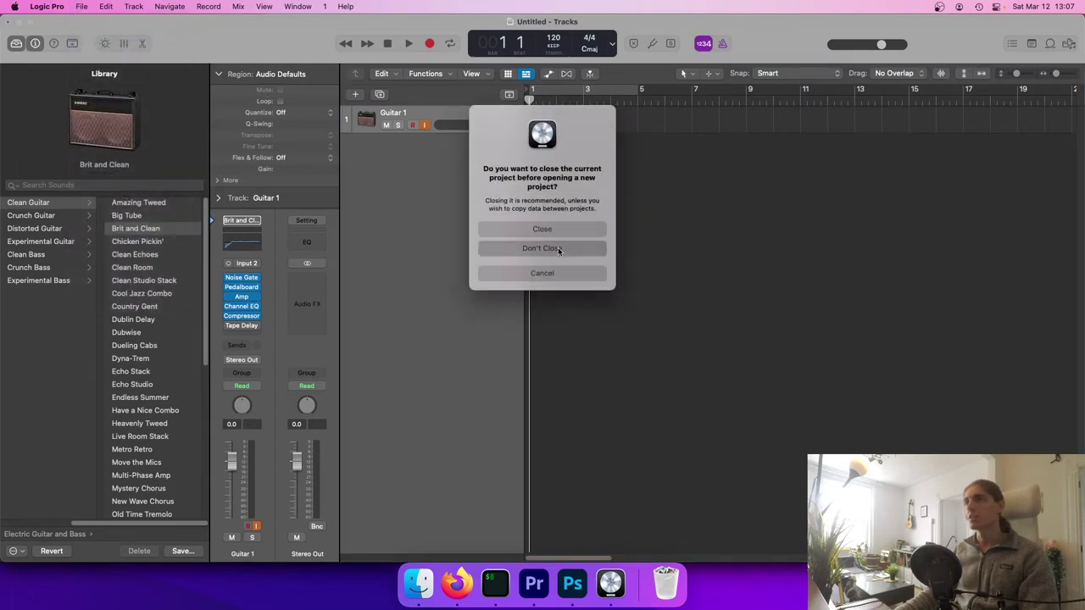
{"action": "left_click", "coordinate": [559, 248]}
{"action": "left_click", "coordinate": [280, 102]}
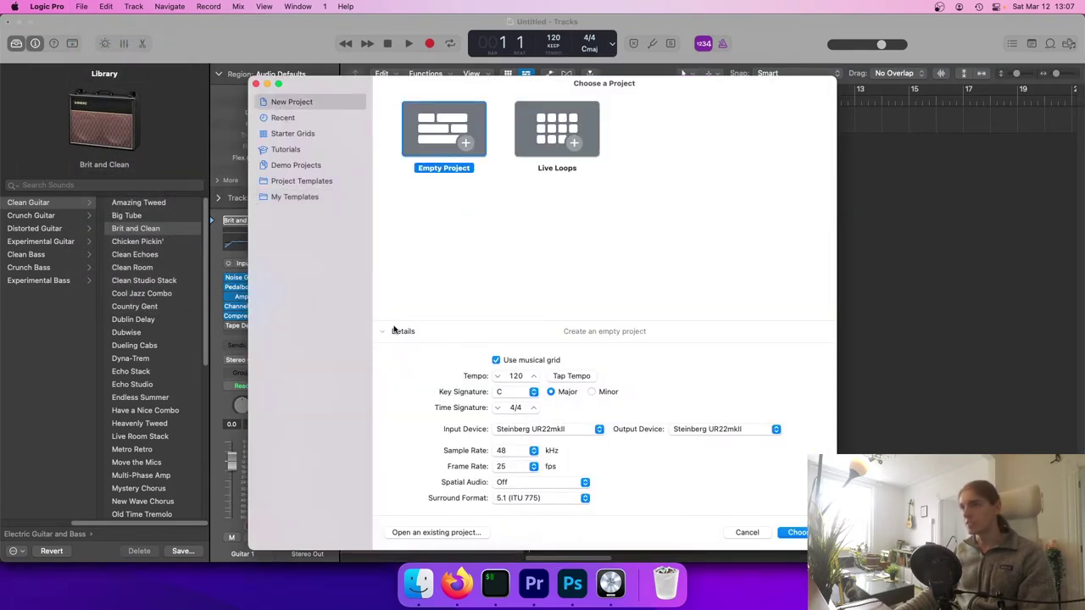
{"action": "left_click", "coordinate": [383, 334]}
{"action": "left_click", "coordinate": [380, 336]}
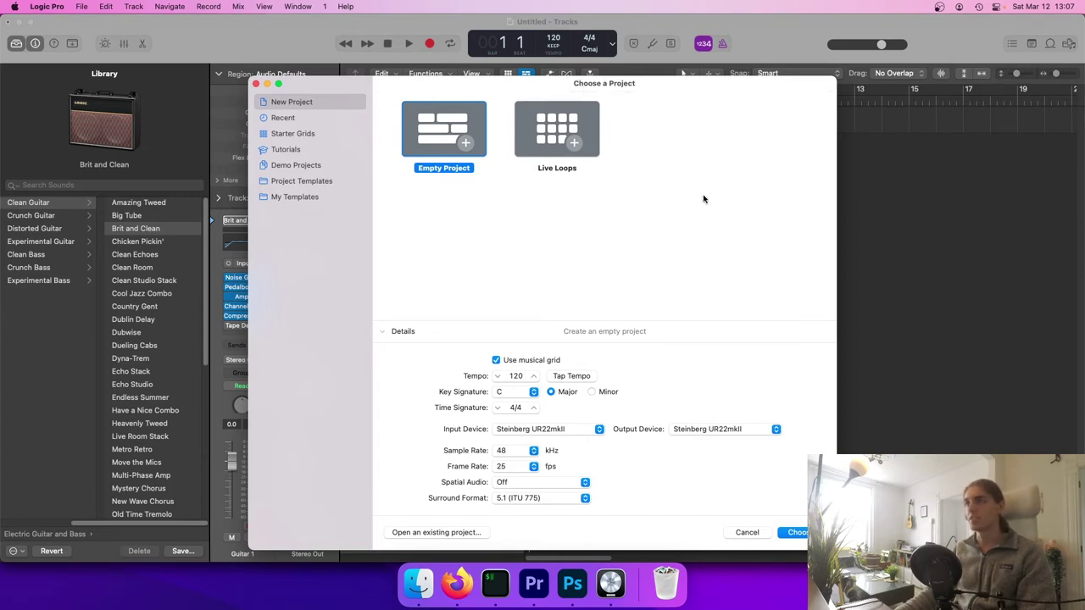
{"action": "left_click", "coordinate": [82, 7]}
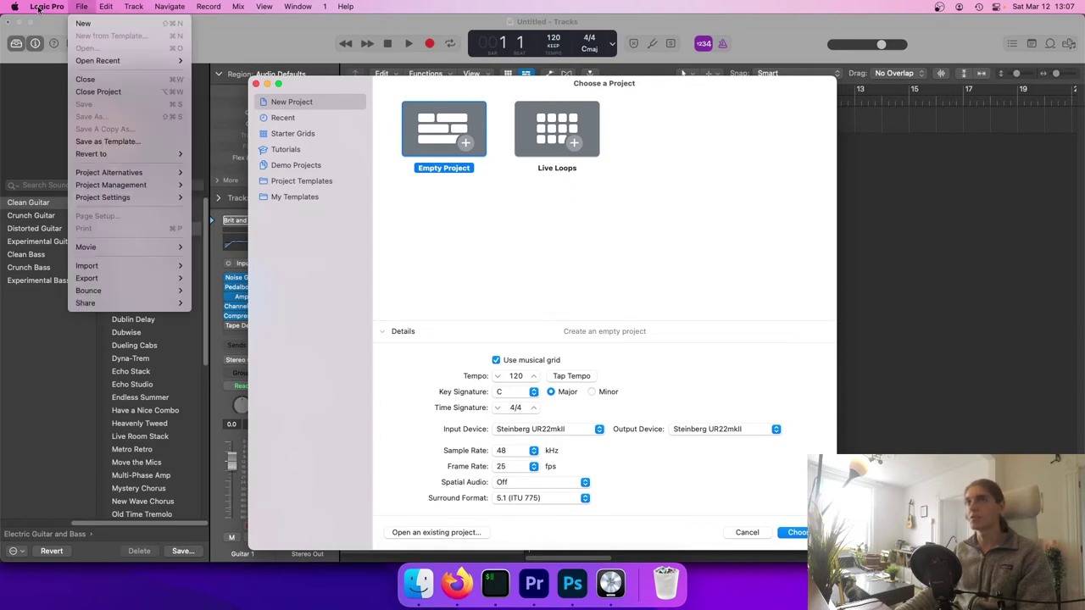
{"action": "left_click", "coordinate": [271, 98]}
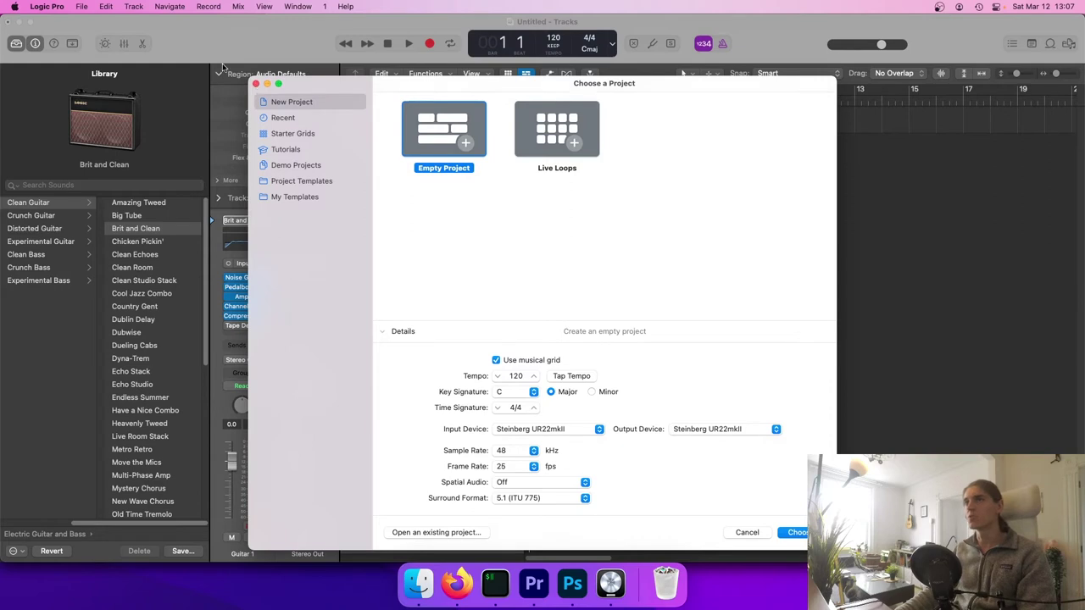
{"action": "left_click", "coordinate": [78, 7]}
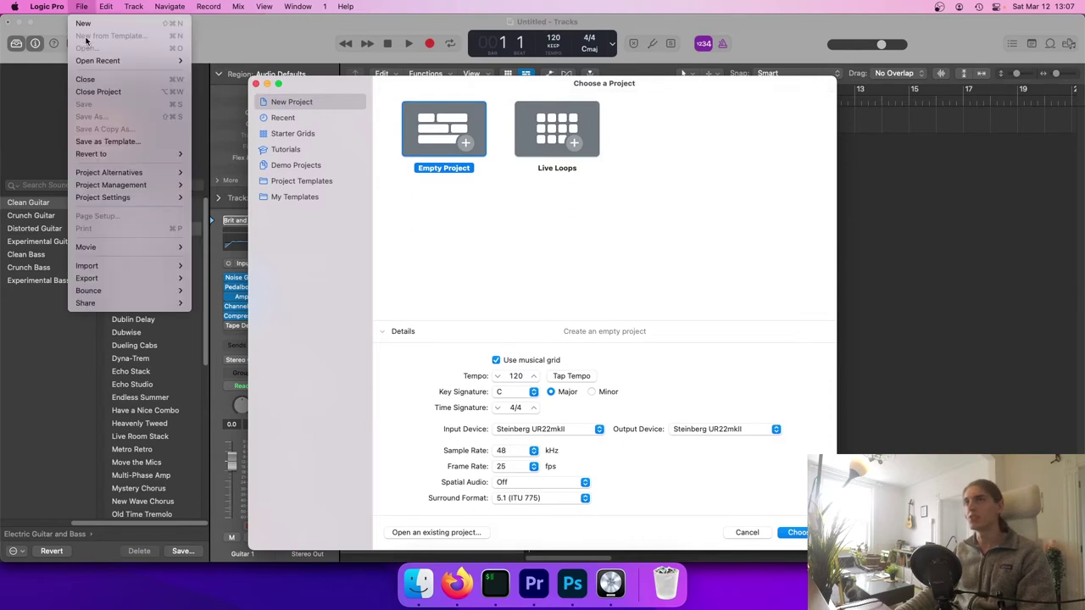
{"action": "left_click", "coordinate": [459, 255]}
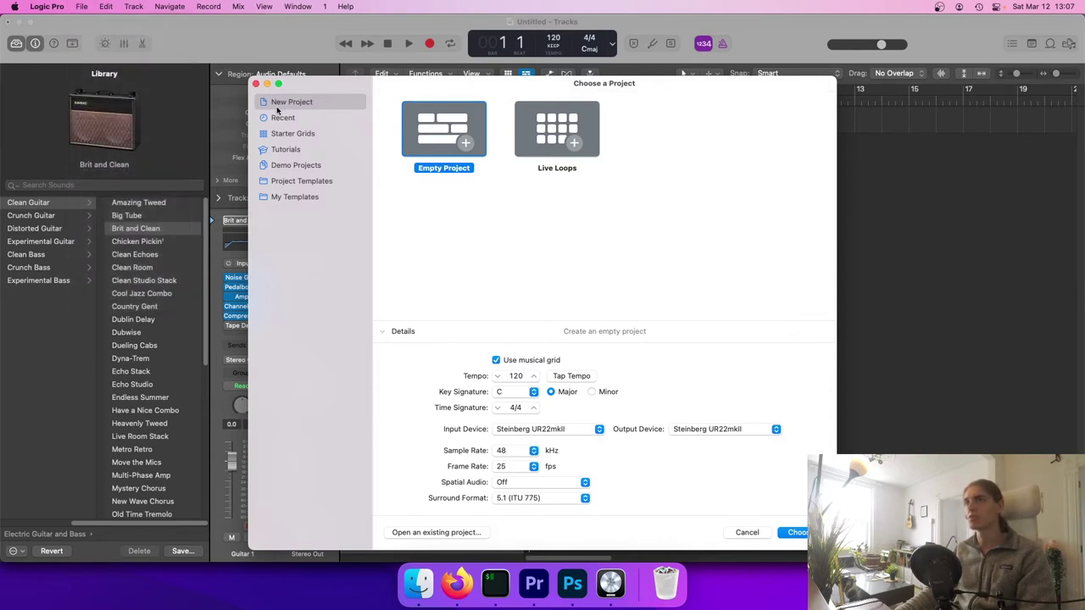
Browse the Starter Grids, Tutorials and Demo Projects categories, and return to New Project to inspect its Details section
{"action": "left_click", "coordinate": [293, 136]}
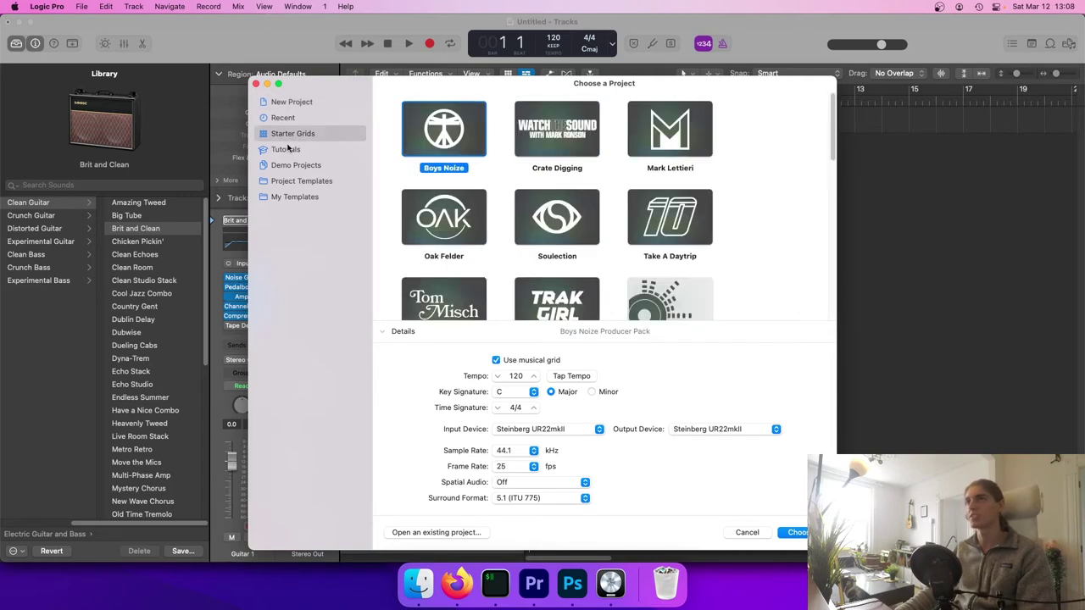
{"action": "left_click", "coordinate": [286, 150]}
{"action": "left_click", "coordinate": [286, 168]}
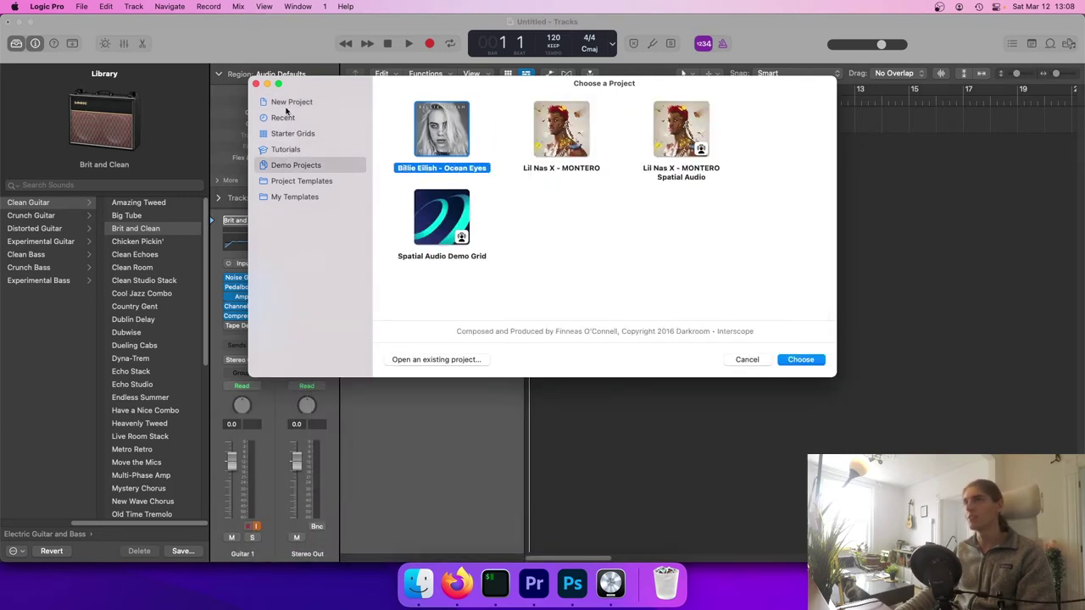
{"action": "left_click", "coordinate": [284, 102]}
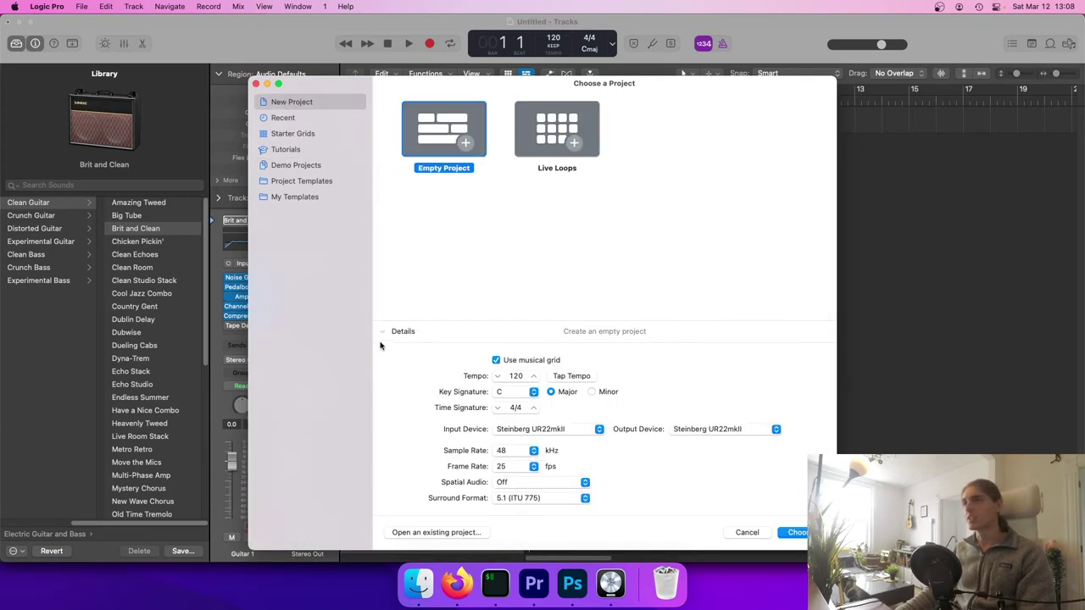
{"action": "left_click", "coordinate": [384, 331]}
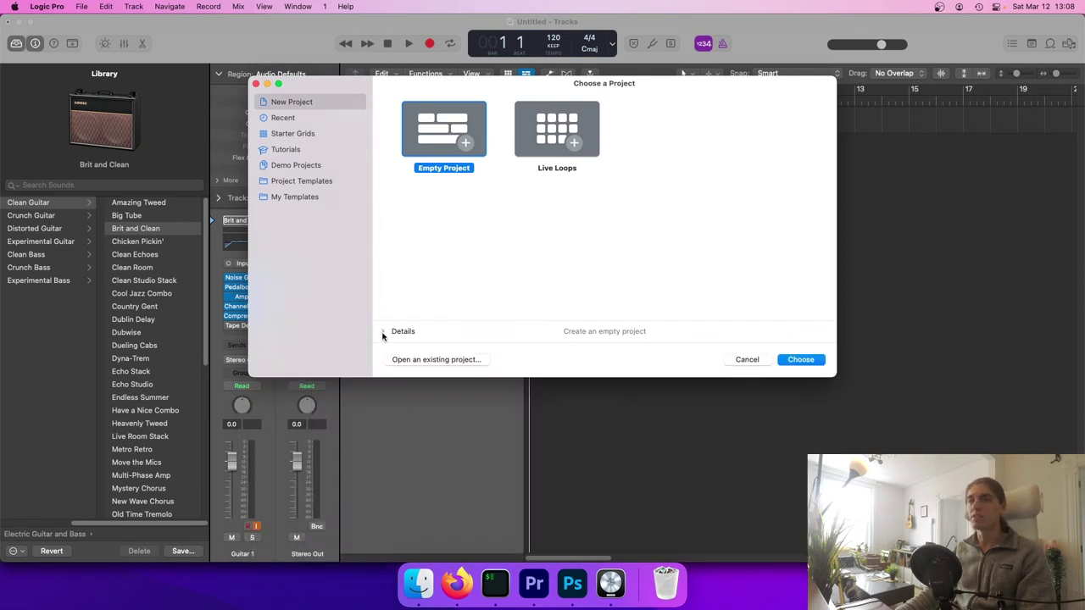
{"action": "left_click", "coordinate": [383, 332]}
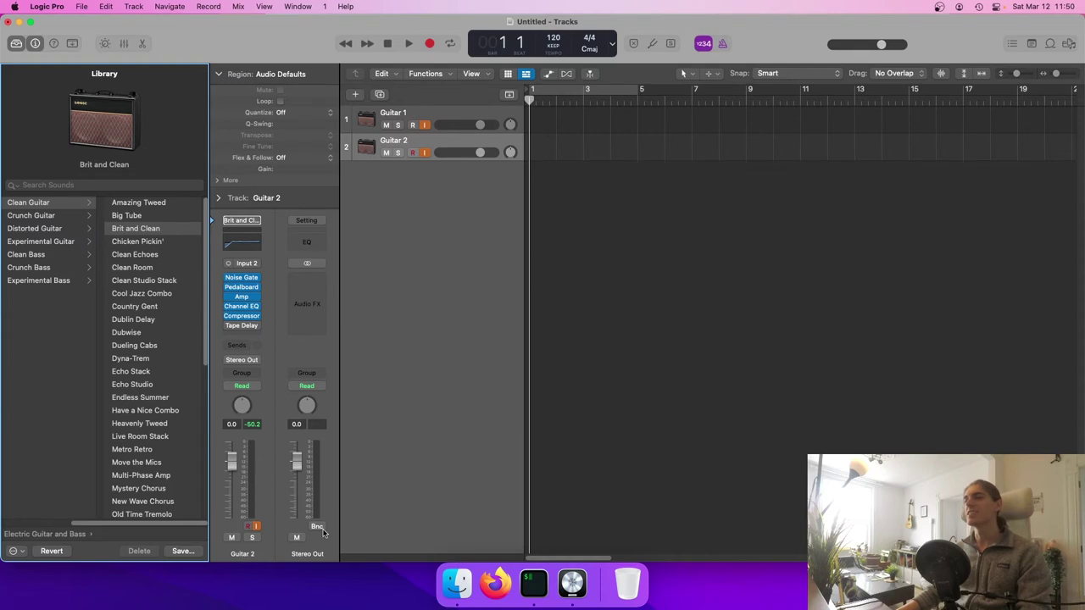
Open the project's bounce settings for Output 1-2, first from the Stereo Out channel and again with the project-wide Bounce command
{"action": "left_click", "coordinate": [317, 528]}
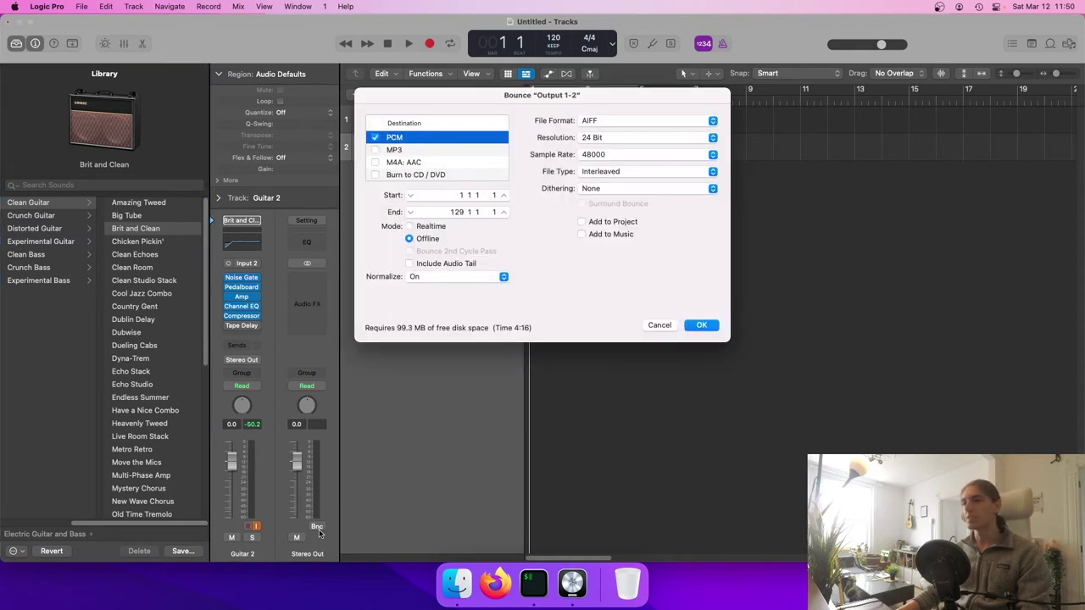
{"action": "left_click", "coordinate": [667, 324]}
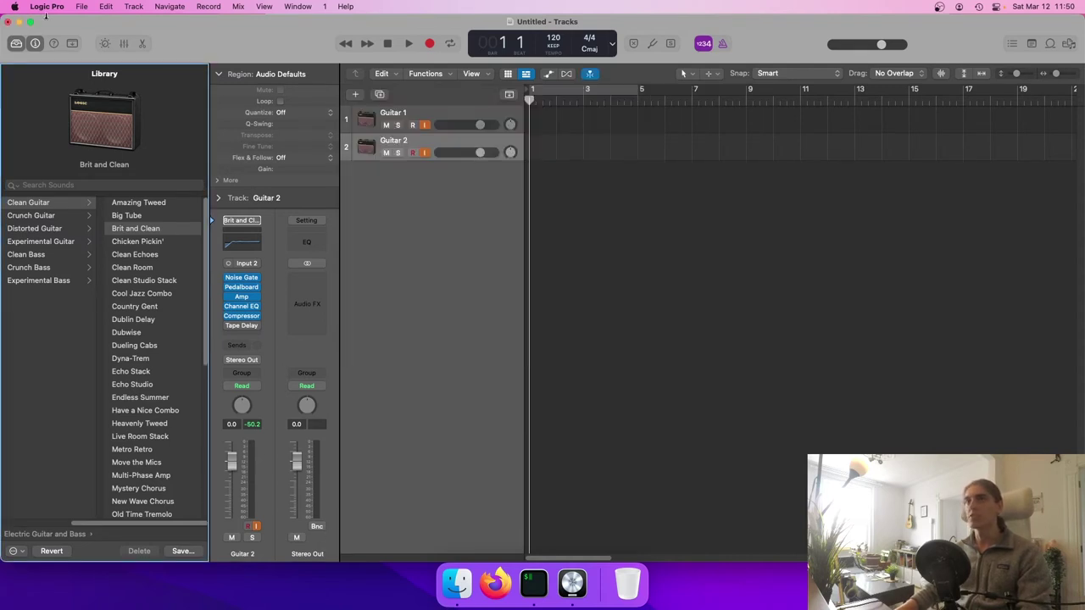
{"action": "left_click", "coordinate": [47, 6]}
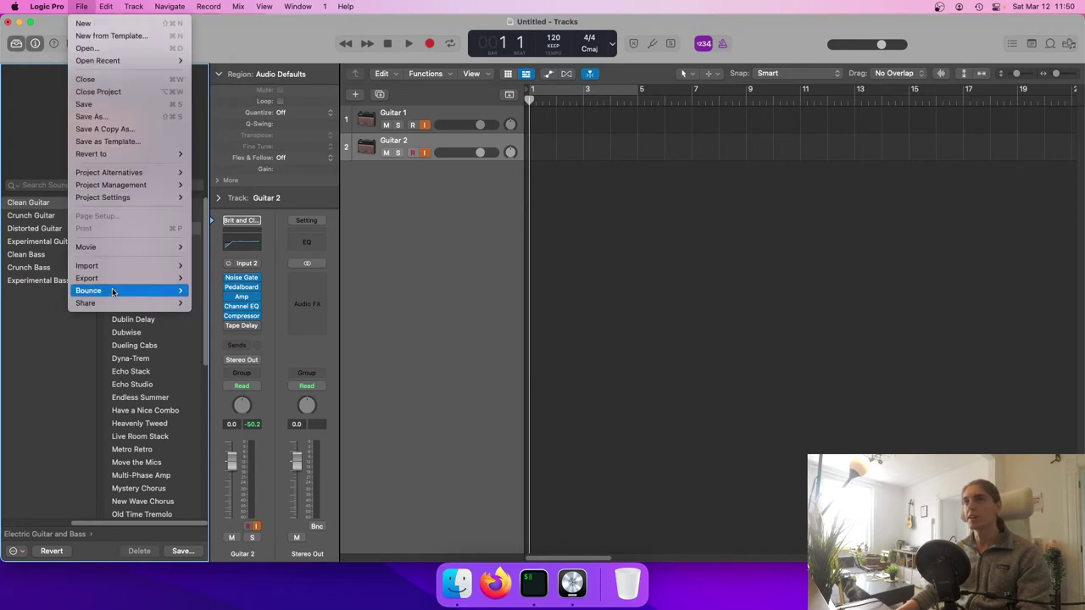
{"action": "mouse_move", "coordinate": [127, 291]}
{"action": "left_click", "coordinate": [219, 335]}
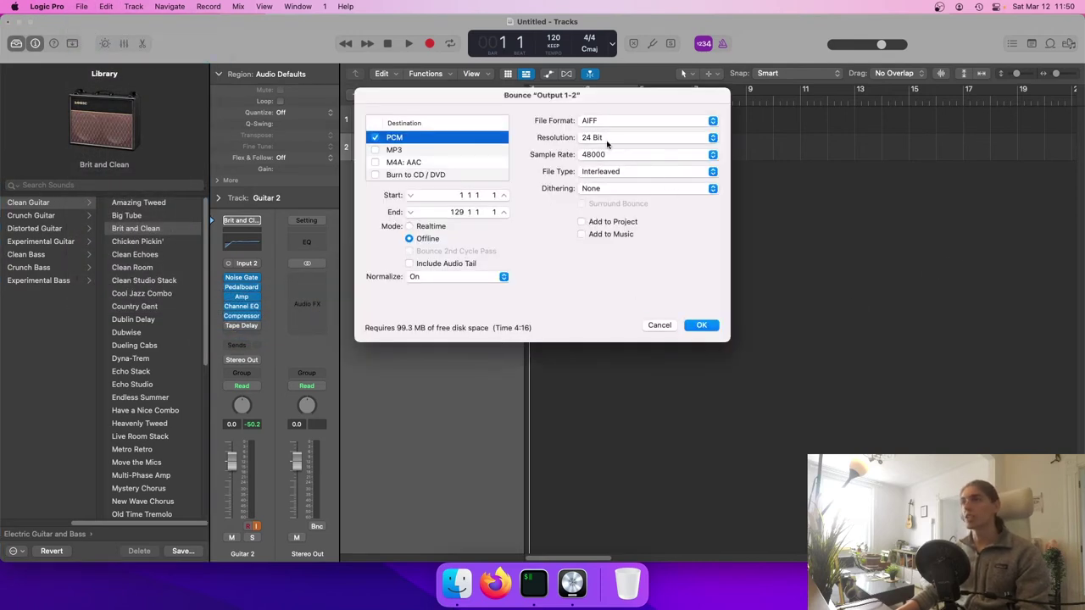
Set the file format of the PCM bounce to Wave
{"action": "left_click", "coordinate": [578, 121]}
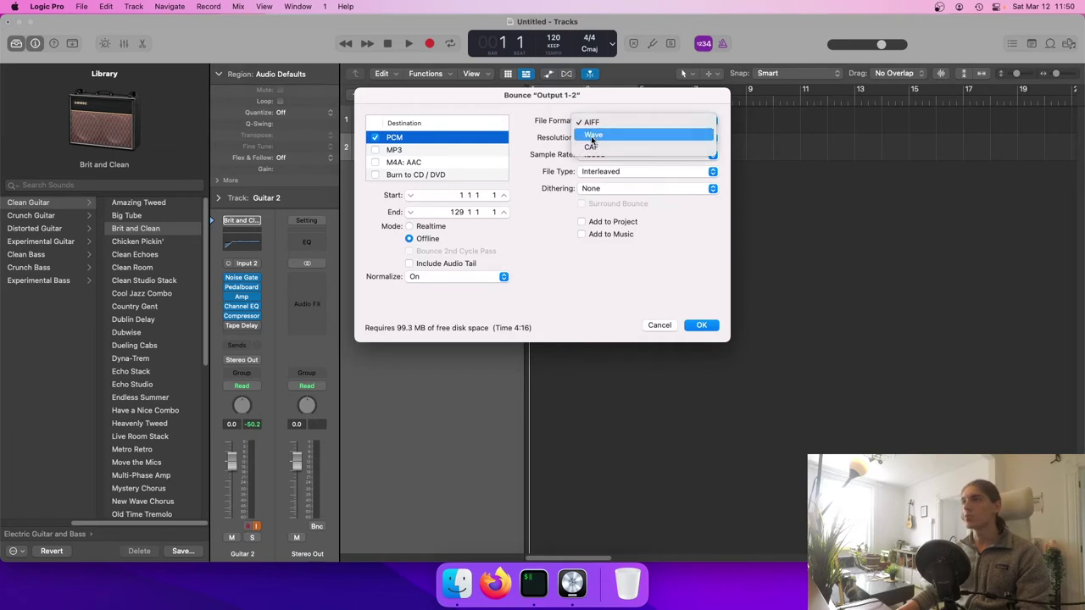
{"action": "left_click", "coordinate": [592, 136]}
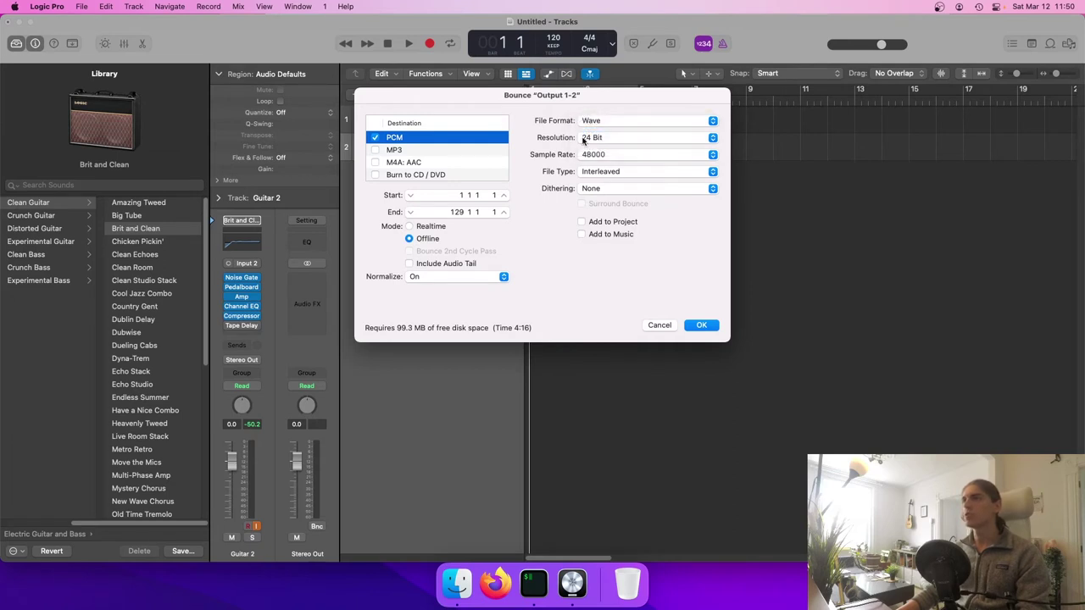
{"action": "left_click", "coordinate": [623, 119]}
{"action": "left_click", "coordinate": [544, 121]}
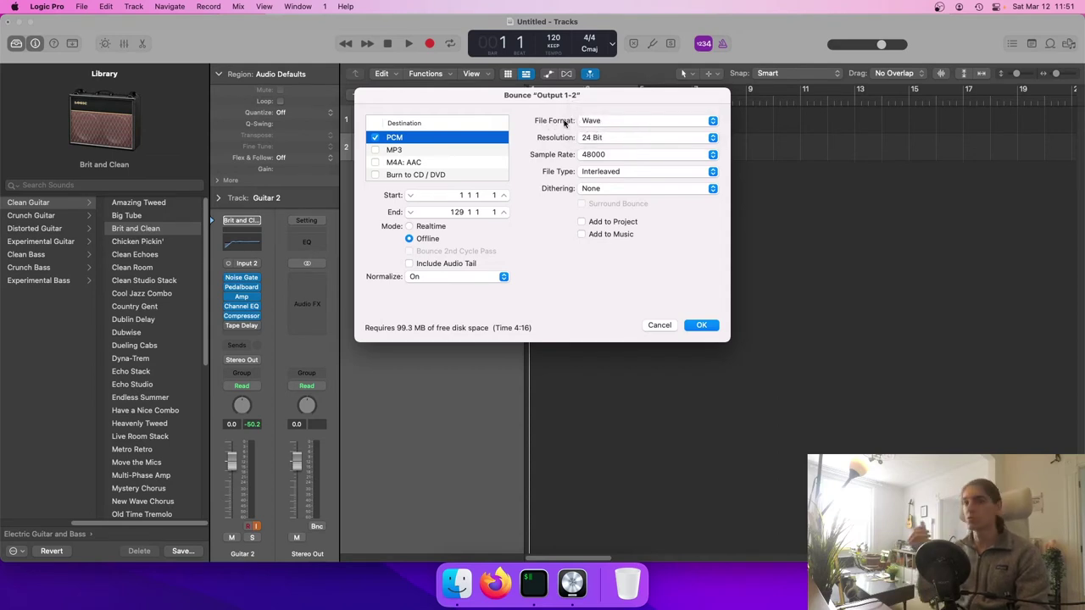
{"action": "left_click", "coordinate": [584, 126]}
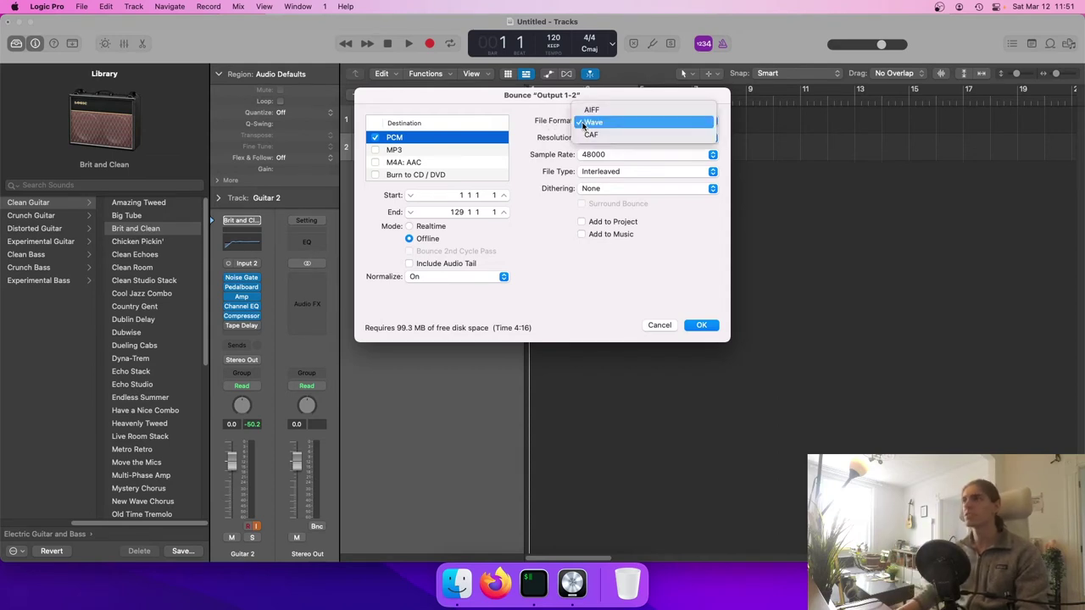
{"action": "left_click", "coordinate": [606, 122]}
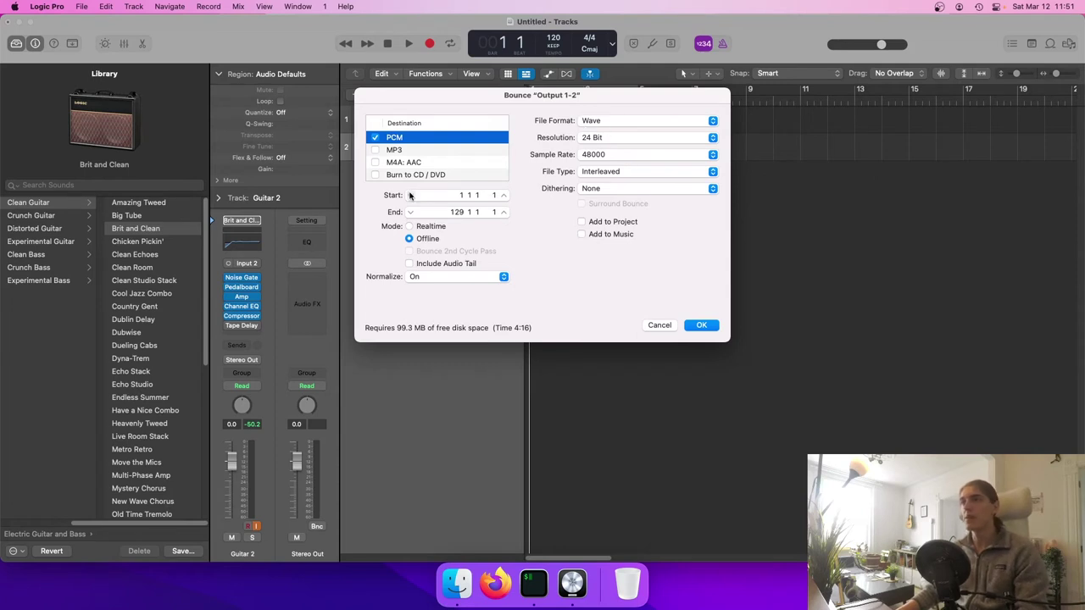
Set the bounce's Normalize option to Off, and cancel the dialog without bouncing
{"action": "left_click", "coordinate": [431, 281]}
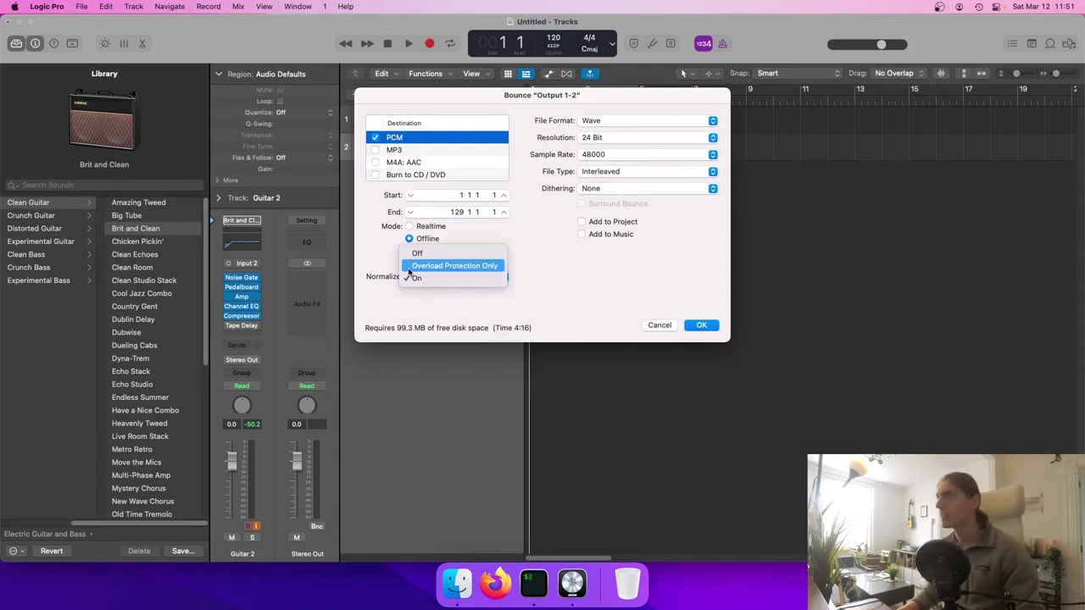
{"action": "left_click", "coordinate": [429, 280]}
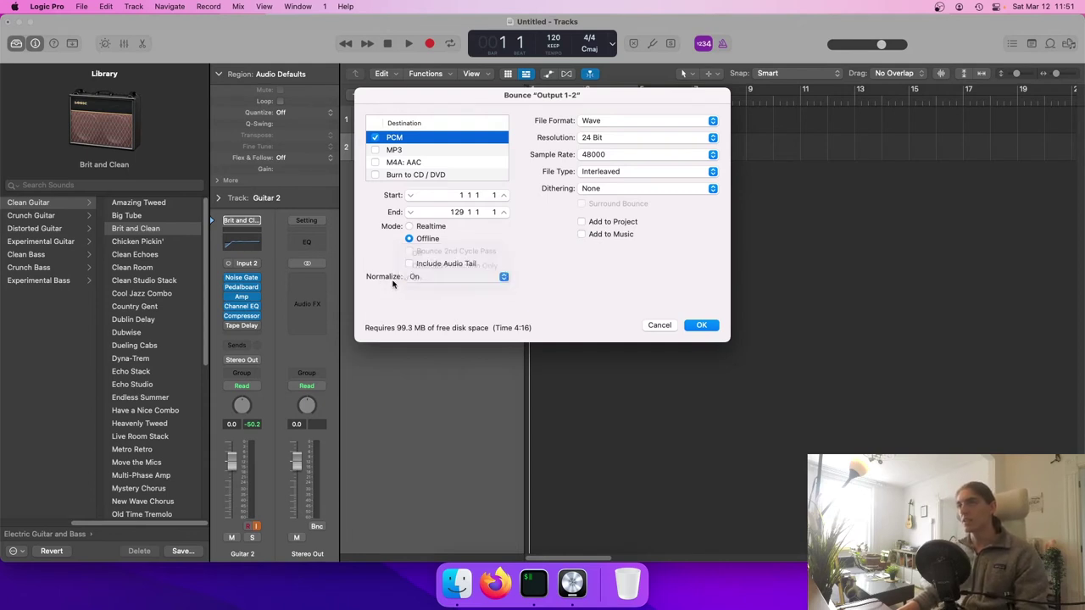
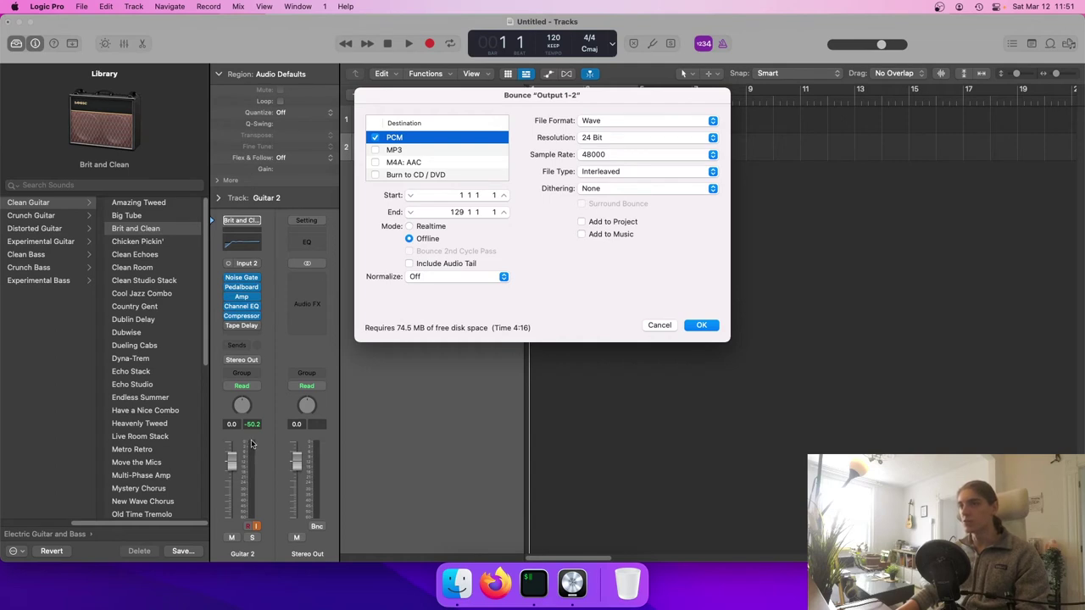
{"action": "left_click", "coordinate": [462, 277]}
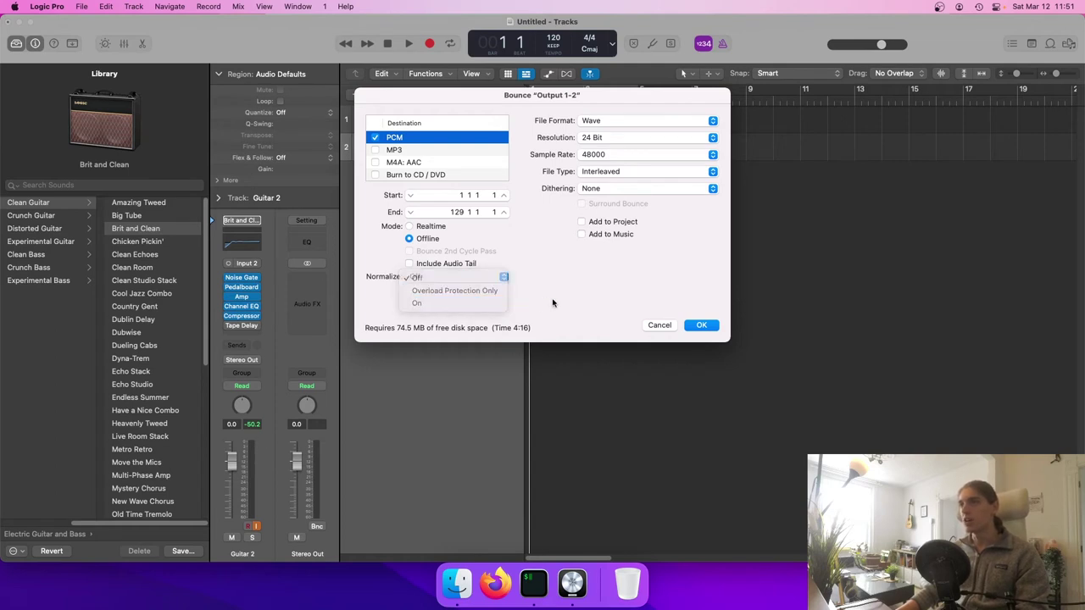
{"action": "left_click", "coordinate": [492, 337]}
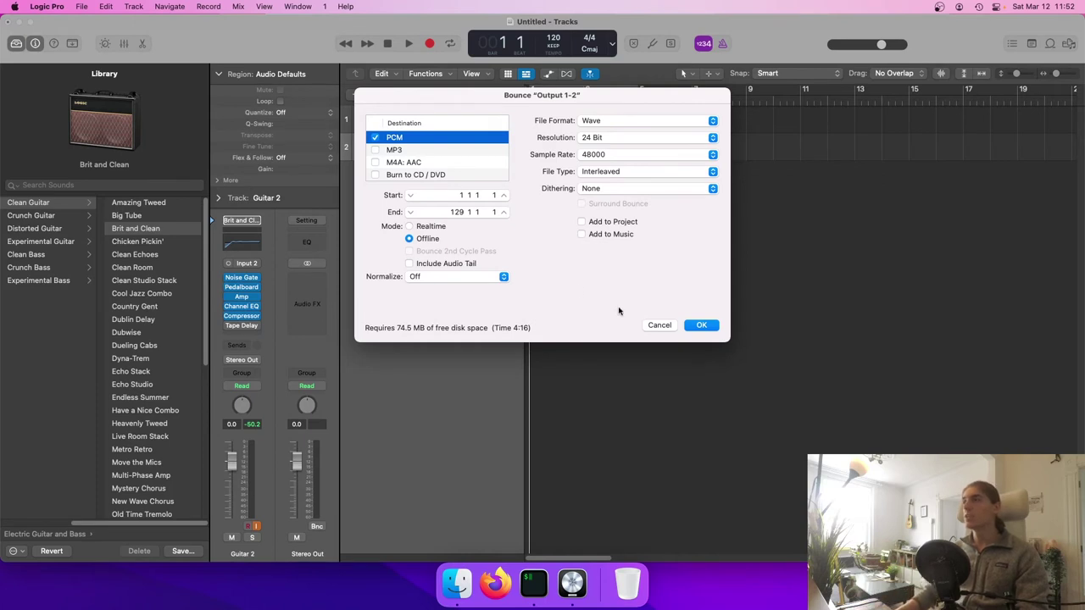
{"action": "left_click", "coordinate": [651, 331]}
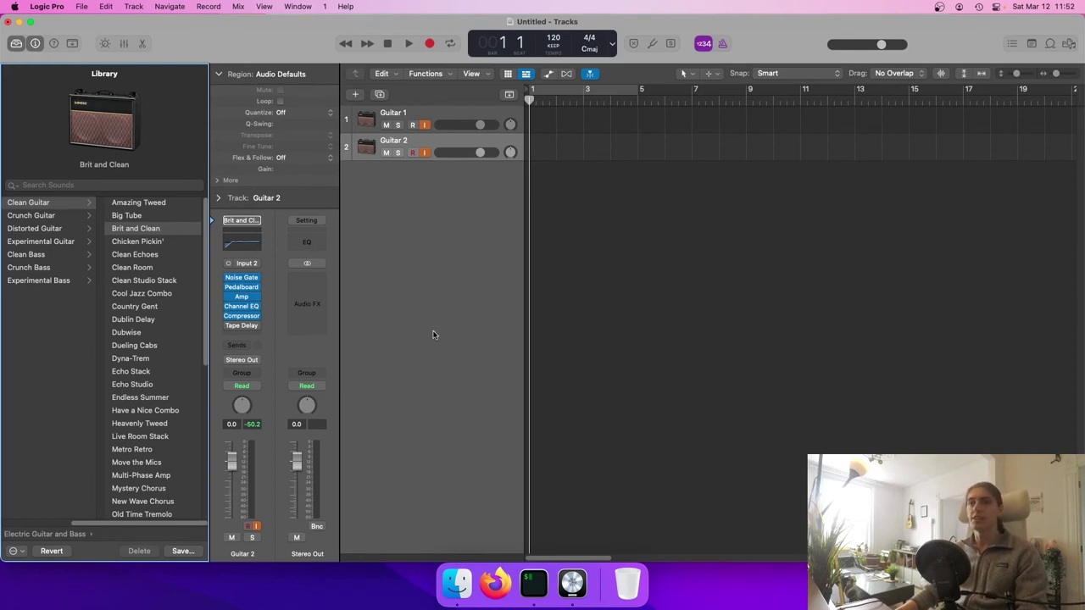
Review the Normalize setting in the Stereo Out channel's bounce dialog, and cancel without bouncing
{"action": "left_click", "coordinate": [317, 528]}
{"action": "left_click", "coordinate": [481, 278]}
{"action": "left_click", "coordinate": [428, 279]}
{"action": "left_click", "coordinate": [660, 325]}
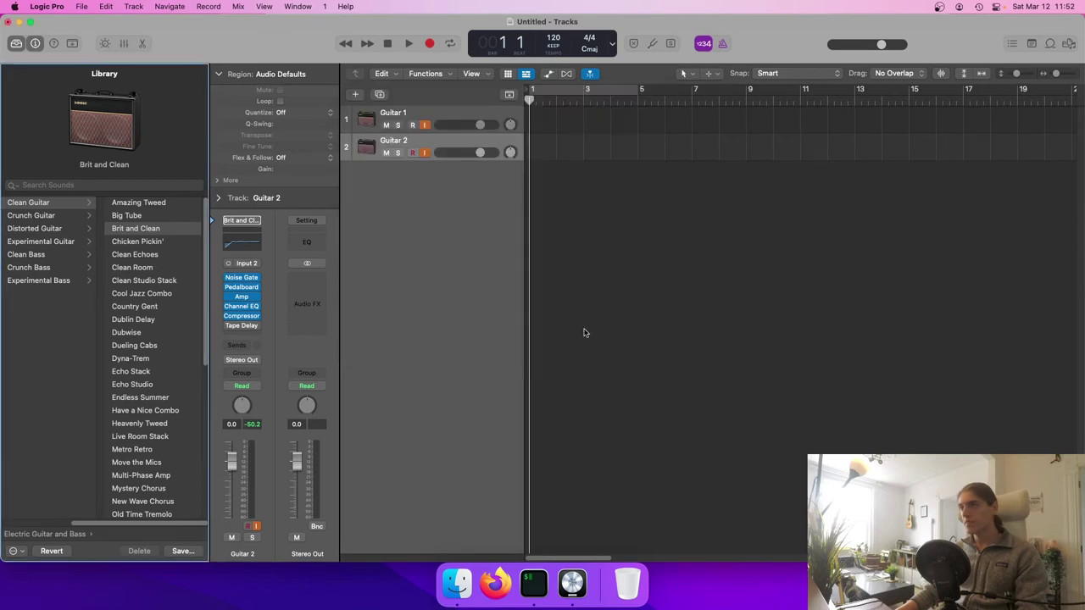
Insert an Adaptive Limiter from the Dynamics effects on the Stereo Out channel
{"action": "left_click", "coordinate": [309, 286]}
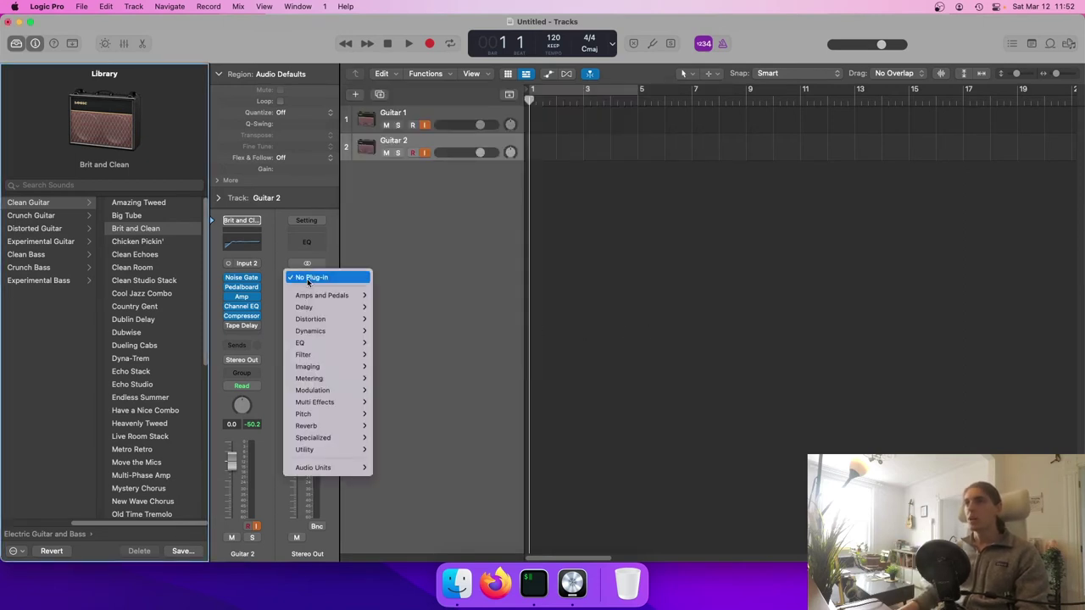
{"action": "left_click", "coordinate": [308, 278]}
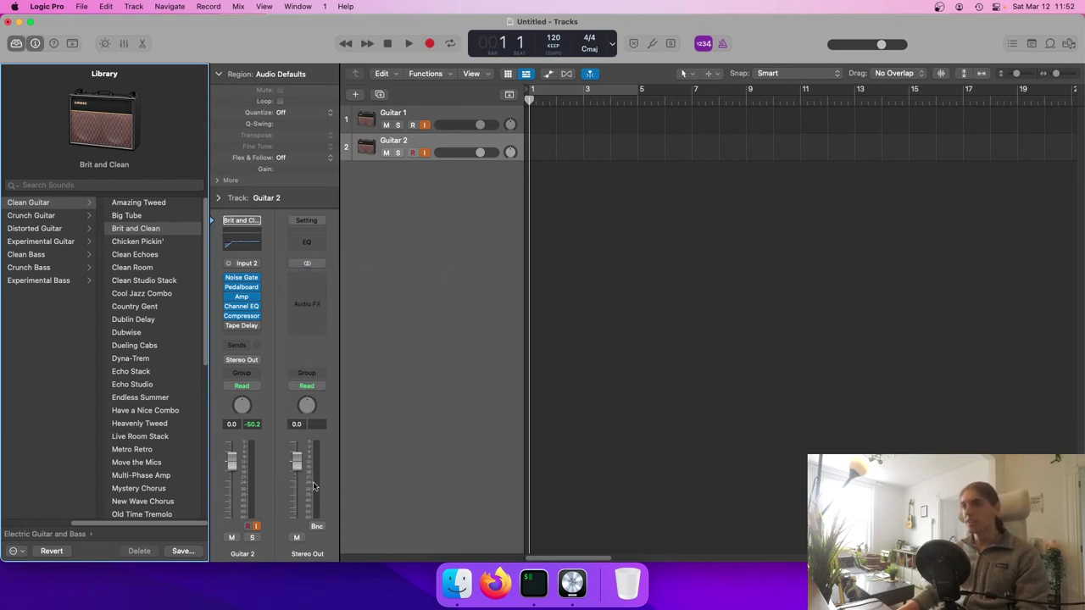
{"action": "left_click", "coordinate": [308, 281]}
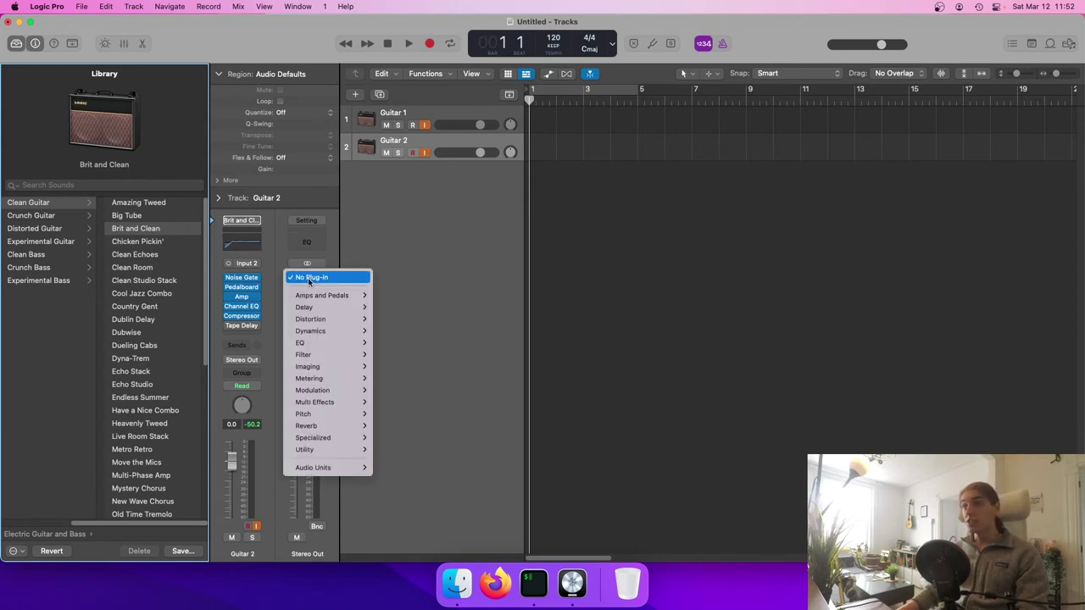
{"action": "mouse_move", "coordinate": [328, 338]}
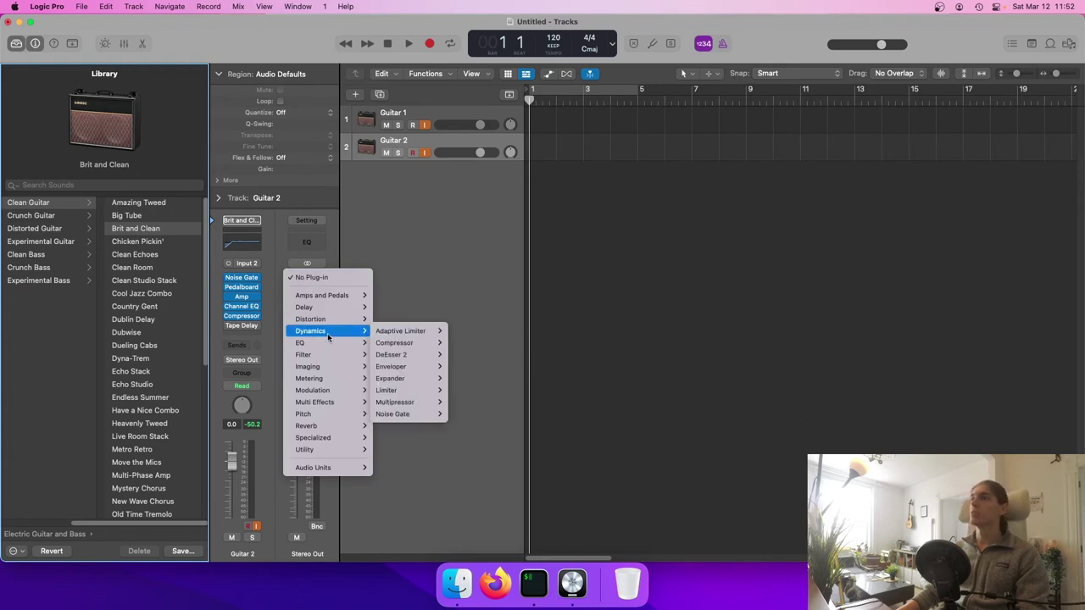
{"action": "left_click", "coordinate": [406, 328]}
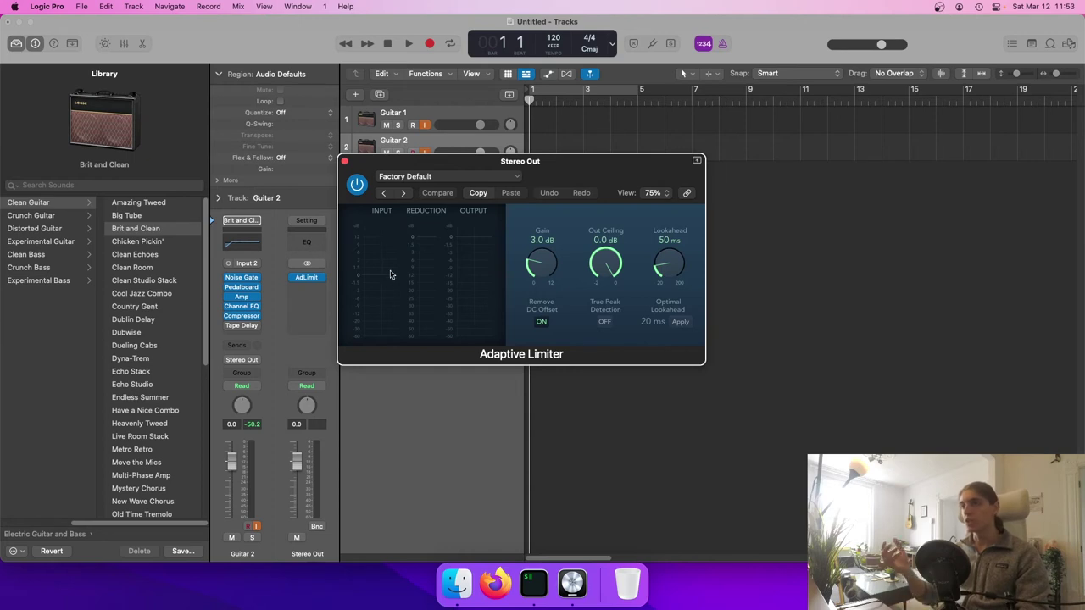
Apply the Adaptive Limiter's optimal lookahead of 20 ms, turn on True Peak Detection, and close the plug-in window
{"action": "left_click_drag", "start_coordinate": [538, 269], "coordinate": [541, 268]}
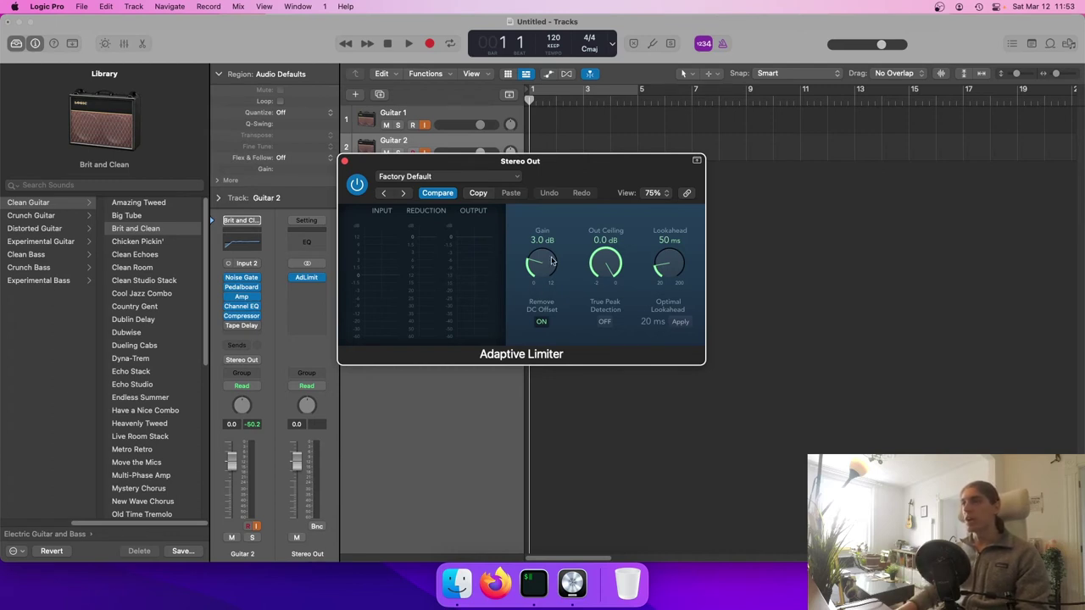
{"action": "left_click_drag", "start_coordinate": [536, 240], "coordinate": [530, 266]}
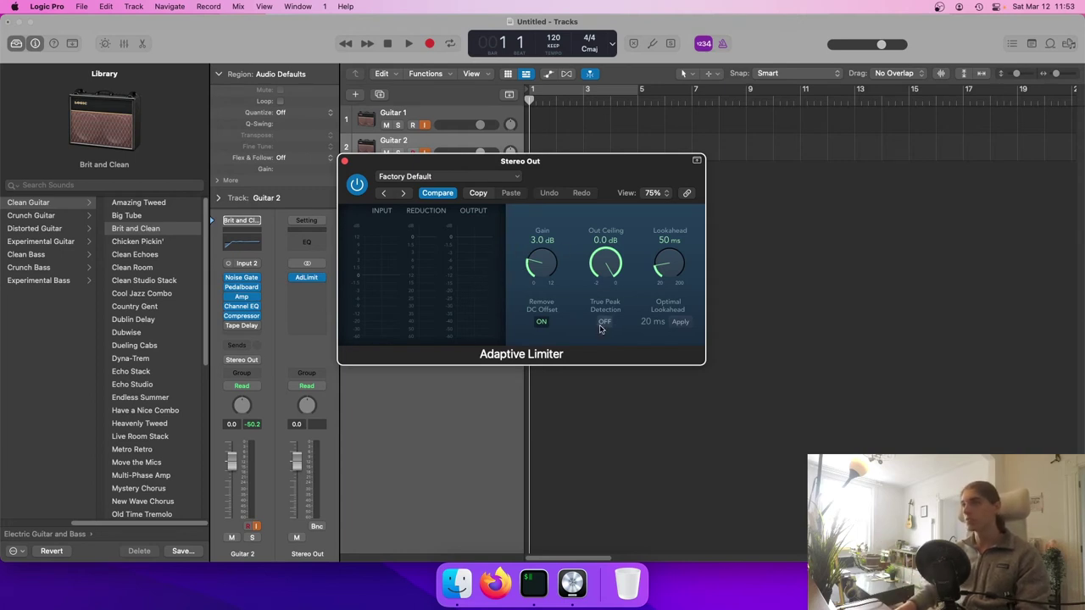
{"action": "left_click", "coordinate": [678, 327]}
{"action": "left_click", "coordinate": [602, 327]}
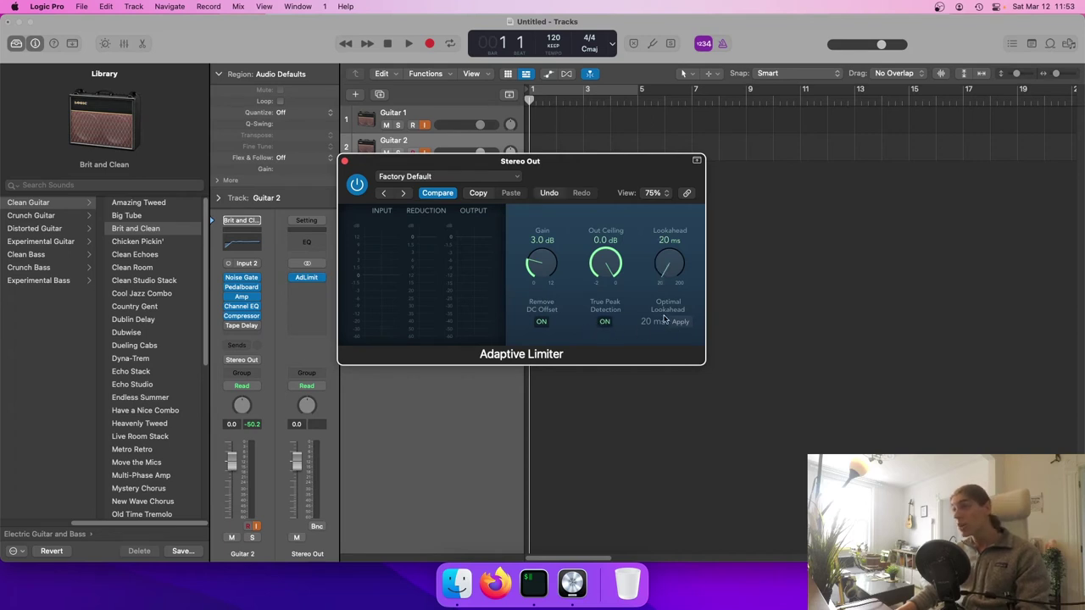
{"action": "left_click", "coordinate": [345, 162]}
{"action": "left_click_drag", "start_coordinate": [638, 221], "coordinate": [482, 136]}
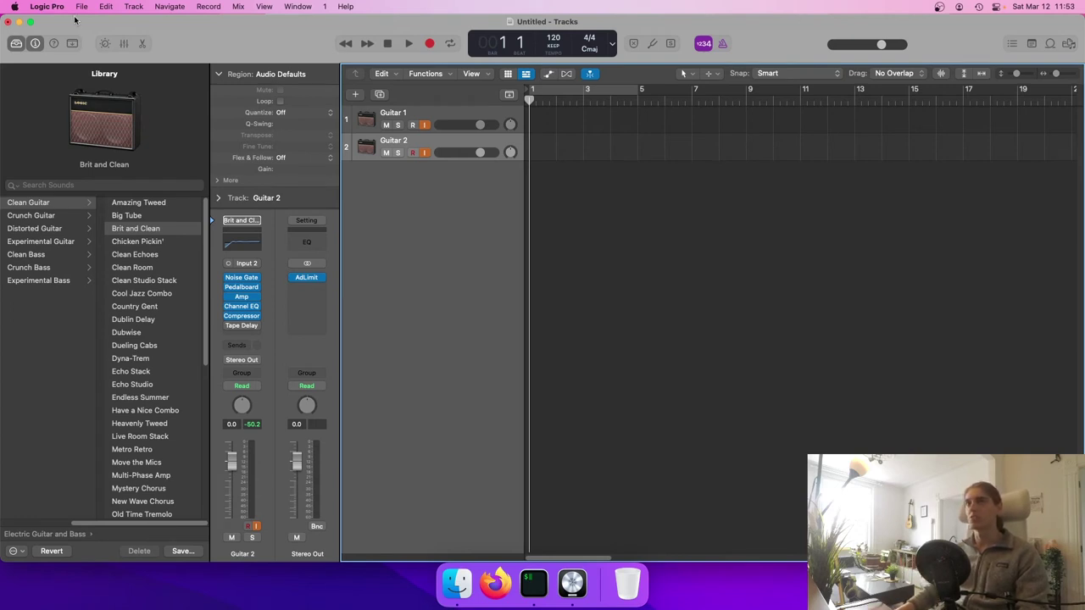
{"action": "left_click", "coordinate": [47, 6]}
{"action": "mouse_move", "coordinate": [66, 86]}
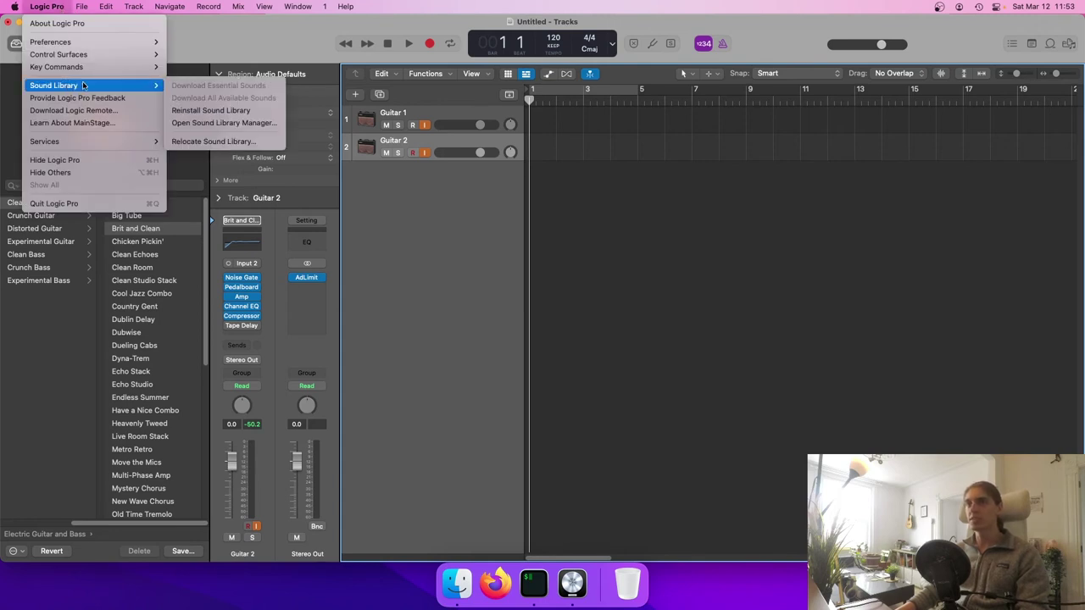
{"action": "left_click", "coordinate": [224, 149]}
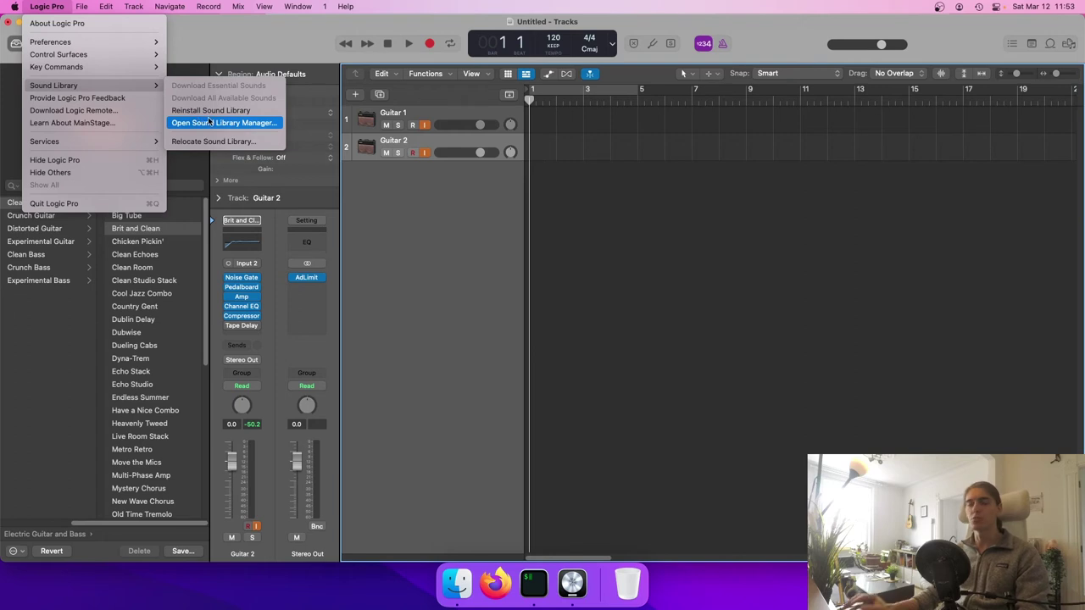
{"action": "left_click", "coordinate": [378, 247]}
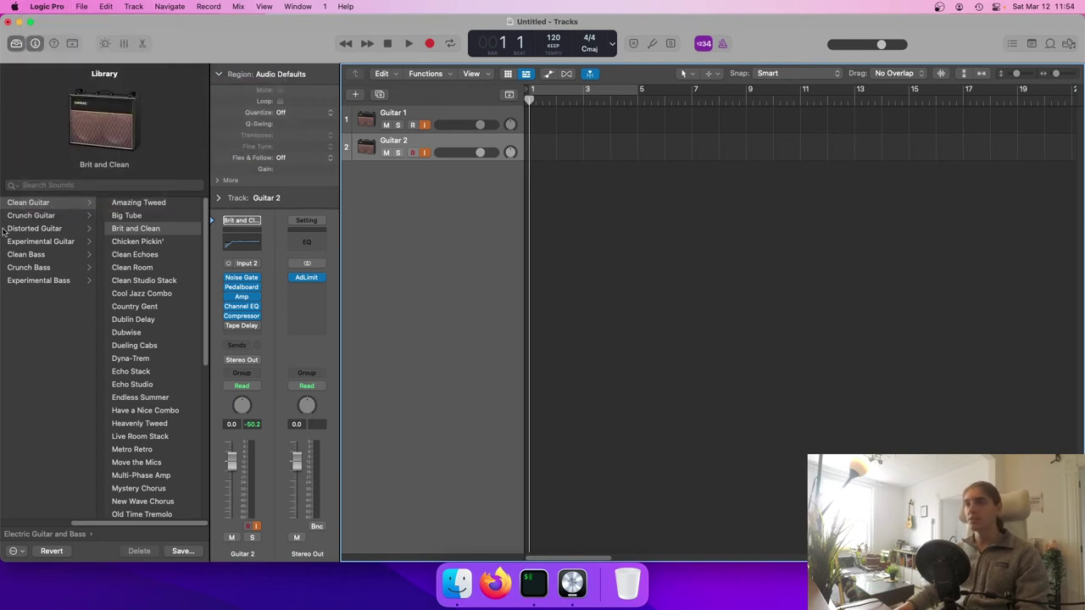
Create one new Software Instrument track in the project
{"action": "scroll", "coordinate": [60, 339], "scroll_direction": "left", "scroll_amount": 3}
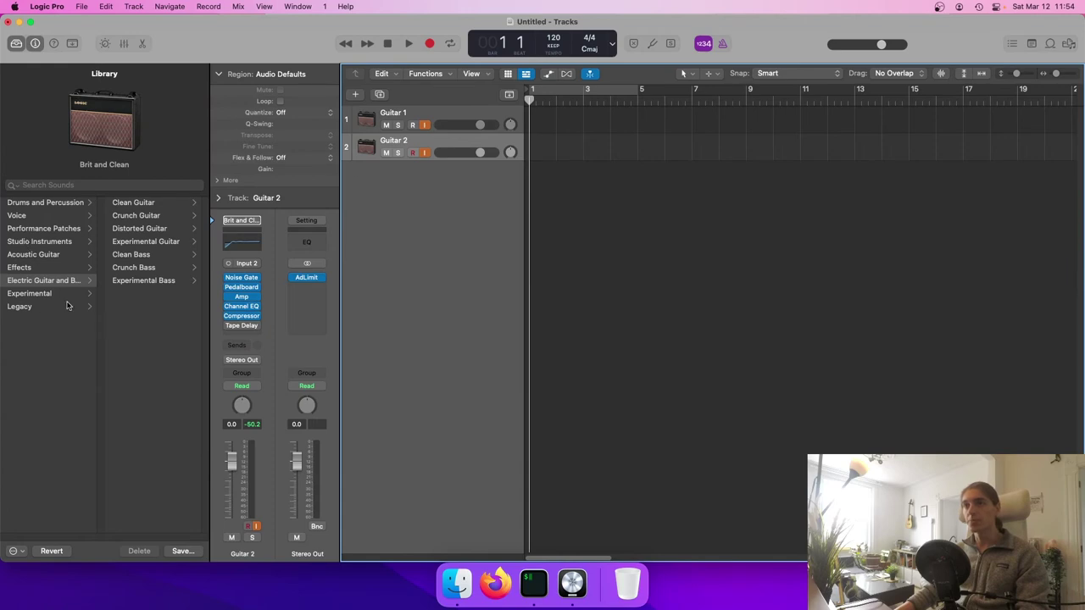
{"action": "left_click", "coordinate": [356, 95]}
{"action": "left_click", "coordinate": [424, 256]}
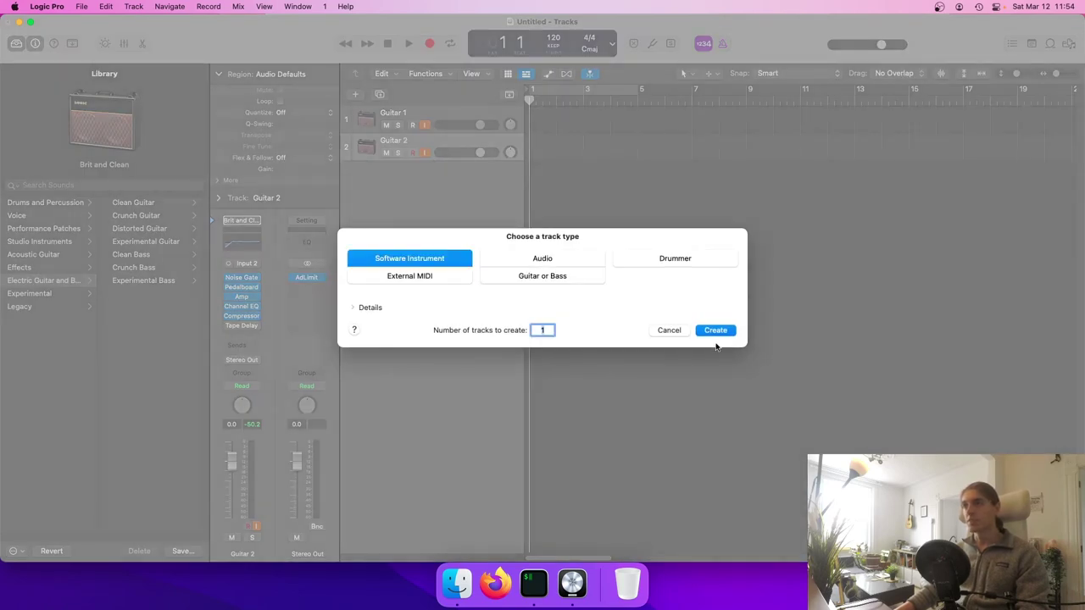
{"action": "left_click", "coordinate": [714, 331]}
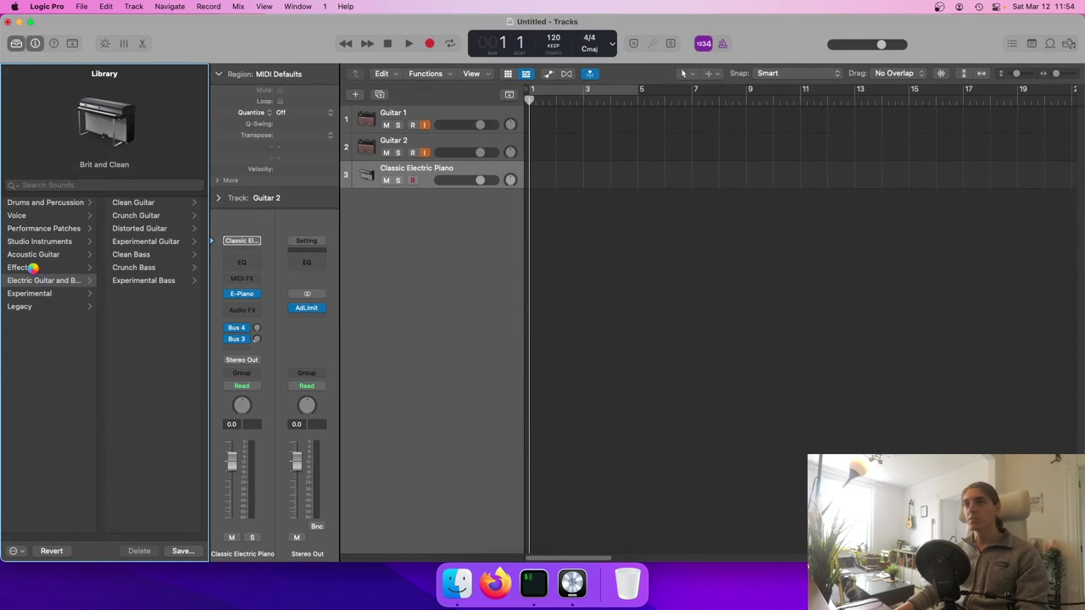
Browse the library's software instrument categories, including Guitar, Studio Strings and Vintage Clav, without loading a patch
{"action": "left_click", "coordinate": [21, 208]}
{"action": "left_click", "coordinate": [26, 229]}
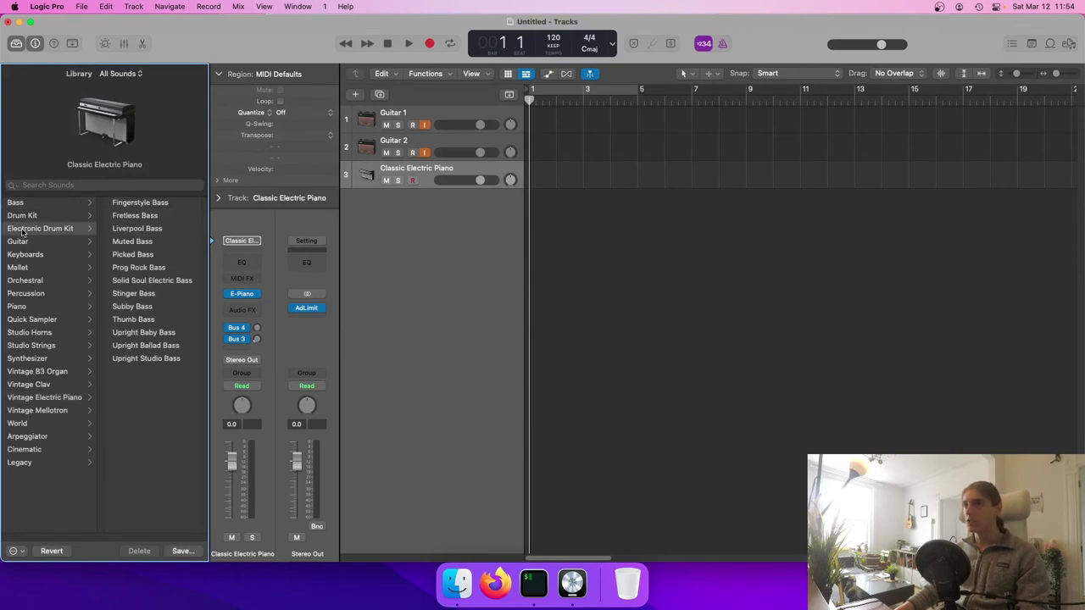
{"action": "key", "text": "Up"}
{"action": "left_click", "coordinate": [26, 245]}
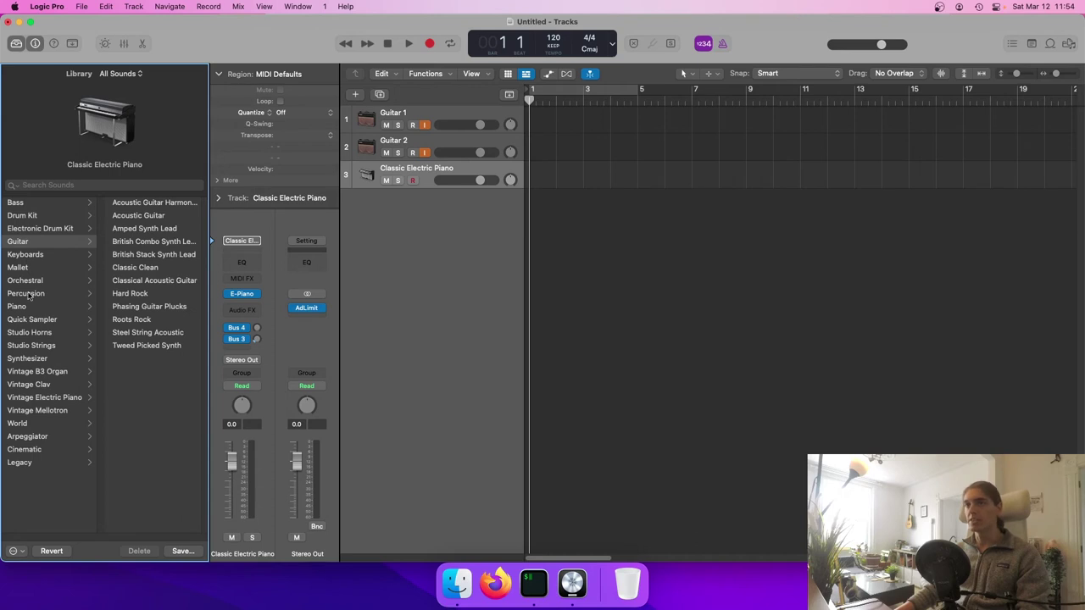
{"action": "left_click", "coordinate": [36, 319]}
{"action": "left_click", "coordinate": [27, 338]}
{"action": "left_click", "coordinate": [32, 346]}
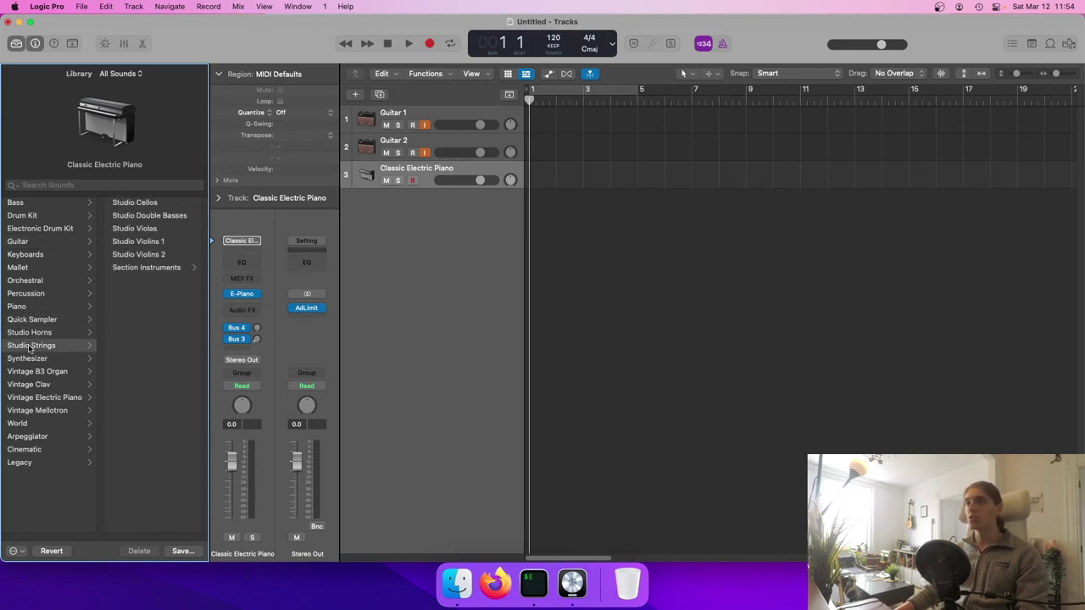
{"action": "left_click", "coordinate": [30, 382]}
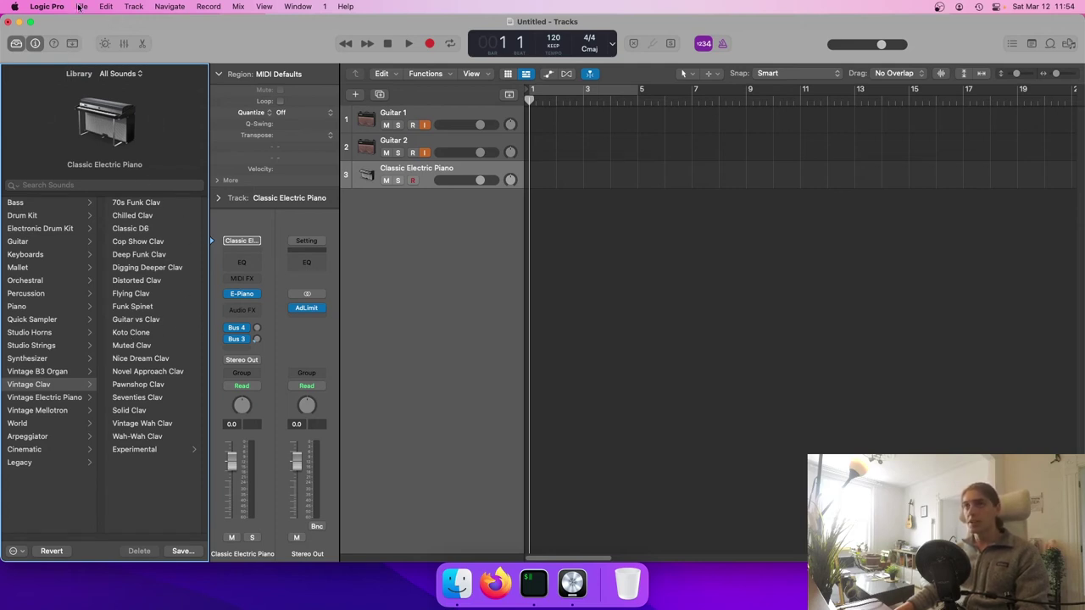
Review the available target volumes for relocating the Sound Library, and cancel without moving it
{"action": "left_click", "coordinate": [49, 7]}
{"action": "mouse_move", "coordinate": [54, 89]}
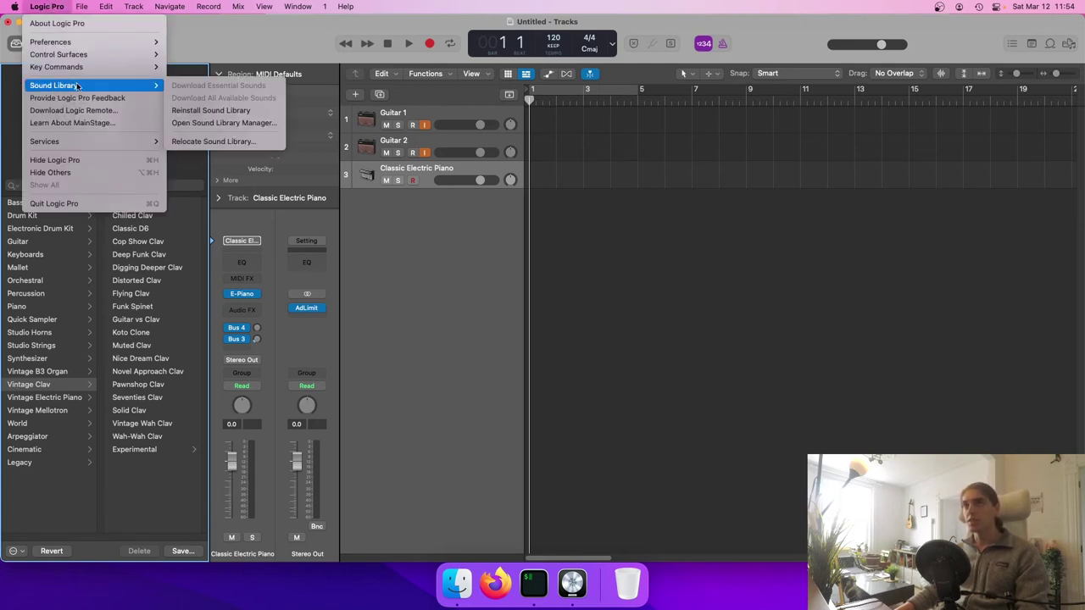
{"action": "left_click", "coordinate": [218, 142]}
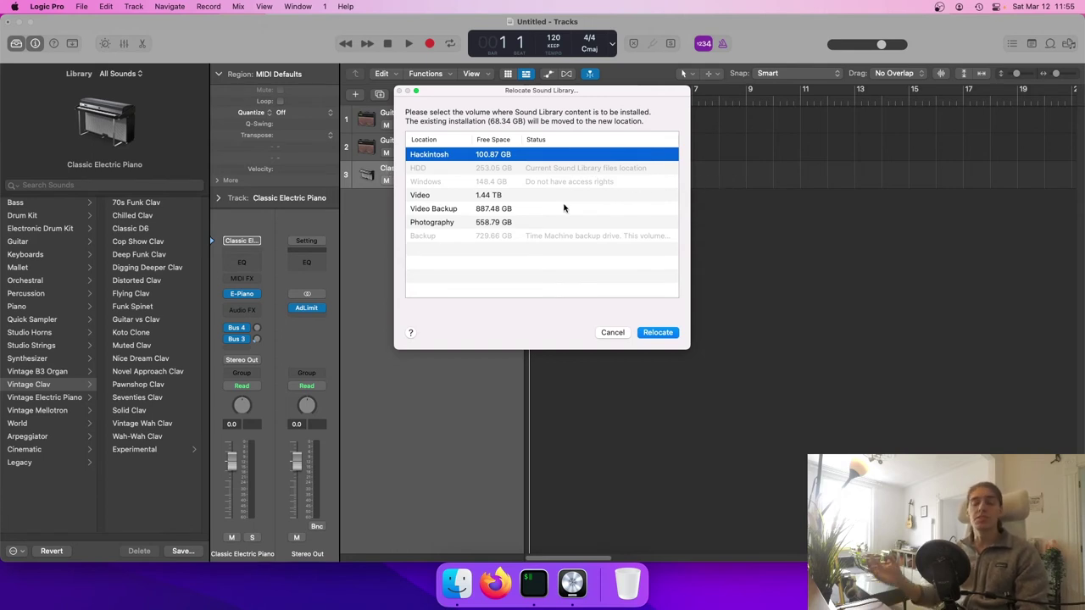
{"action": "left_click", "coordinate": [615, 338]}
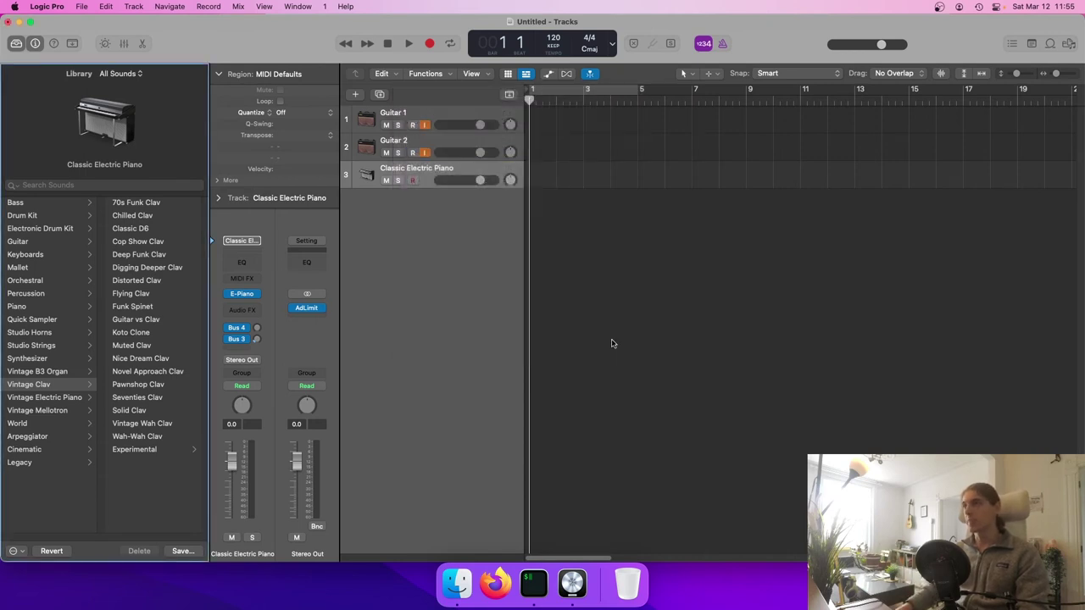
Switch to Finder and open the Library folder on the HDD volume
{"action": "left_click", "coordinate": [458, 583]}
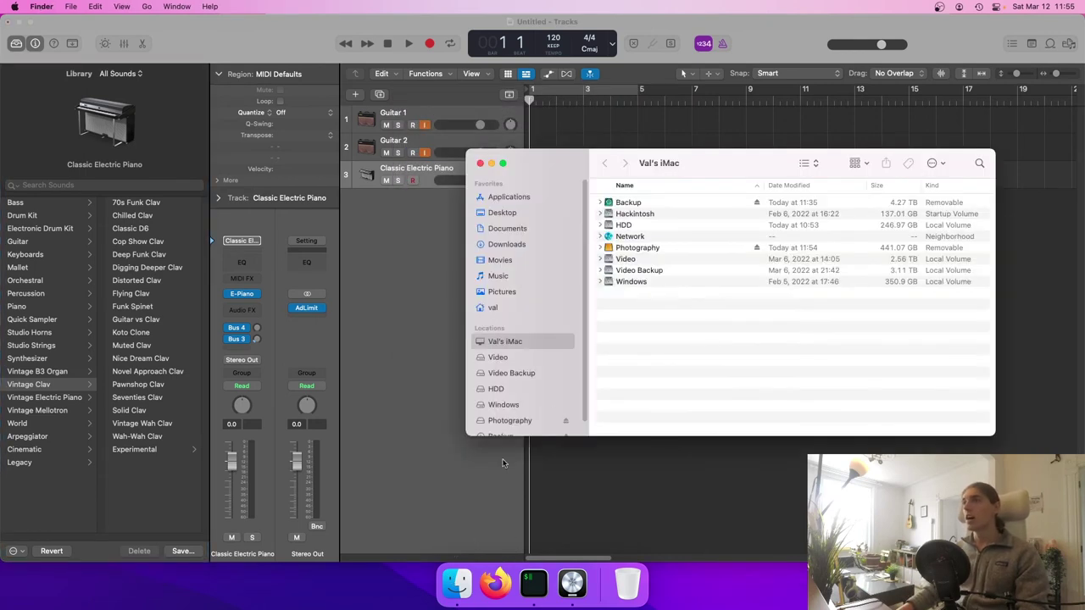
{"action": "left_click", "coordinate": [497, 391]}
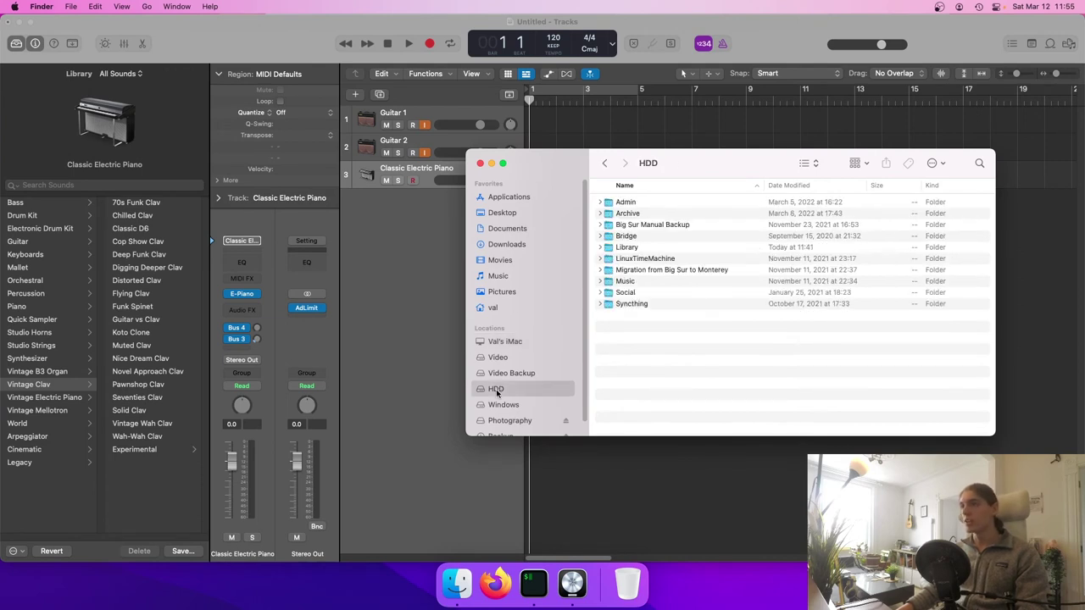
{"action": "left_click", "coordinate": [625, 248]}
{"action": "left_click", "coordinate": [626, 247]}
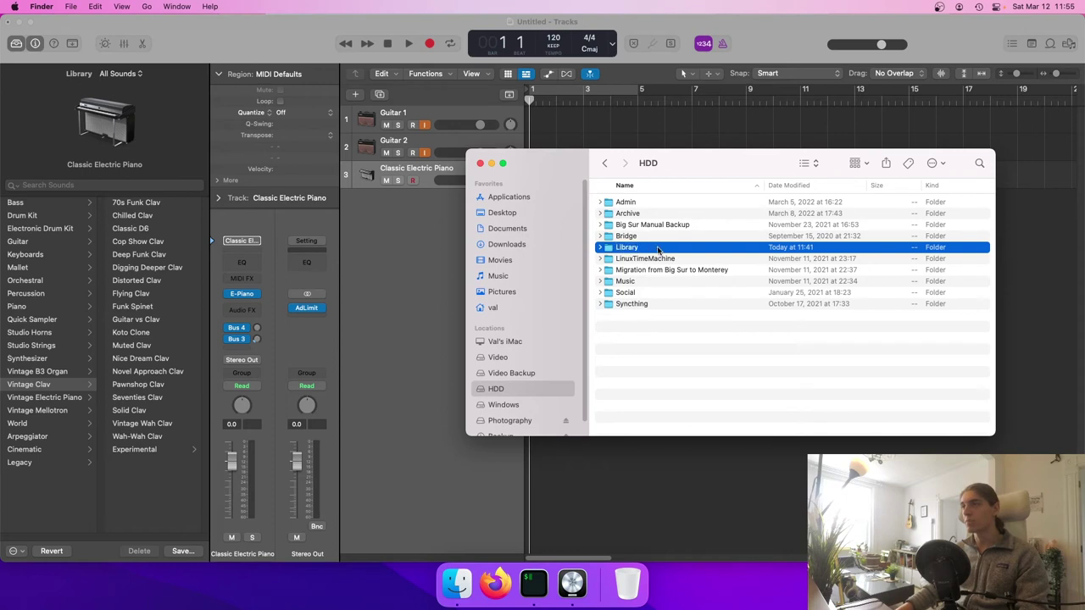
{"action": "double_click", "coordinate": [644, 248]}
Examine the GarageBand and Logic folders inside Application Support, and collapse the folder tree again
{"action": "left_click", "coordinate": [600, 202]}
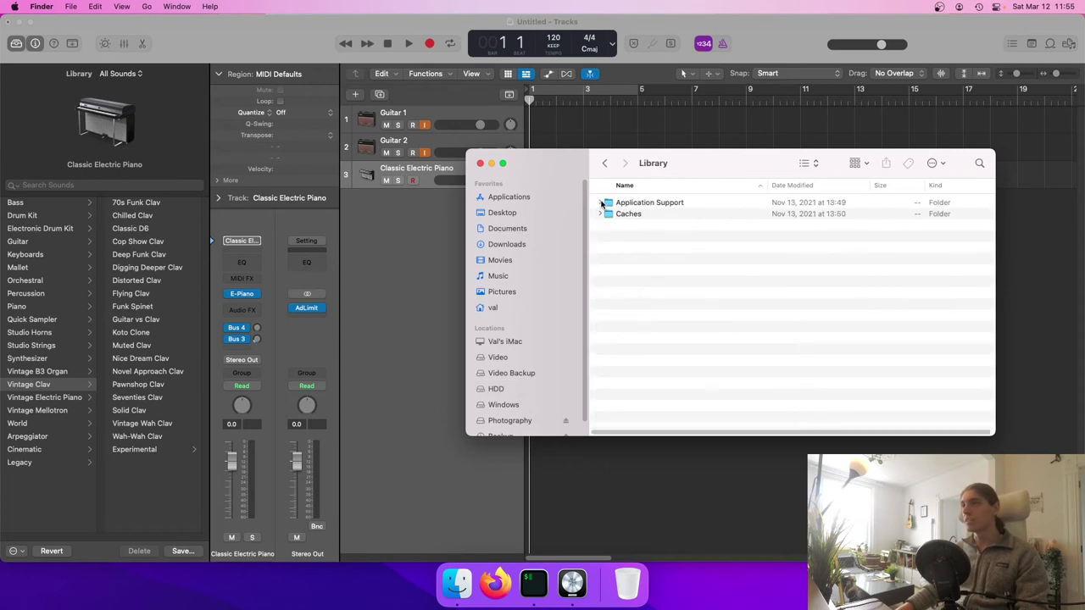
{"action": "left_click", "coordinate": [608, 213]}
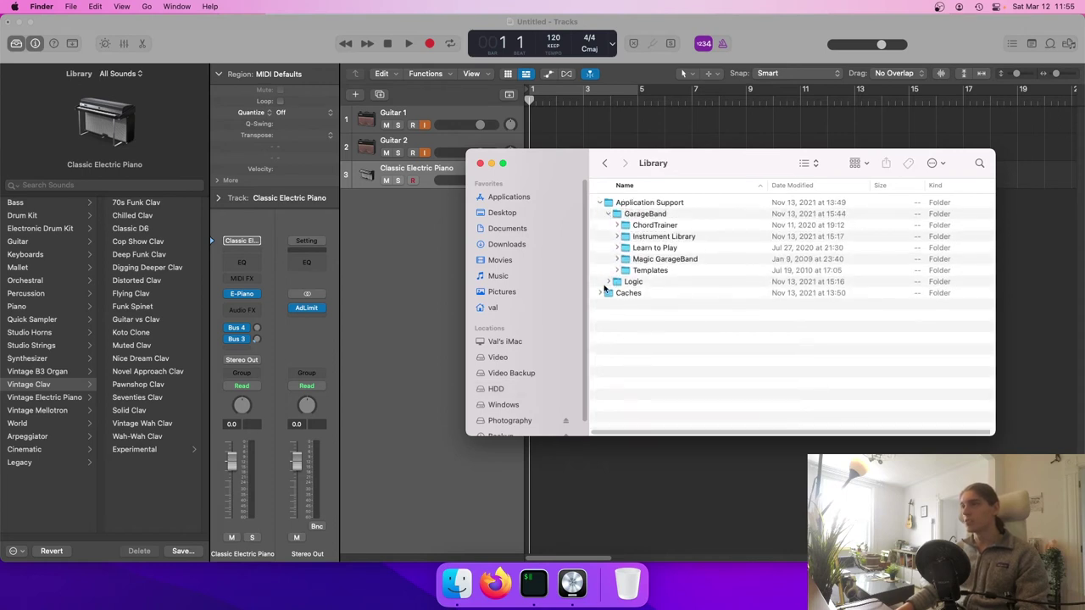
{"action": "left_click", "coordinate": [608, 282]}
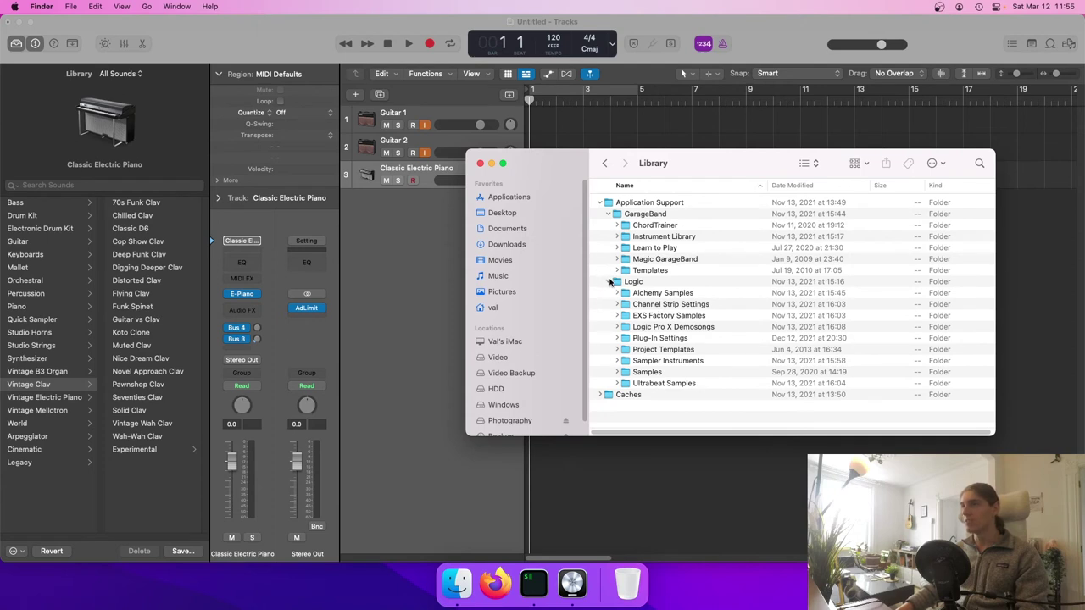
{"action": "left_click", "coordinate": [608, 281]}
{"action": "left_click", "coordinate": [608, 214]}
{"action": "left_click", "coordinate": [600, 201]}
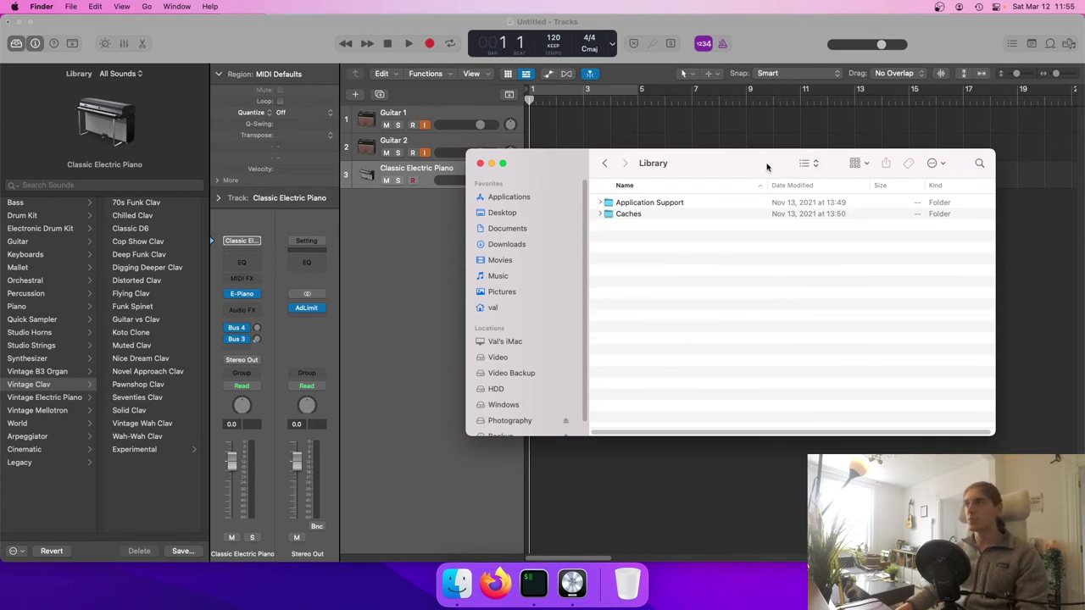
Switch to iTerm2, with its enlarged window beside Finder's, and scan the disk usage of /Library with ncdu
{"action": "left_click_drag", "start_coordinate": [747, 169], "coordinate": [303, 129]}
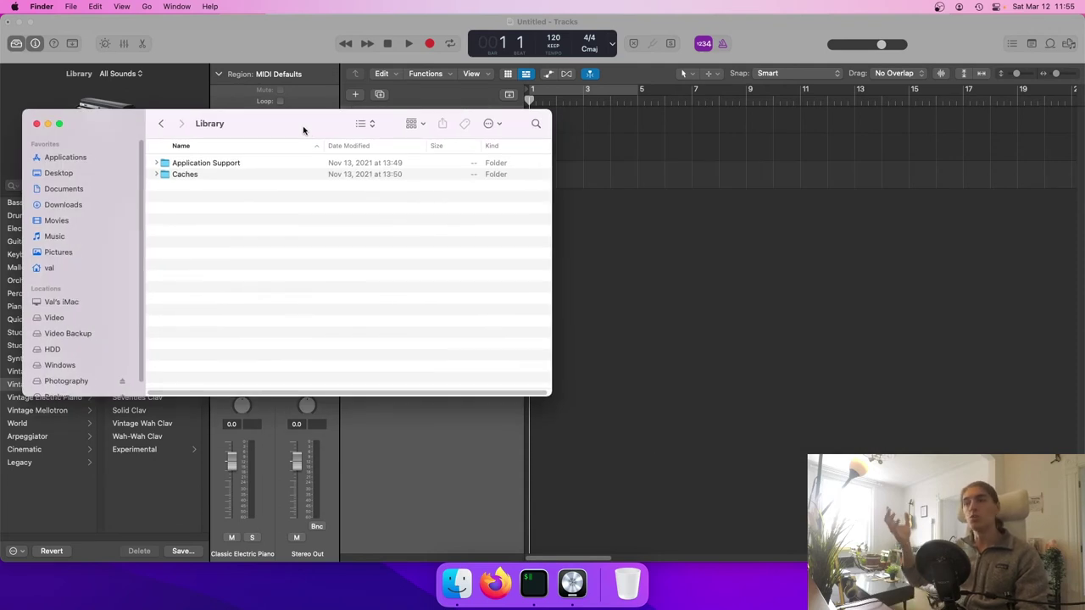
{"action": "left_click", "coordinate": [533, 585]}
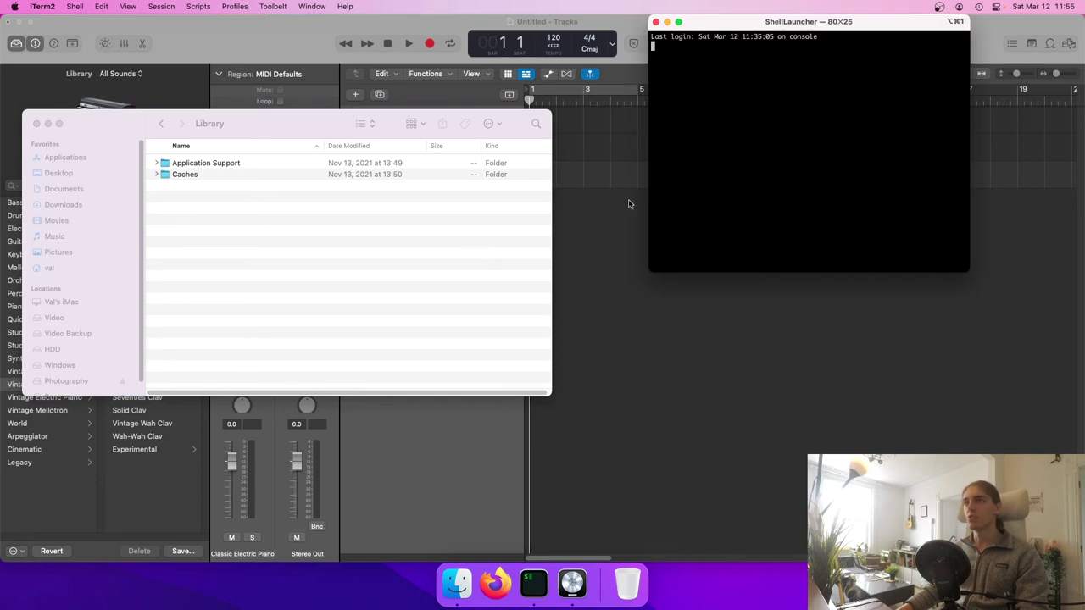
{"action": "left_click_drag", "start_coordinate": [797, 19], "coordinate": [914, 11]}
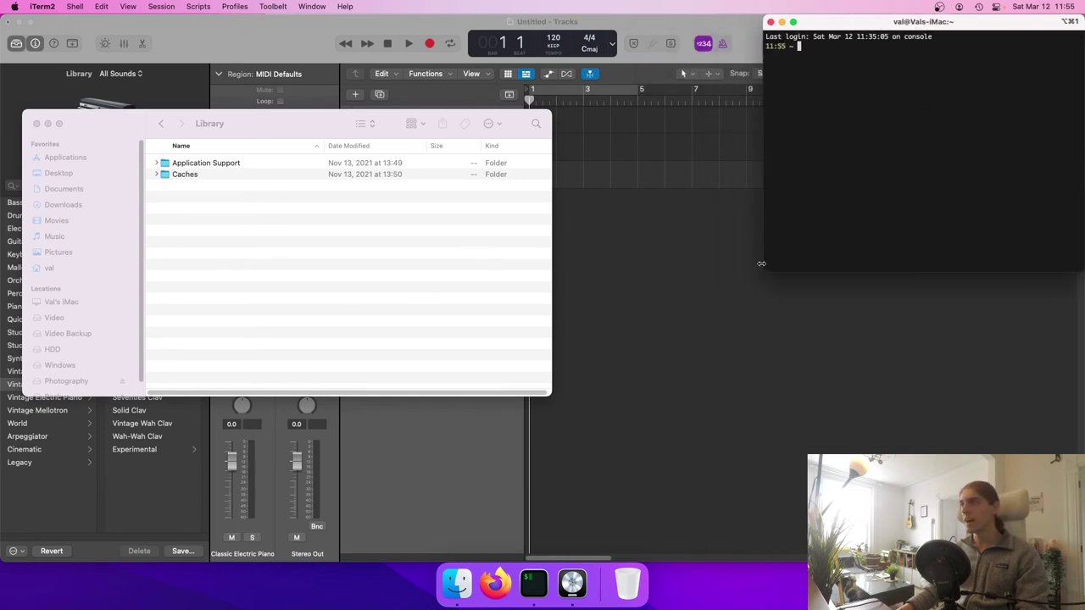
{"action": "left_click_drag", "start_coordinate": [763, 267], "coordinate": [702, 414]}
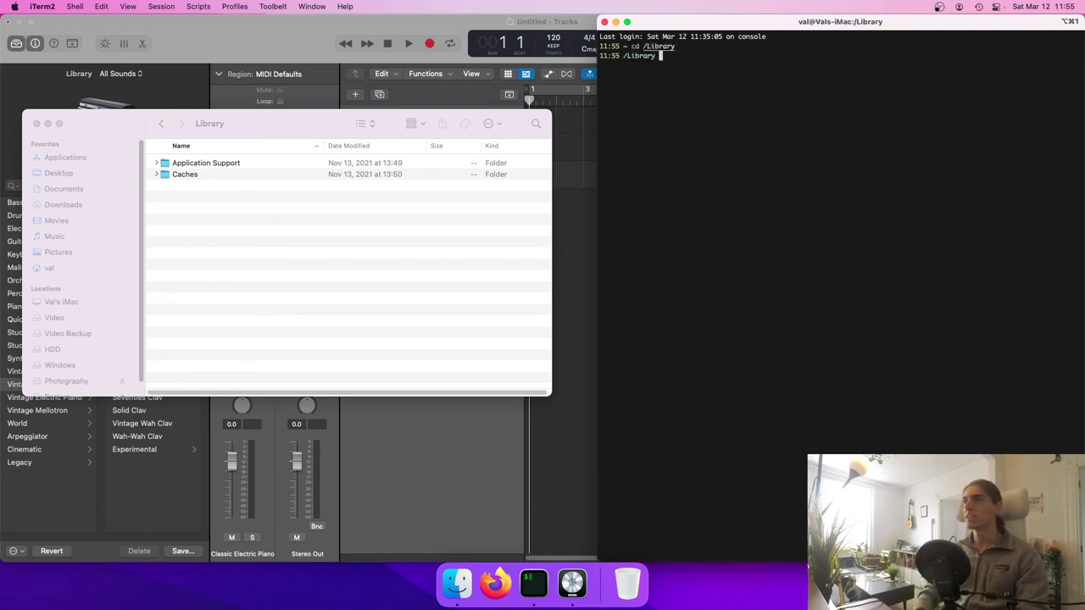
{"action": "type", "text": "rc"}
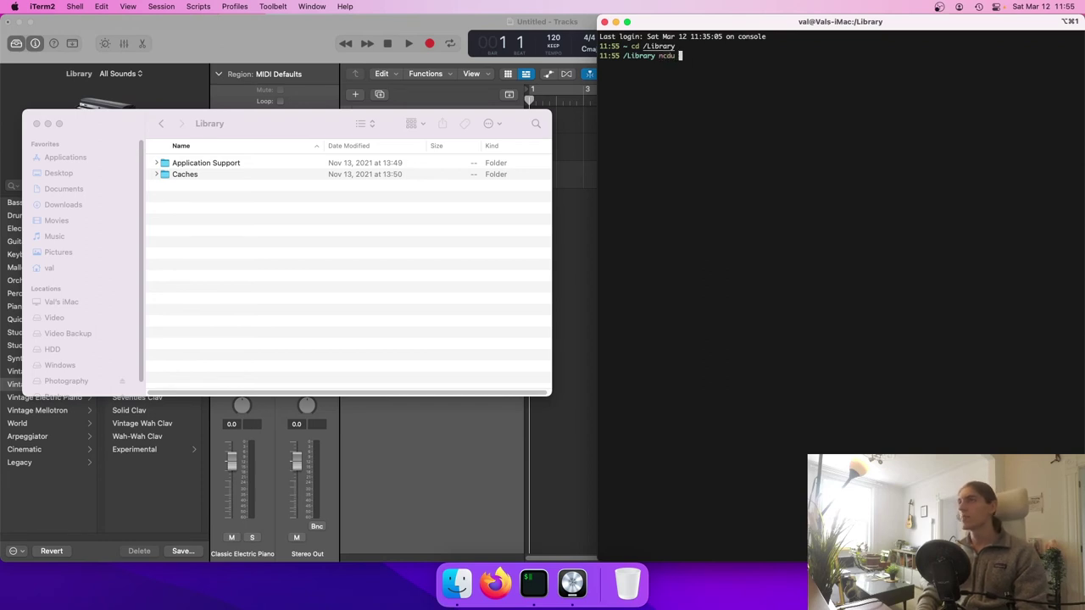
{"action": "key", "text": "Return"}
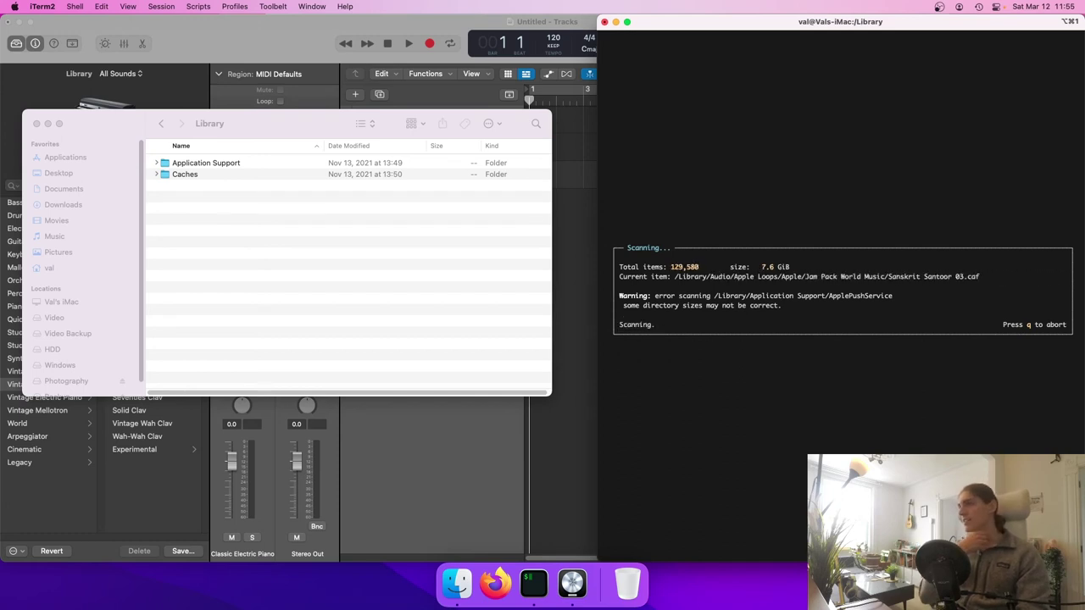
Examine the disk usage inside /Library/Audio, including the Apple Loops and Impulse Responses folders
{"action": "key", "text": "Down"}
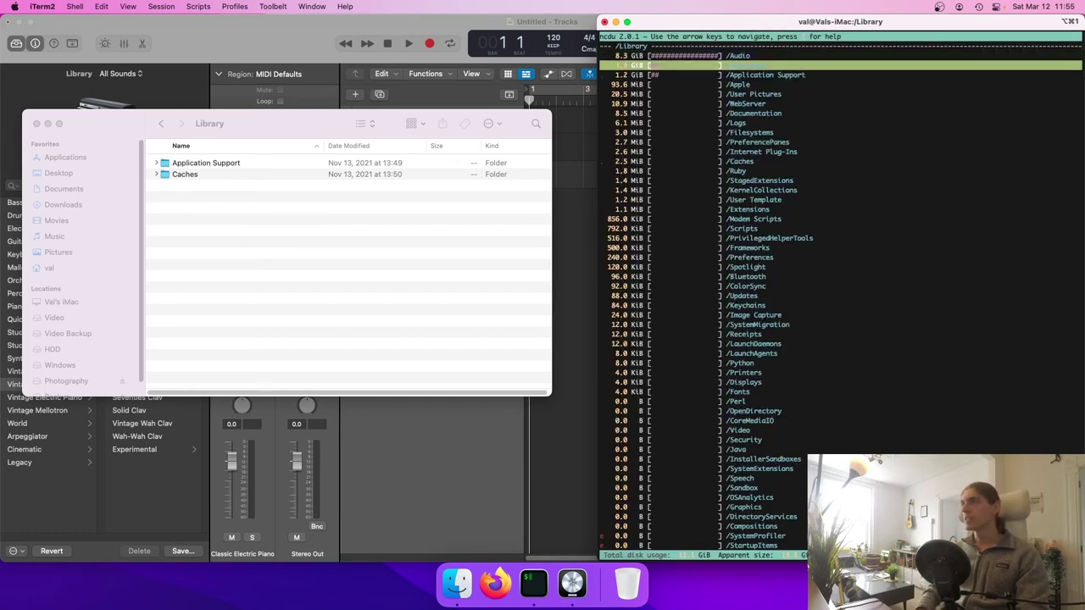
{"action": "key", "text": "Up"}
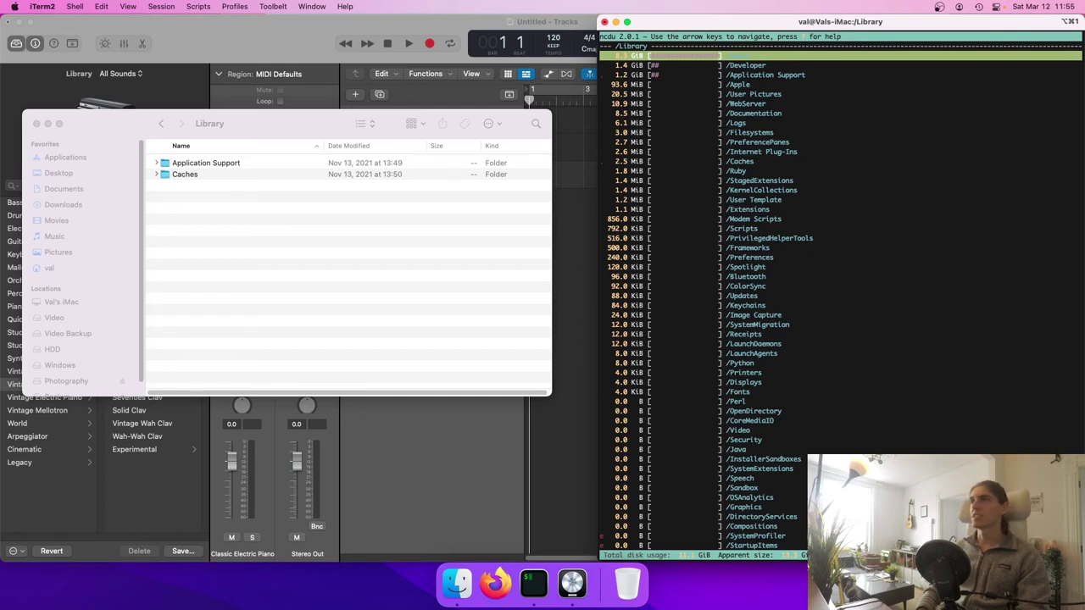
{"action": "key", "text": "Return"}
{"action": "key", "text": "Down"}
{"action": "key", "text": "Return"}
{"action": "key", "text": "Left"}
{"action": "key", "text": "Return"}
{"action": "key", "text": "Left"}
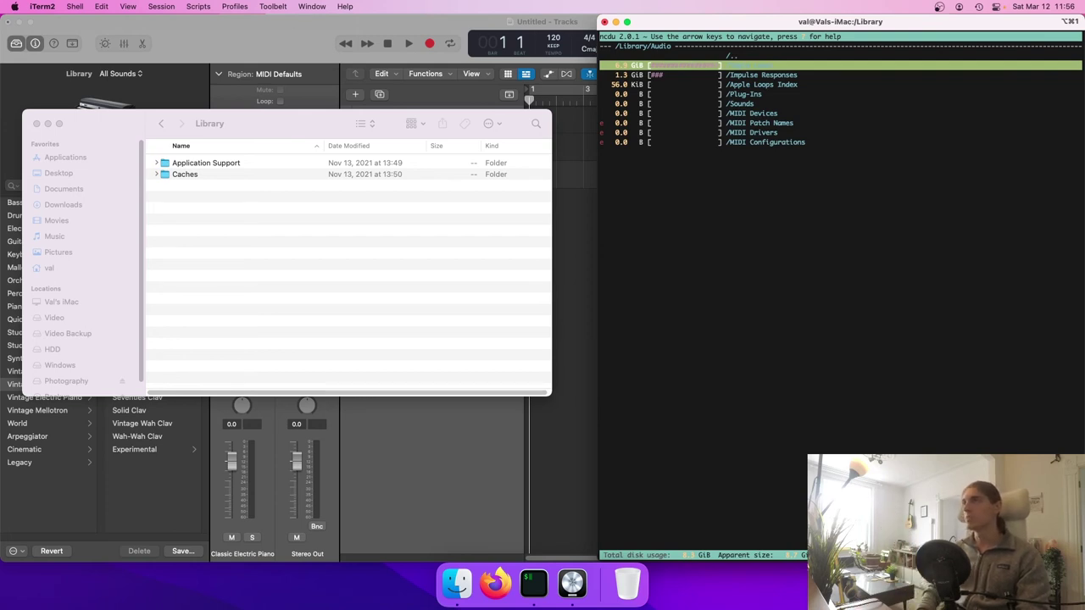
{"action": "key", "text": "Down"}
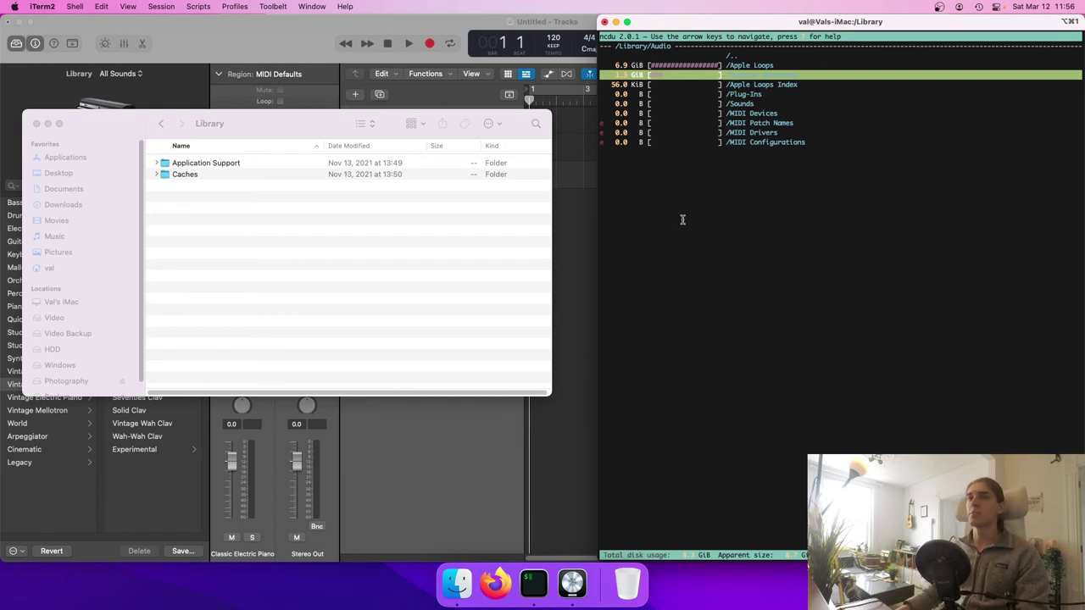
Switch to Finder, open Hackintosh's Library/Audio folder in a new window, and select Apple Loops and Impulse Responses
{"action": "left_click", "coordinate": [448, 269]}
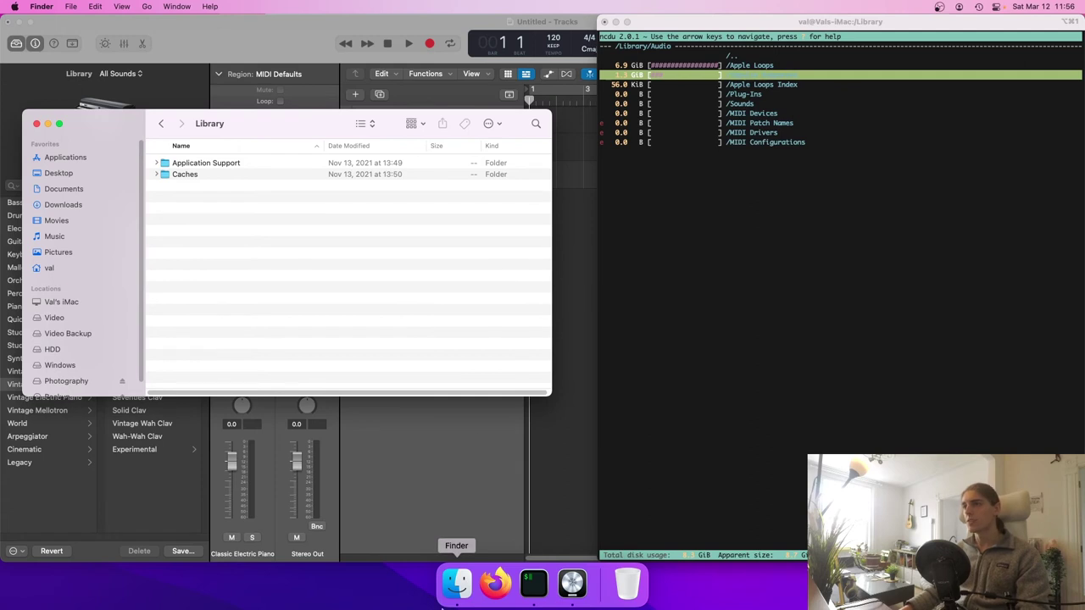
{"action": "right_click", "coordinate": [446, 585]}
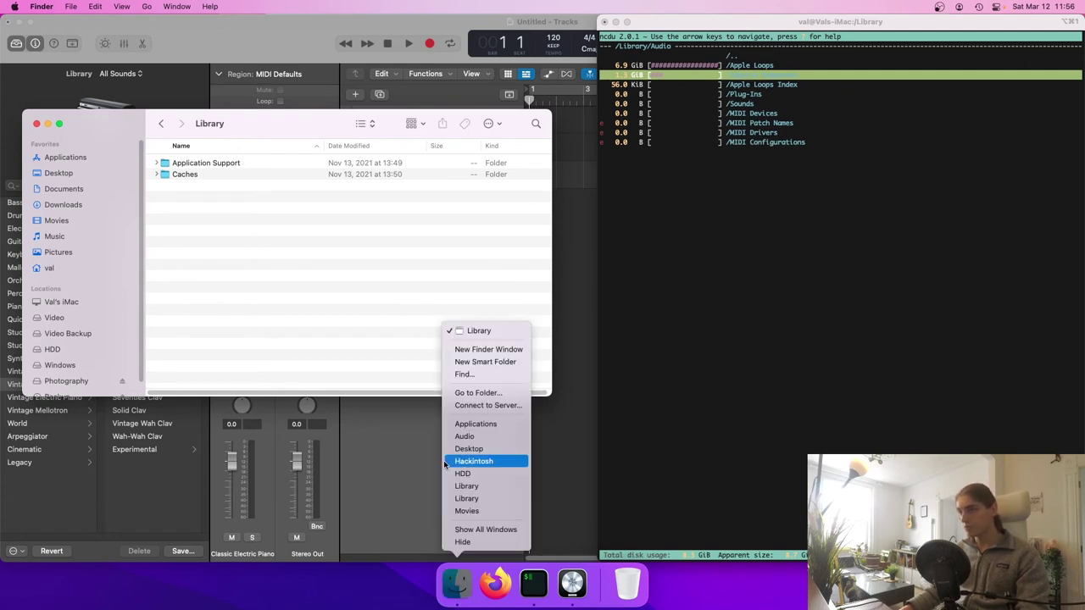
{"action": "left_click", "coordinate": [463, 348]}
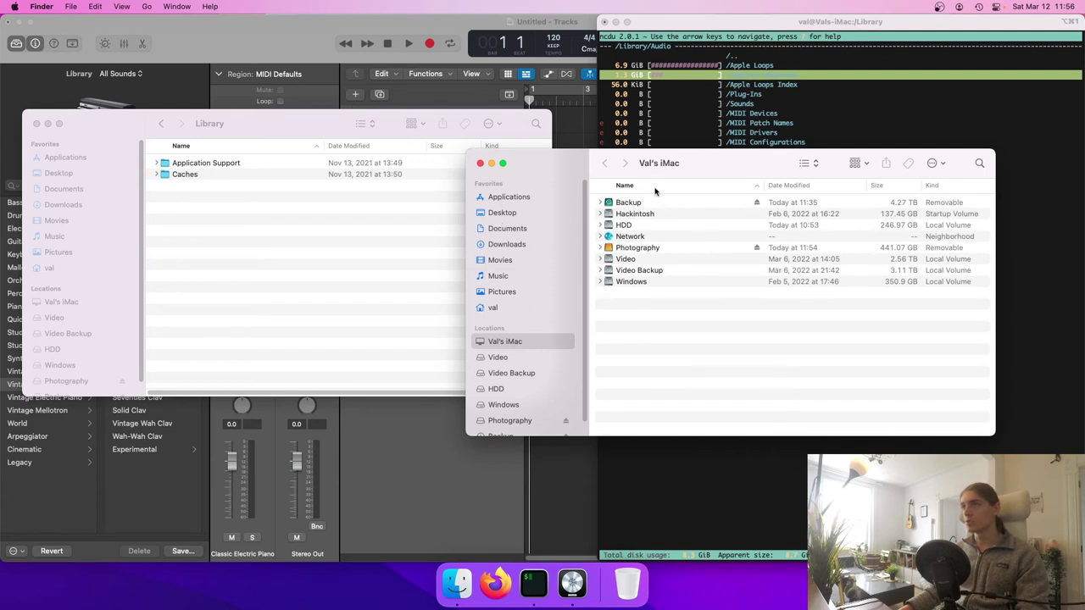
{"action": "double_click", "coordinate": [628, 215]}
{"action": "double_click", "coordinate": [628, 215]}
{"action": "double_click", "coordinate": [626, 226]}
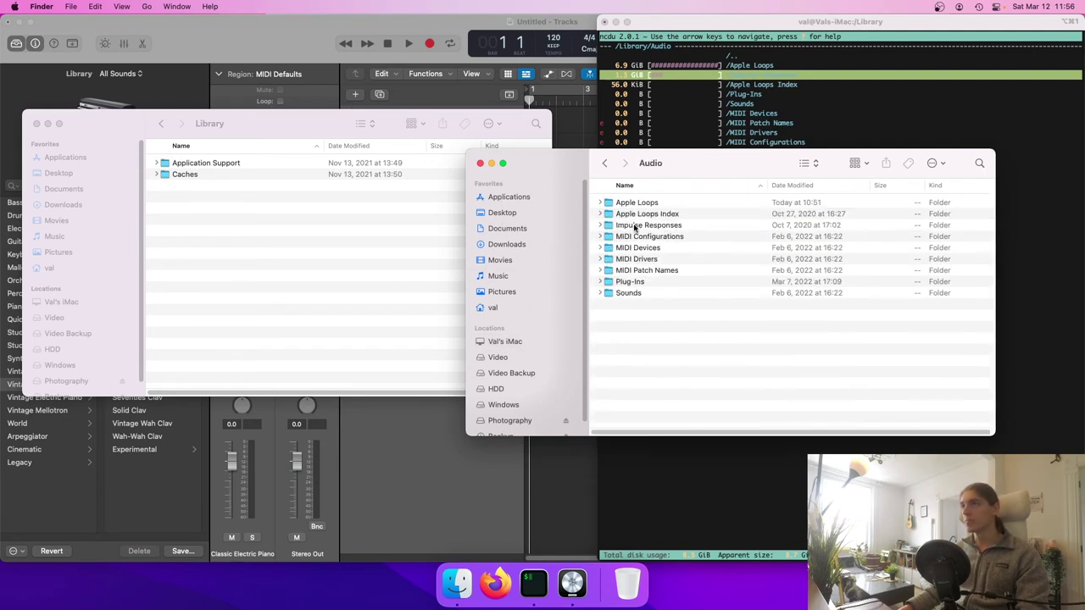
{"action": "left_click", "coordinate": [626, 204]}
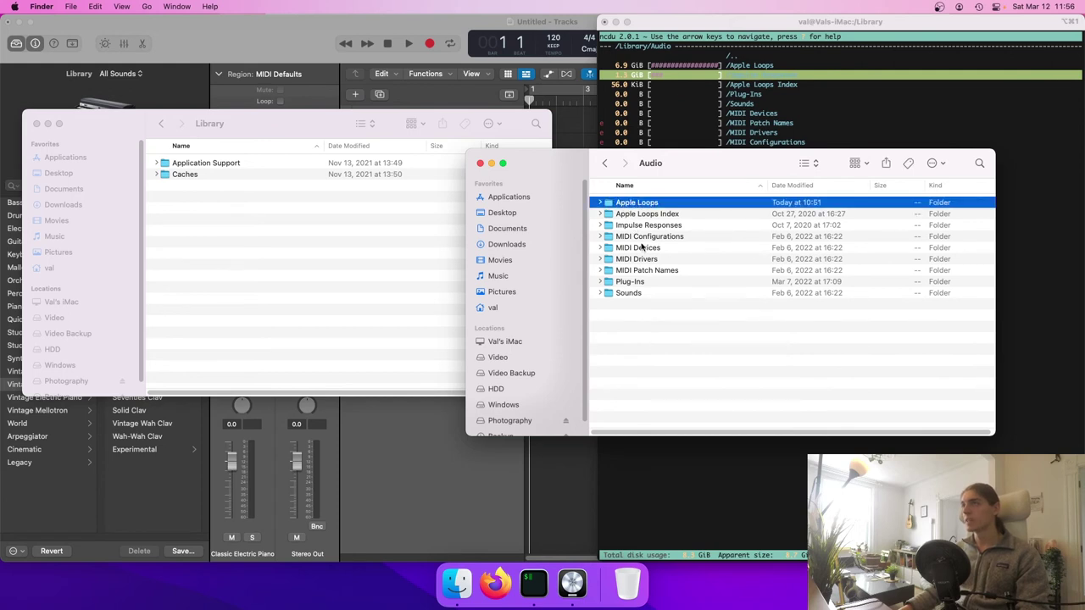
{"action": "left_click", "coordinate": [638, 225], "text": "super"}
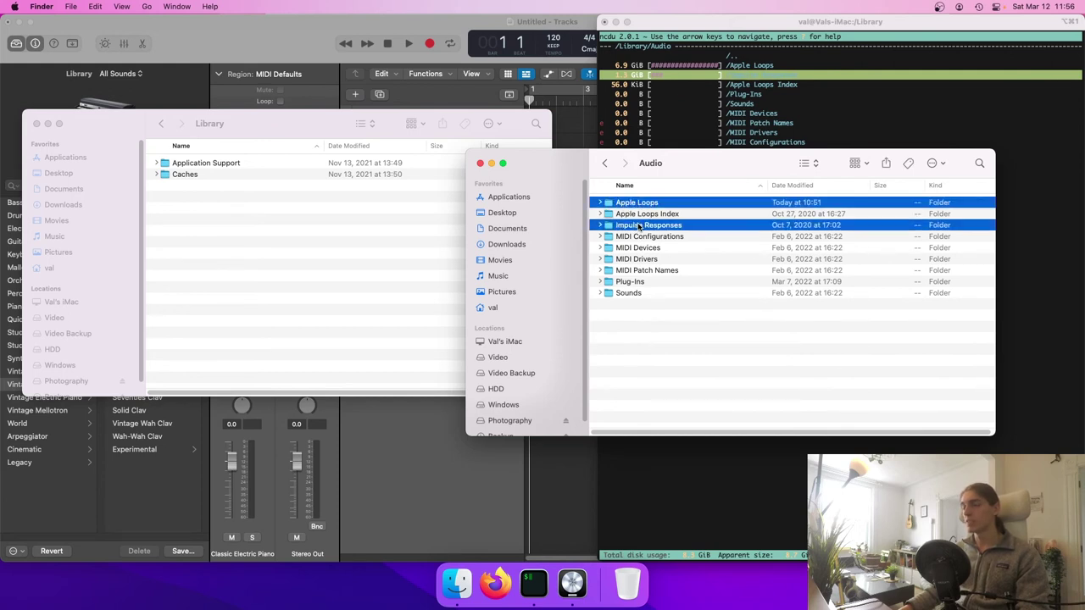
Create a folder named Audio inside the HDD volume's Library folder and open it
{"action": "left_click", "coordinate": [358, 263]}
{"action": "left_click", "coordinate": [204, 123], "text": "super"}
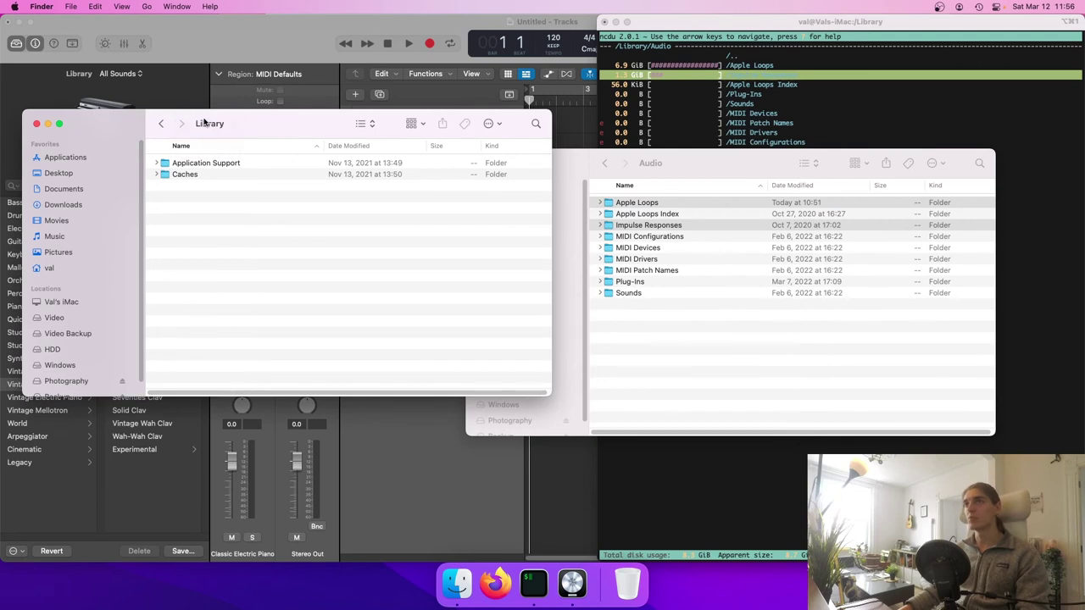
{"action": "left_click", "coordinate": [212, 230]}
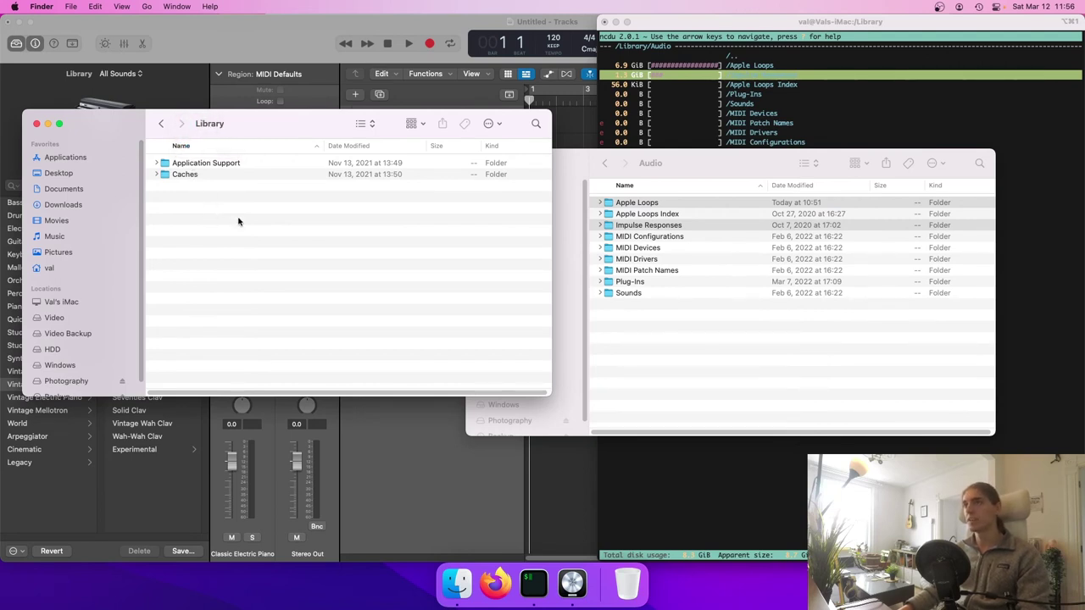
{"action": "right_click", "coordinate": [238, 222]}
{"action": "left_click", "coordinate": [257, 226]}
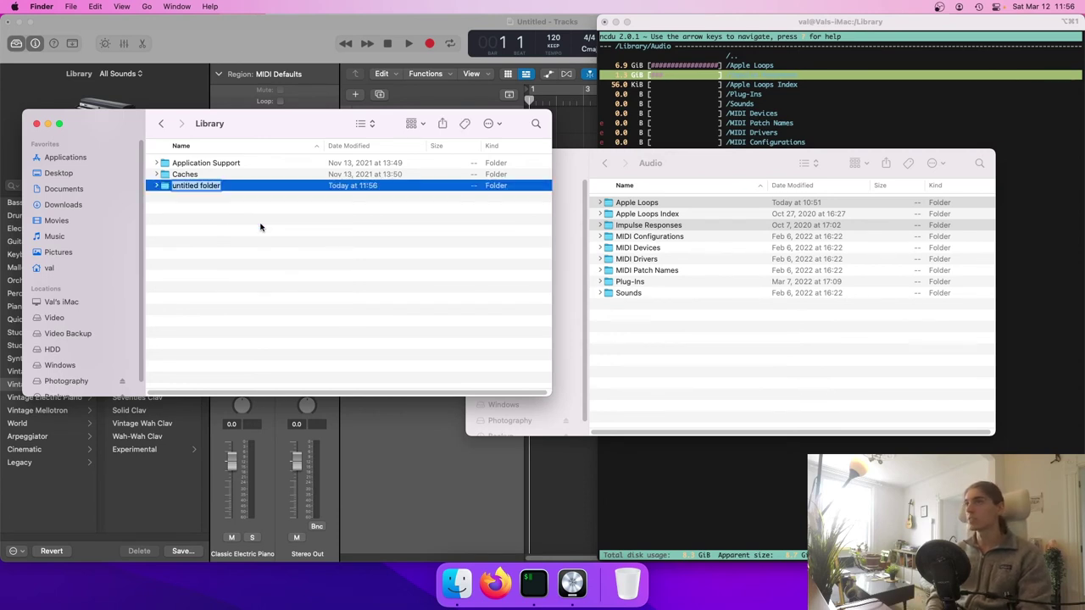
{"action": "type", "text": "Audio"}
{"action": "key", "text": "Return"}
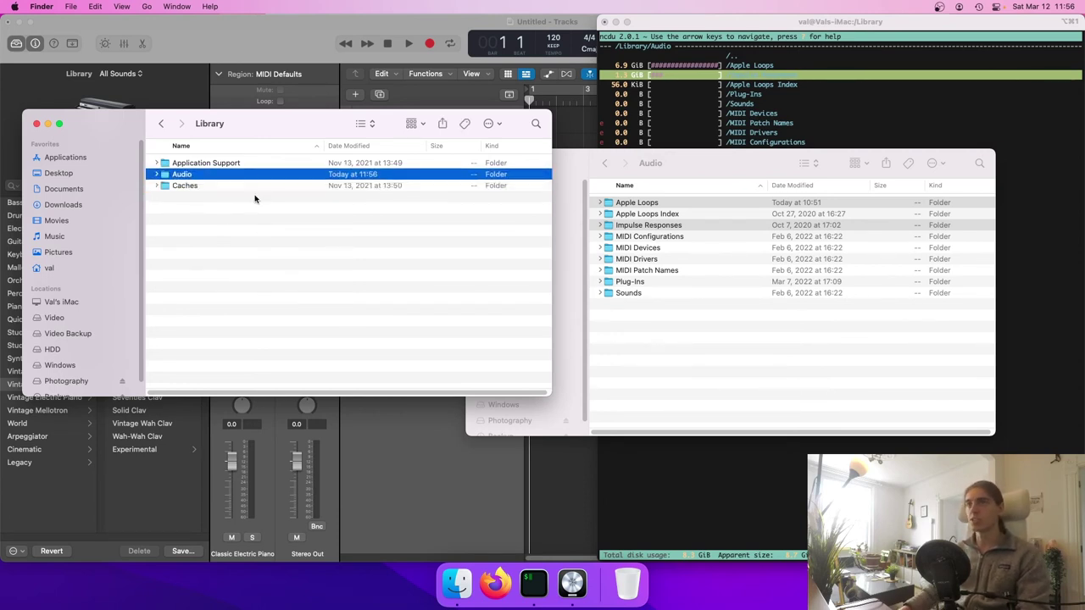
{"action": "double_click", "coordinate": [193, 175]}
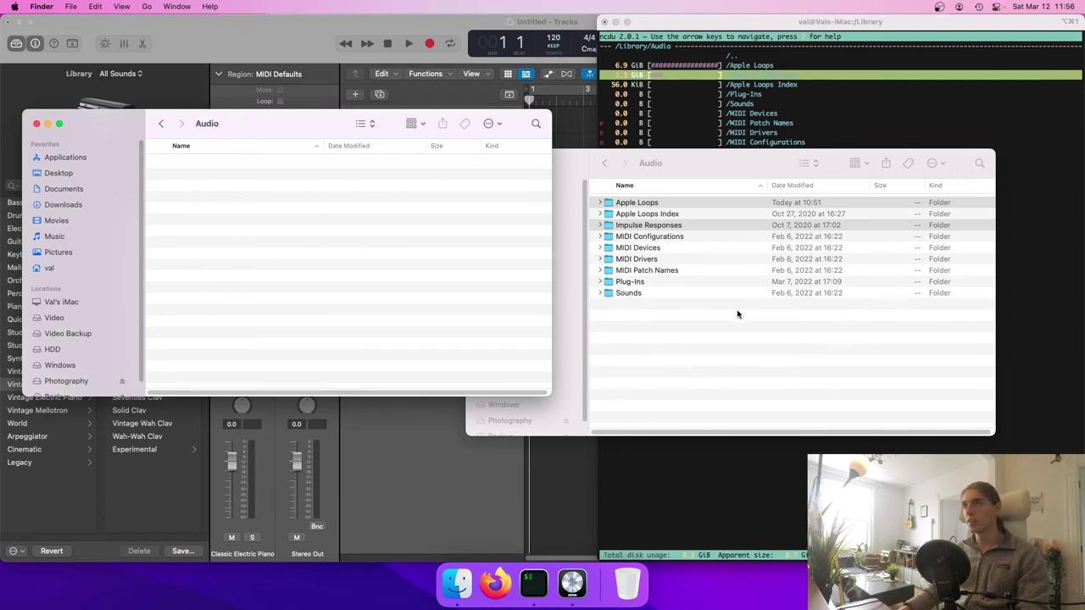
Move the Apple Loops and Impulse Responses folders into the HDD's Library/Audio folder, authorizing the change as administrator
{"action": "left_click", "coordinate": [660, 167]}
{"action": "left_click_drag", "start_coordinate": [644, 205], "coordinate": [249, 218]}
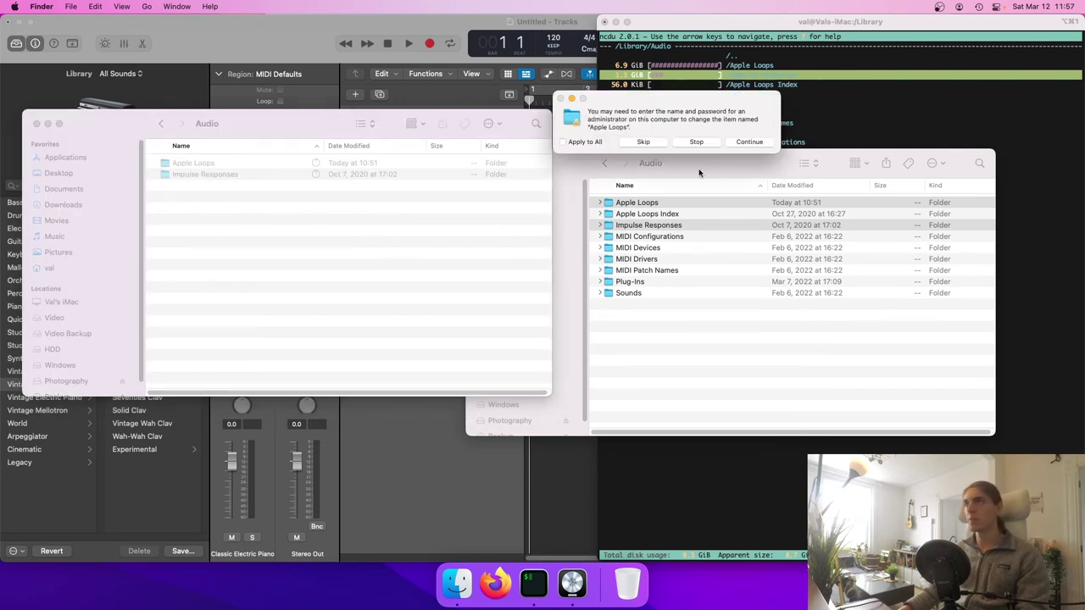
{"action": "left_click", "coordinate": [752, 141]}
{"action": "key", "text": "Return"}
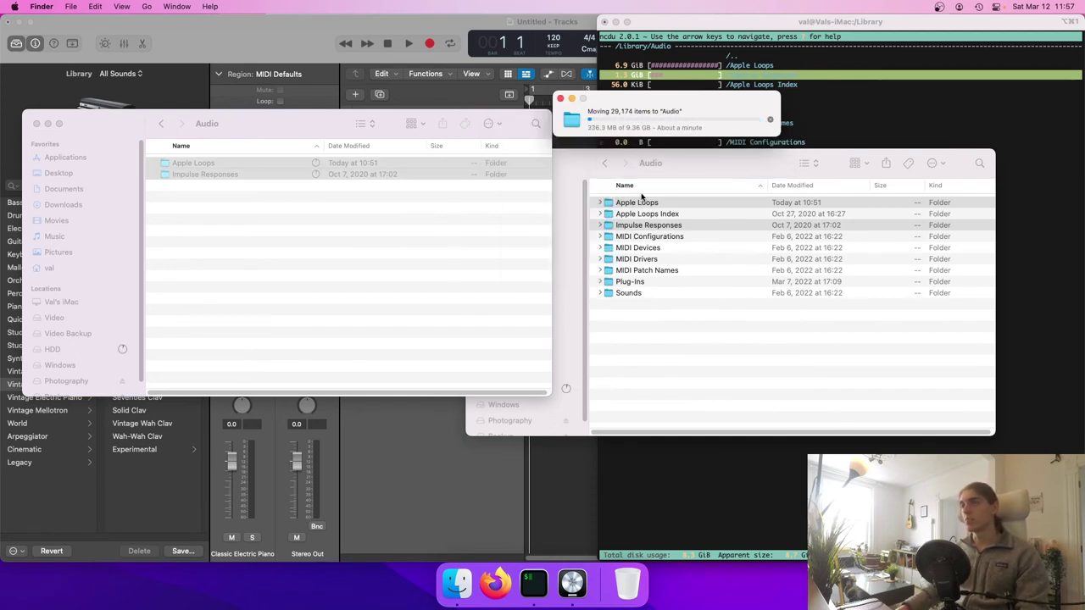
{"action": "left_click", "coordinate": [666, 398]}
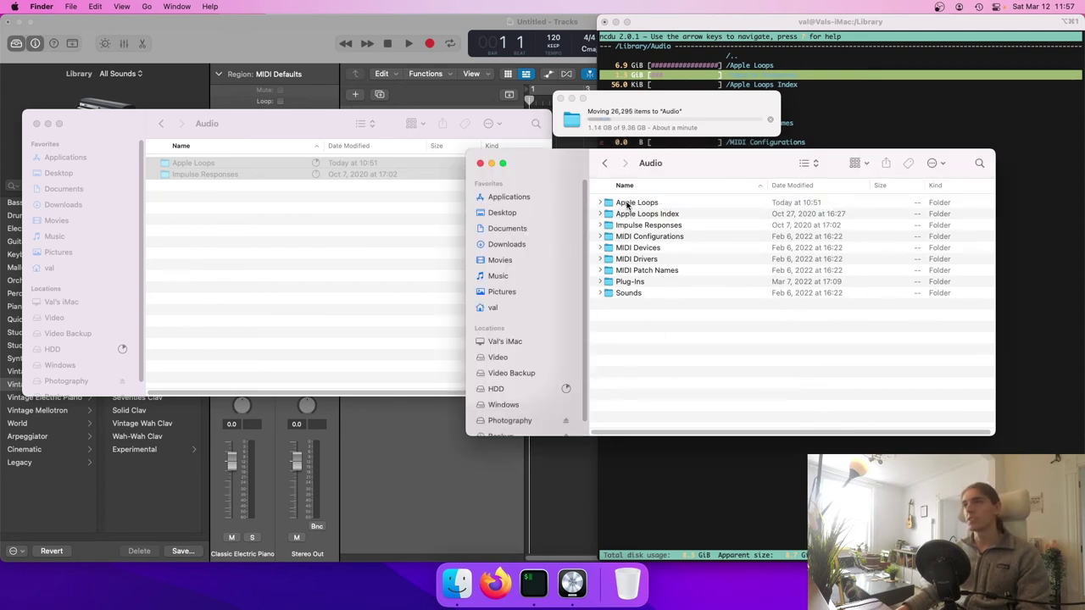
{"action": "left_click", "coordinate": [629, 203]}
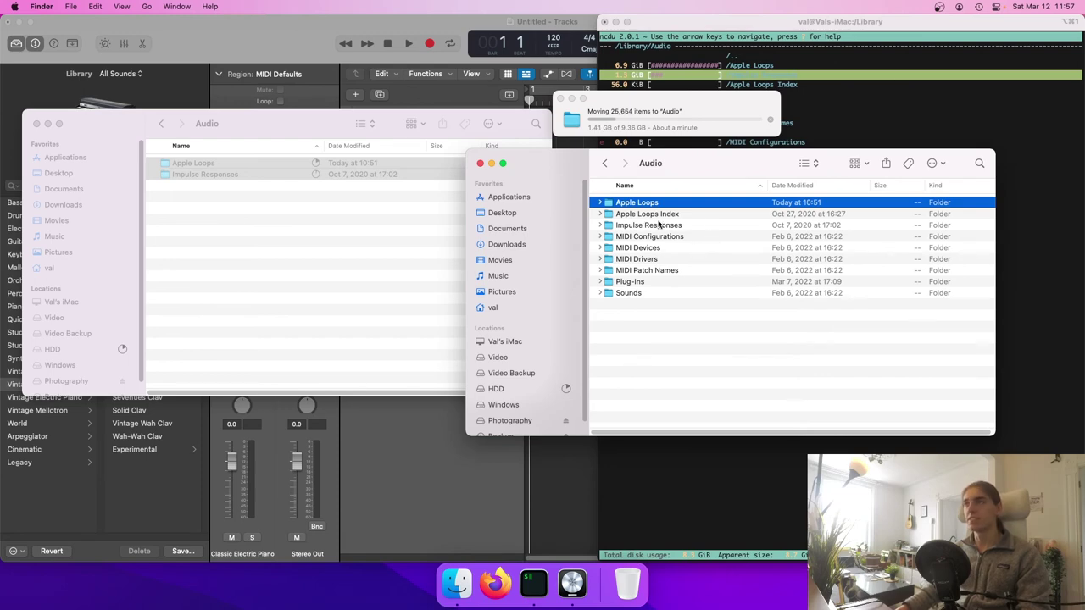
{"action": "left_click", "coordinate": [655, 226]}
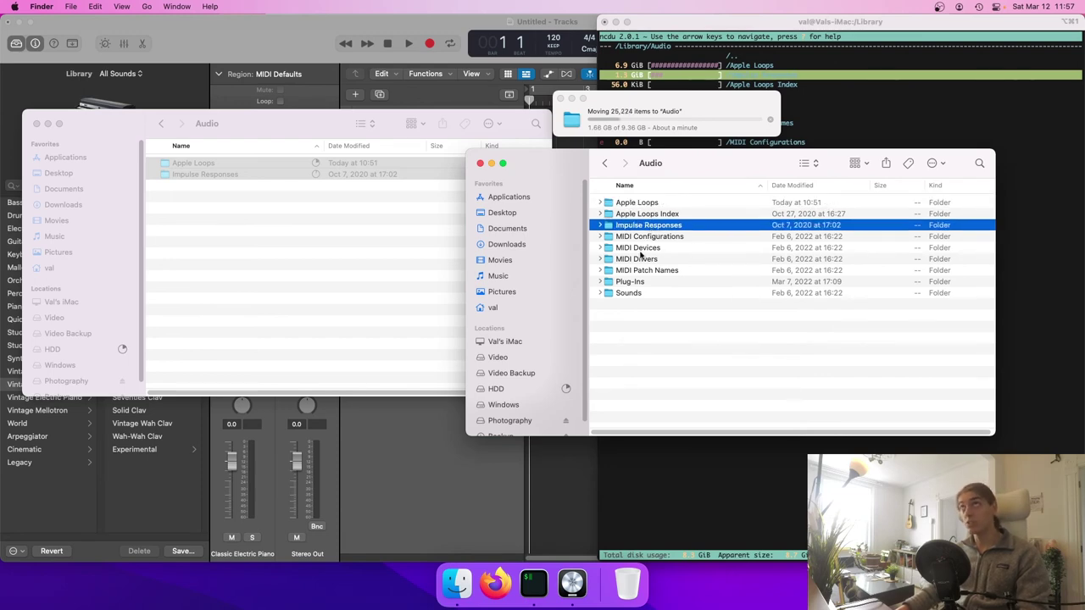
Switch to iTerm2 and quit ncdu, and move Finder's source Audio window and the transfer progress window clear of the terminal
{"action": "left_click", "coordinate": [878, 106]}
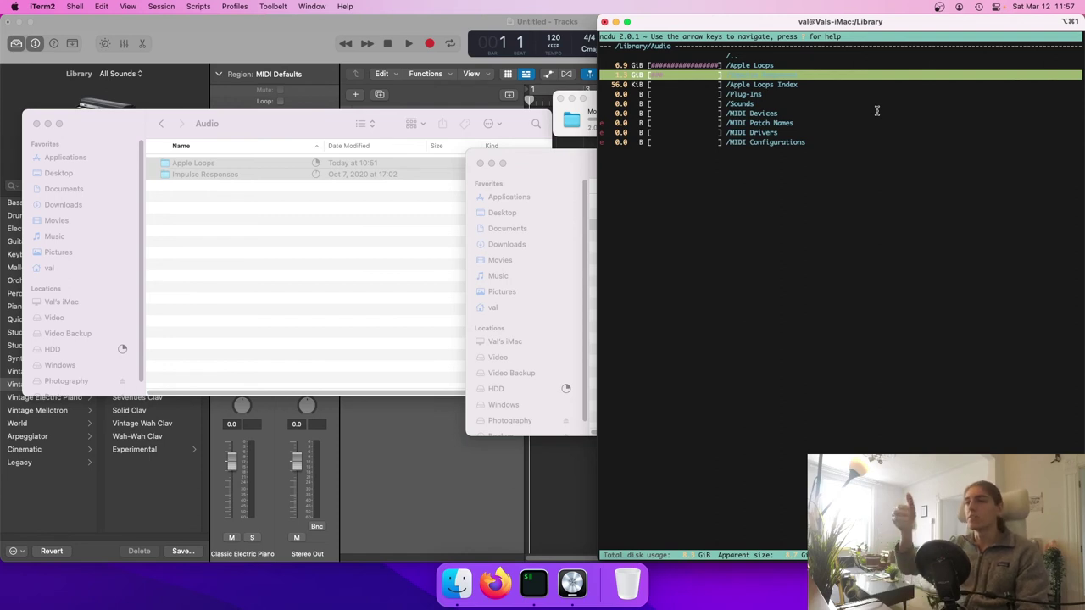
{"action": "key", "text": "q"}
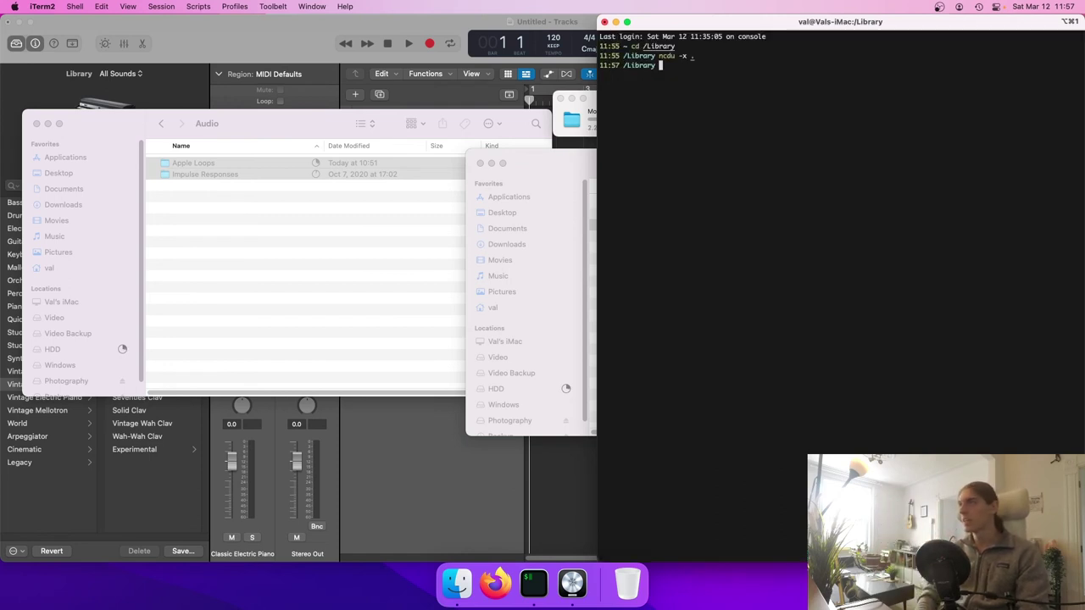
{"action": "left_click_drag", "start_coordinate": [555, 162], "coordinate": [139, 218]}
{"action": "left_click", "coordinate": [630, 109]}
{"action": "left_click_drag", "start_coordinate": [629, 109], "coordinate": [323, 65]}
Change the terminal's working directory to /Library/Audio, taking the path from the Audio folder in Finder, and list its contents
{"action": "left_click", "coordinate": [231, 225]}
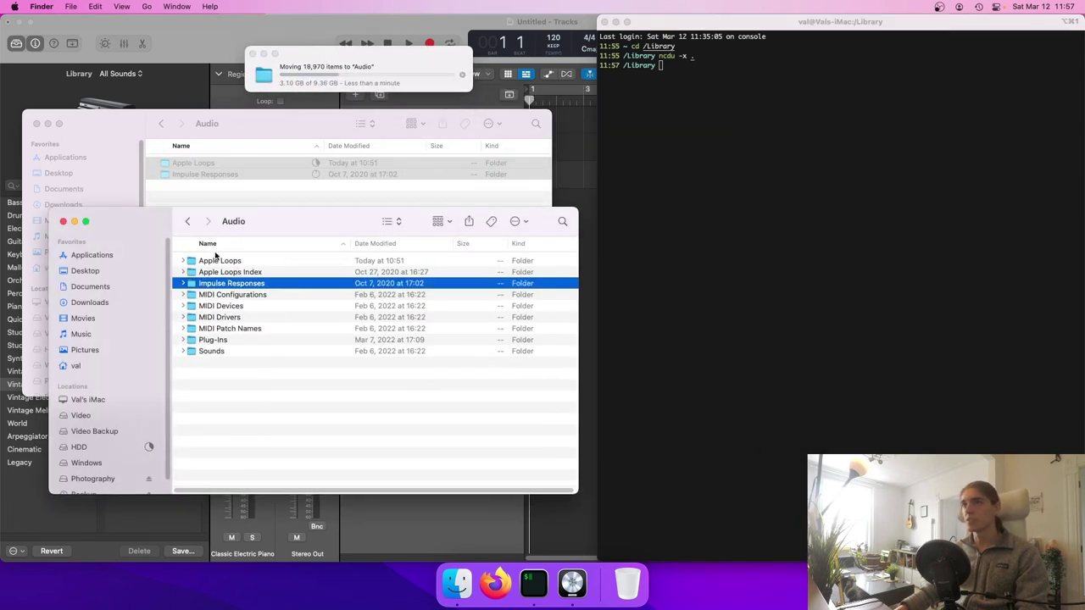
{"action": "left_click", "coordinate": [229, 225], "text": "super"}
{"action": "left_click", "coordinate": [235, 235]}
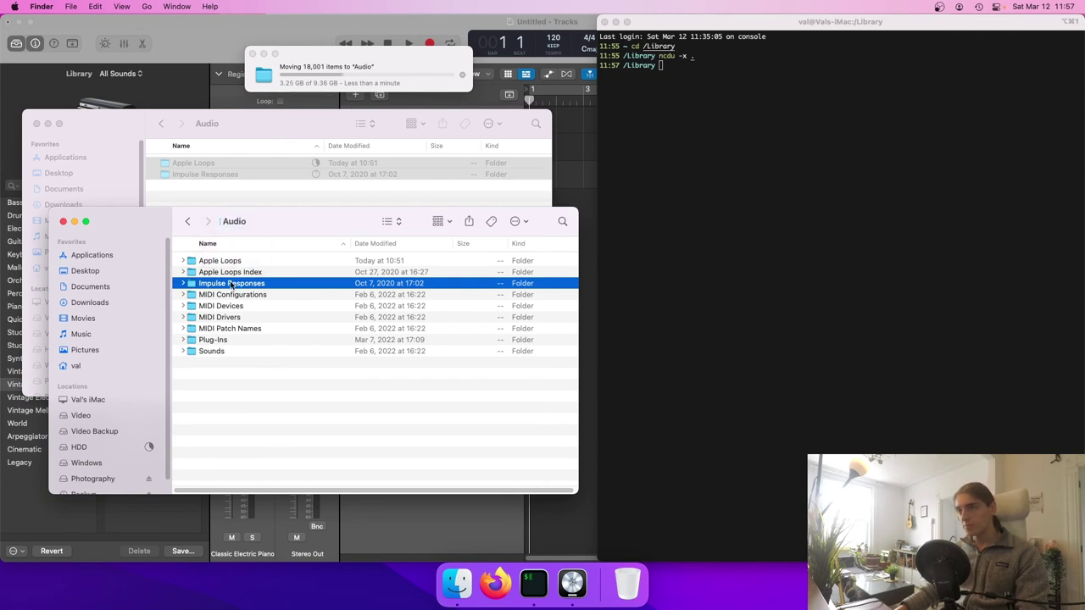
{"action": "left_click_drag", "start_coordinate": [209, 286], "coordinate": [817, 186]}
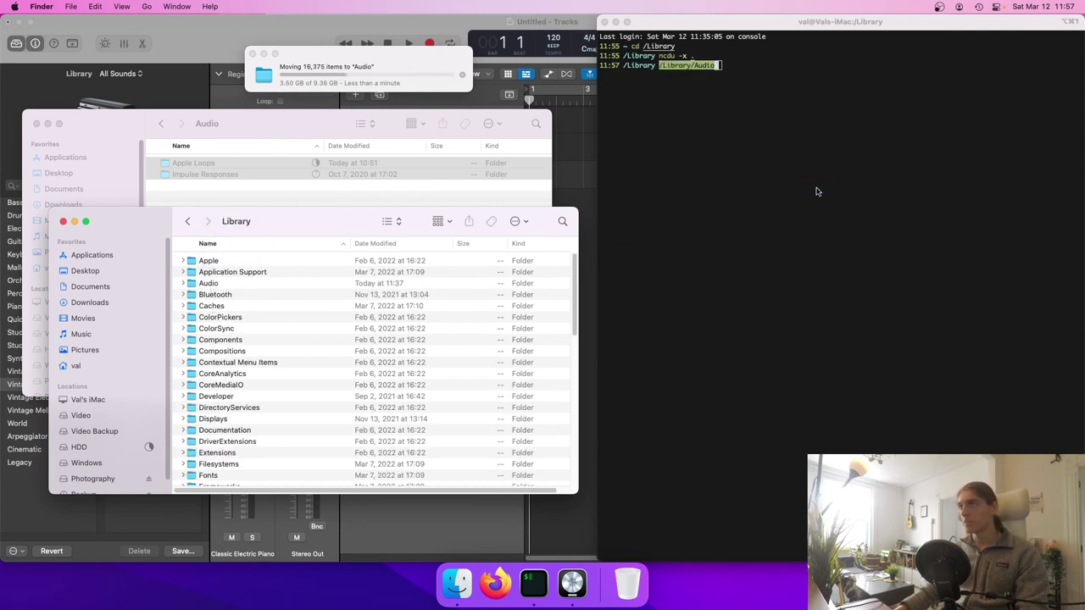
{"action": "left_click", "coordinate": [805, 191]}
{"action": "key", "text": "ctrl+a"}
{"action": "type", "text": "cd"}
{"action": "key", "text": "Return"}
{"action": "type", "text": "l"}
{"action": "key", "text": "Return"}
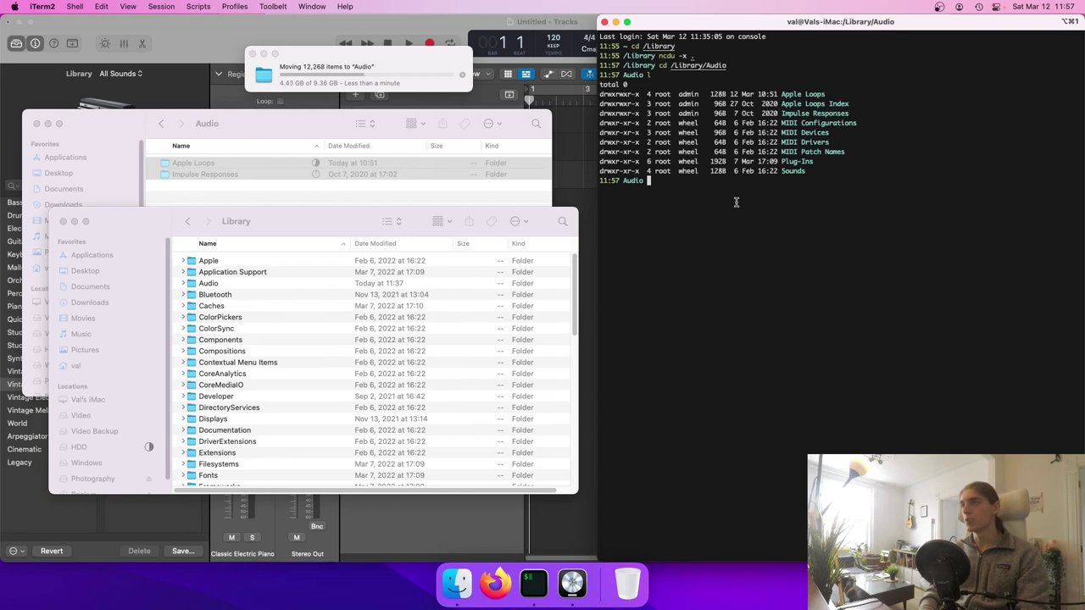
Start a symbolic link command, ln -s, with the HDD's Apple Loops folder, /Volumes/HDD/Library/Audio/Apple\ Loops, as its source
{"action": "type", "text": "ln -s"}
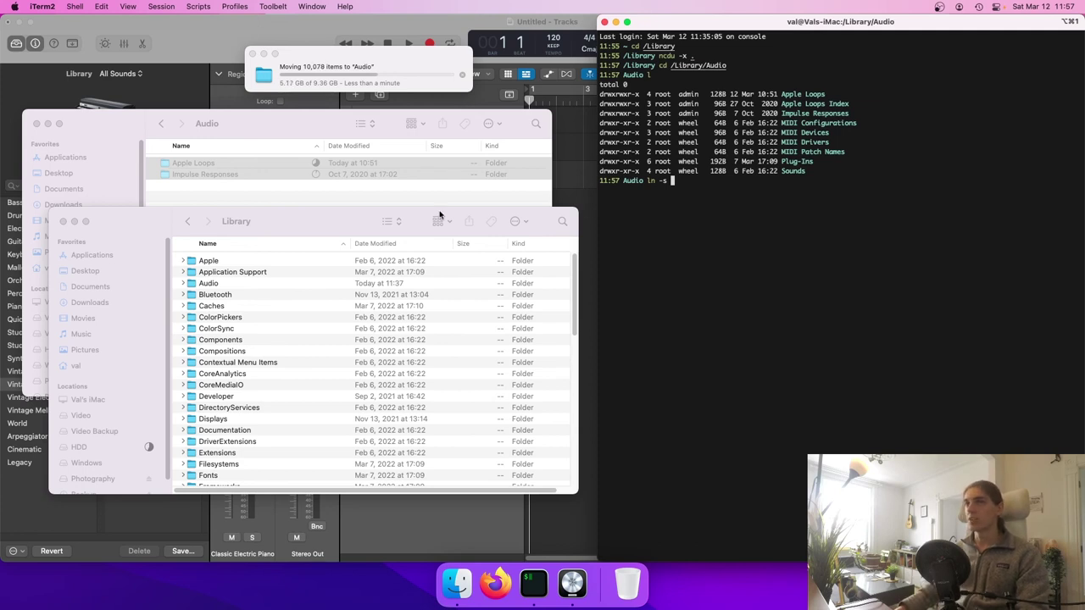
{"action": "double_click", "coordinate": [216, 287]}
{"action": "left_click", "coordinate": [238, 193]}
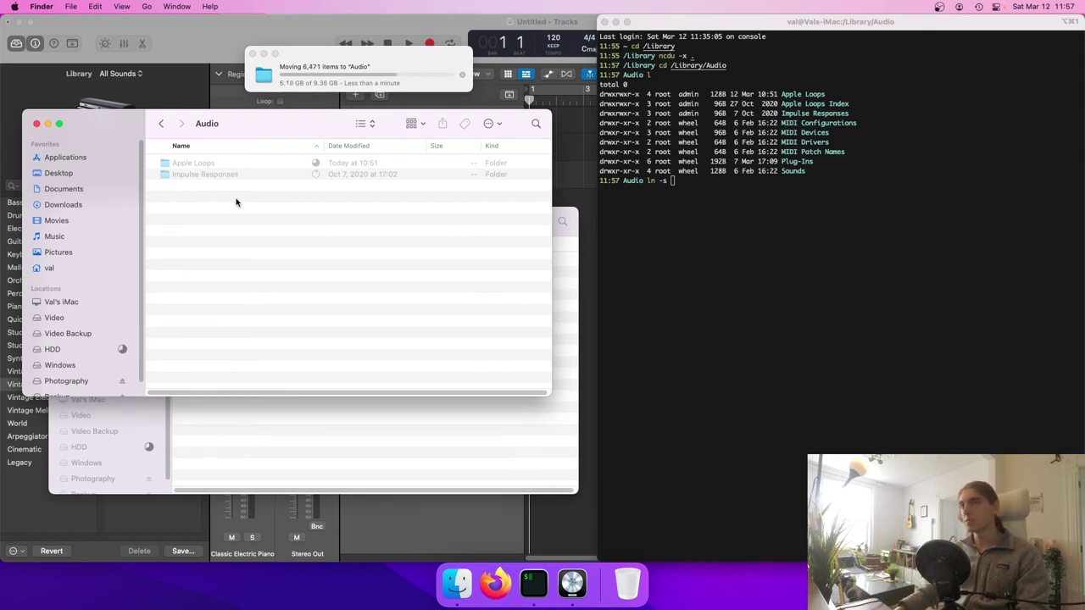
{"action": "left_click_drag", "start_coordinate": [187, 165], "coordinate": [621, 183]}
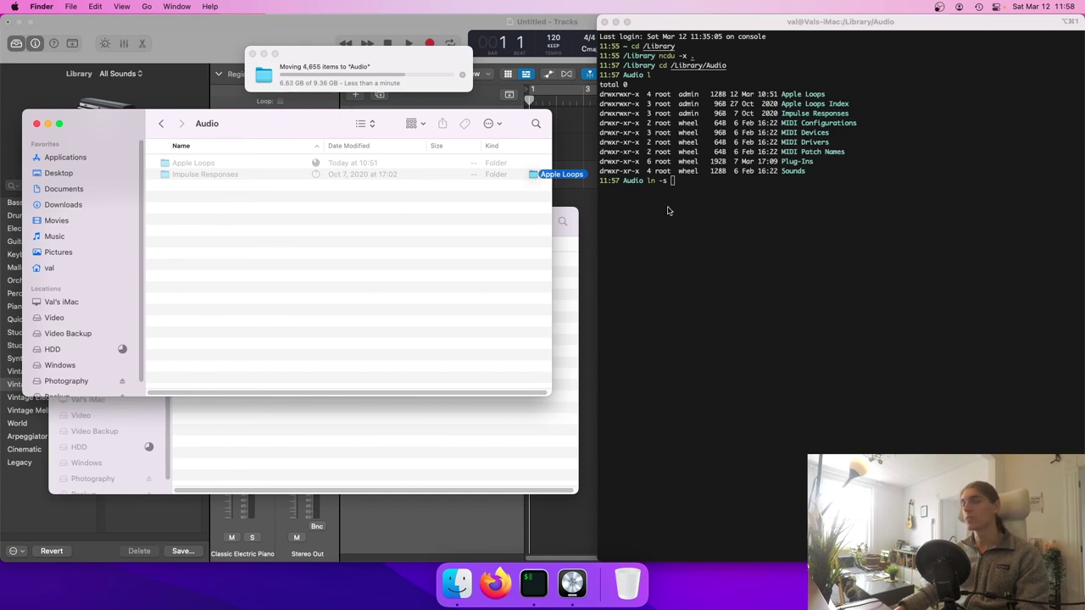
{"action": "left_click_drag", "start_coordinate": [588, 175], "coordinate": [720, 204]}
{"action": "left_click", "coordinate": [751, 226]}
{"action": "left_click", "coordinate": [758, 232]}
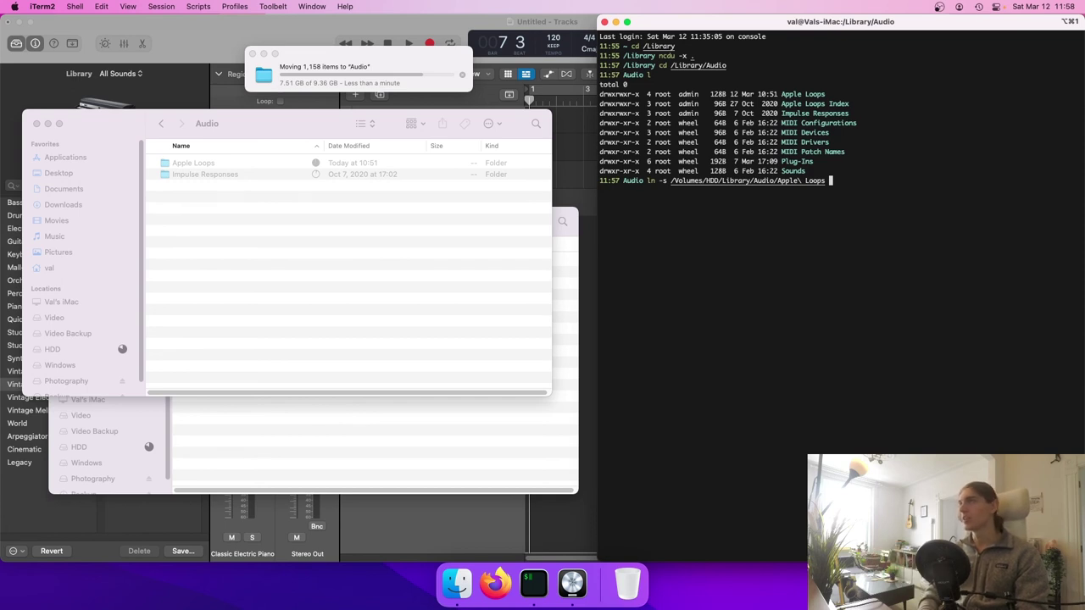
{"action": "type", "text": "Apple\\ Loops"}
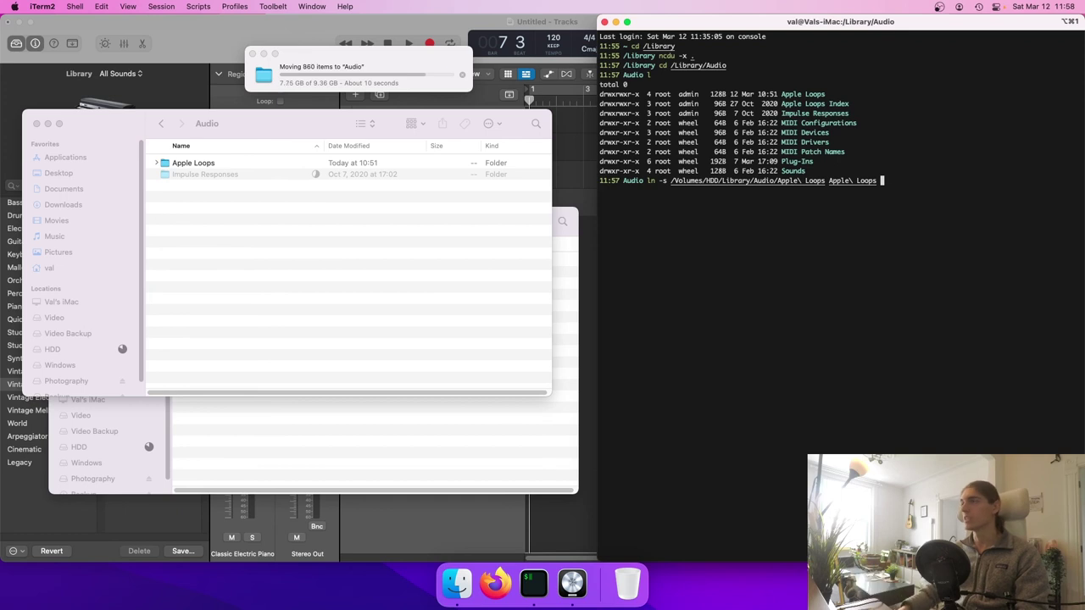
{"action": "key", "text": "BackSpace"}
{"action": "key", "text": "BackSpace"}
{"action": "key", "text": "BackSpace"}
{"action": "key", "text": "BackSpace"}
{"action": "key", "text": "BackSpace"}
{"action": "key", "text": "BackSpace"}
{"action": "key", "text": "BackSpace"}
{"action": "key", "text": "BackSpace"}
{"action": "key", "text": "BackSpace"}
{"action": "key", "text": "BackSpace"}
{"action": "key", "text": "BackSpace"}
{"action": "key", "text": "BackSpace"}
{"action": "key", "text": "BackSpace"}
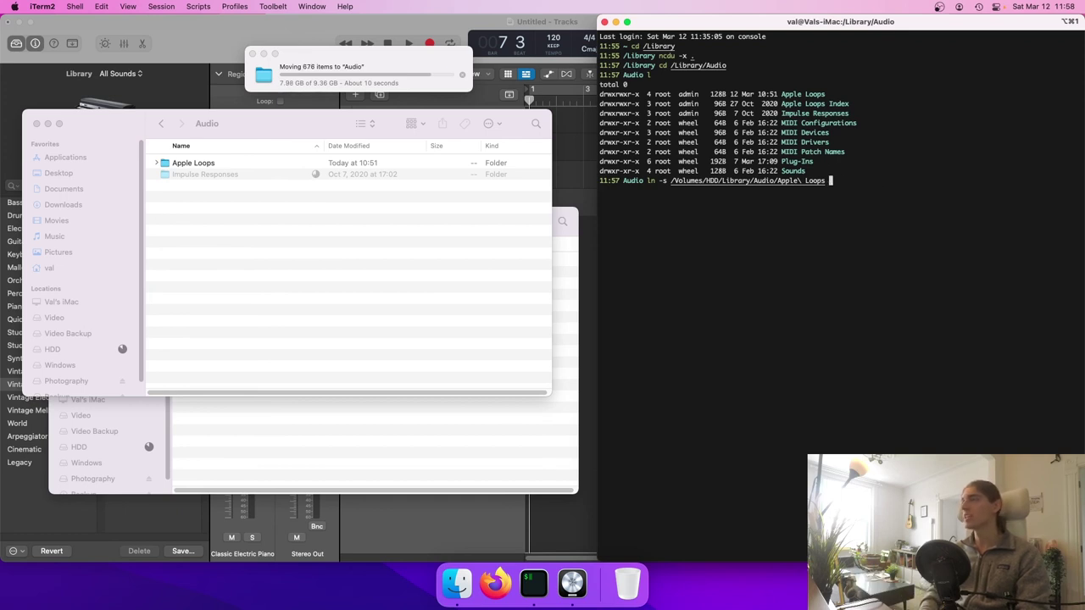
Give the current directory (.) as the link's destination, and bring Finder's /Library/Audio window to the front, clear of the HDD's Audio window
{"action": "type", "text": "."}
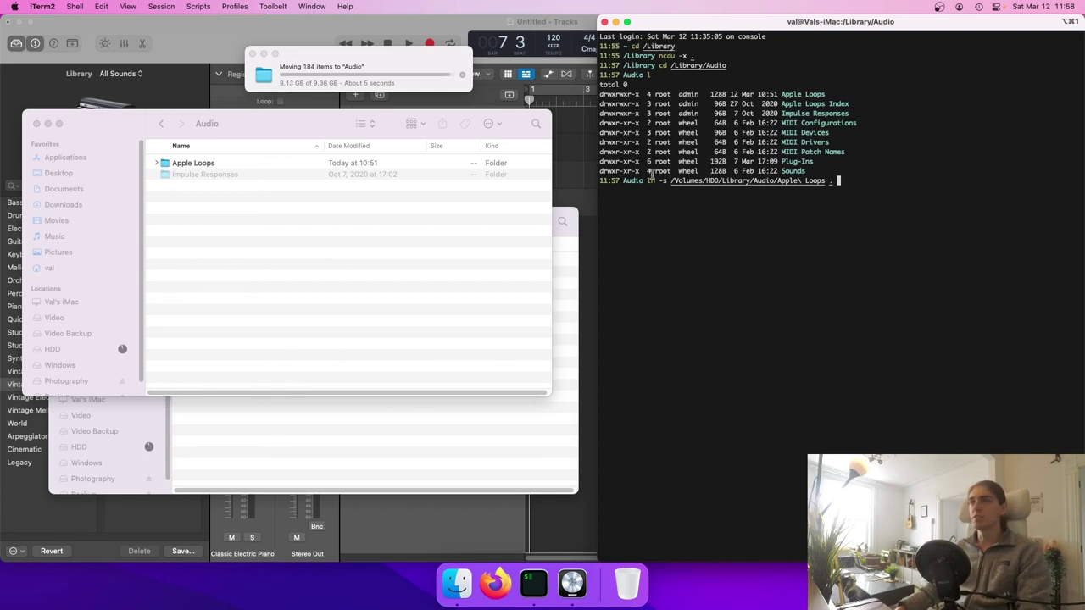
{"action": "left_click_drag", "start_coordinate": [775, 181], "coordinate": [829, 182]}
{"action": "left_click", "coordinate": [827, 182]}
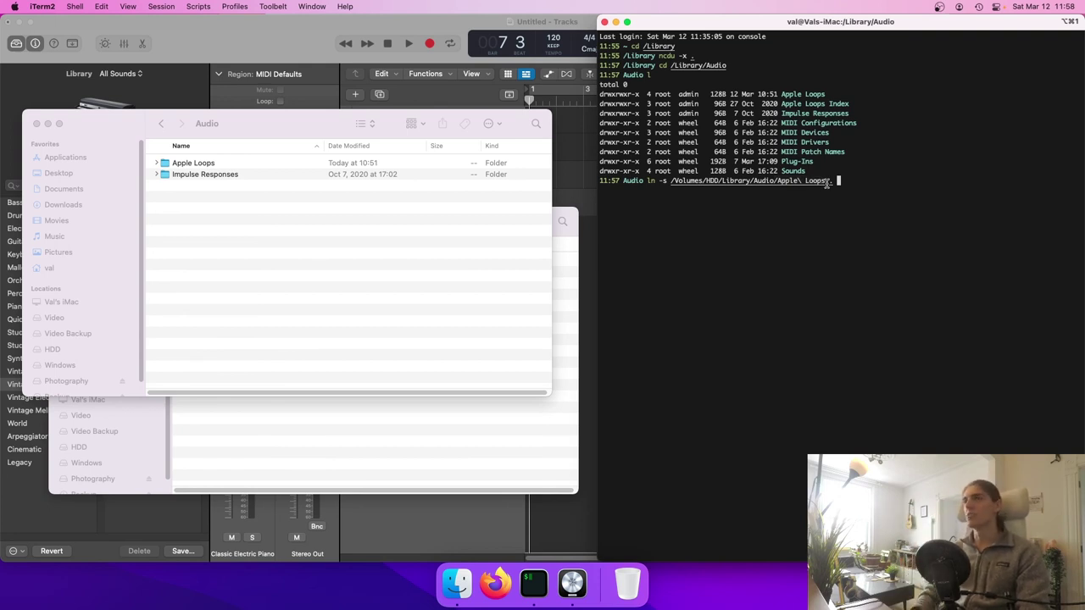
{"action": "left_click_drag", "start_coordinate": [237, 129], "coordinate": [256, 65]}
{"action": "left_click", "coordinate": [323, 334]}
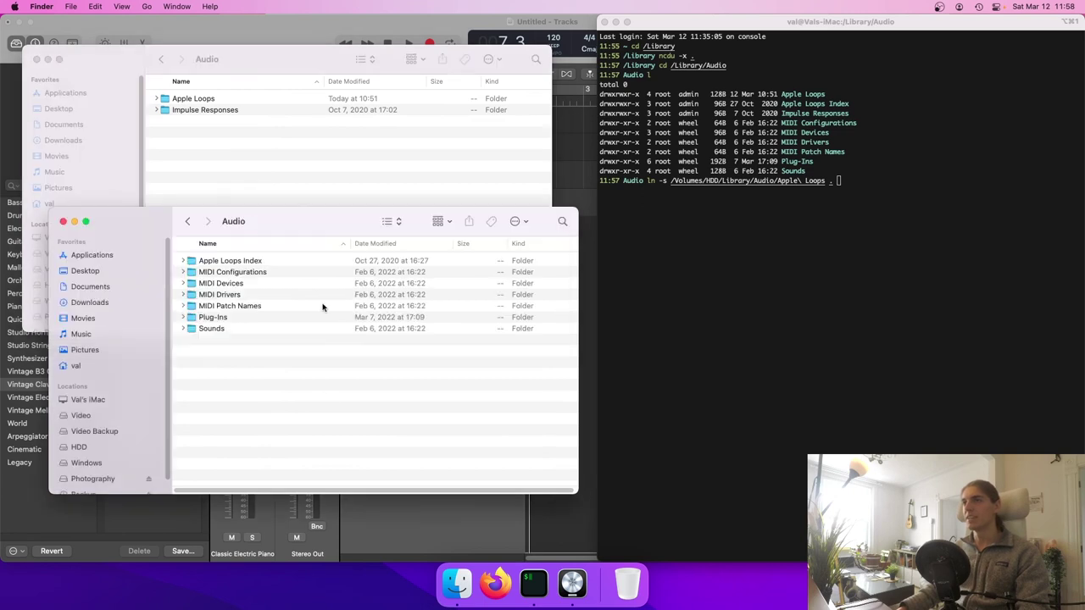
Move Finder's /Library/Audio window down clear of the HDD's Audio window, and try to run the prepared Apple Loops link command in the terminal
{"action": "left_click_drag", "start_coordinate": [306, 219], "coordinate": [305, 259]}
{"action": "left_click_drag", "start_coordinate": [252, 402], "coordinate": [219, 372]}
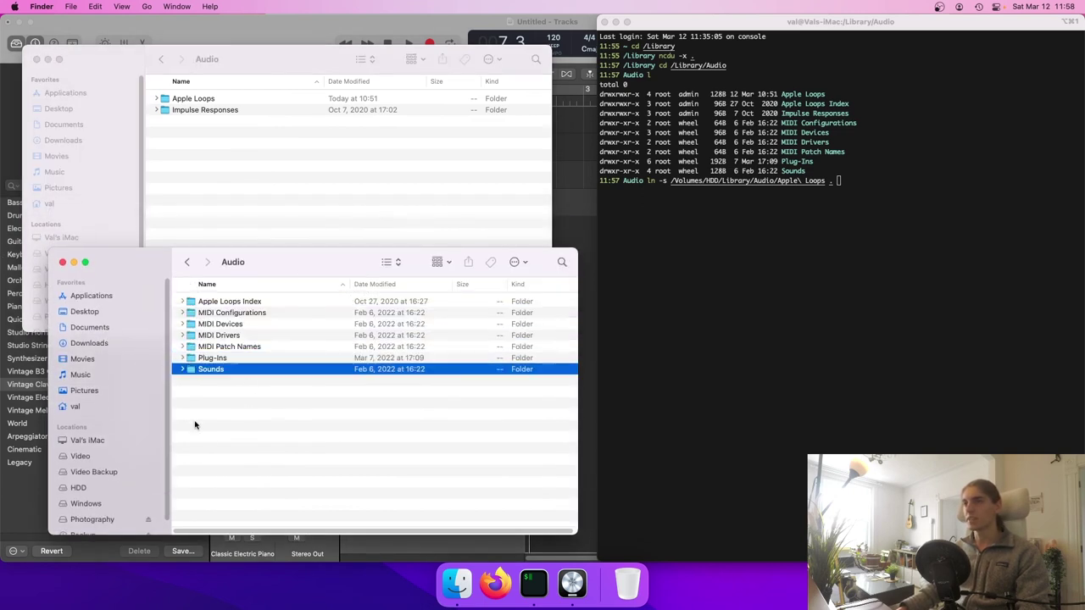
{"action": "left_click", "coordinate": [234, 436]}
{"action": "left_click", "coordinate": [829, 268]}
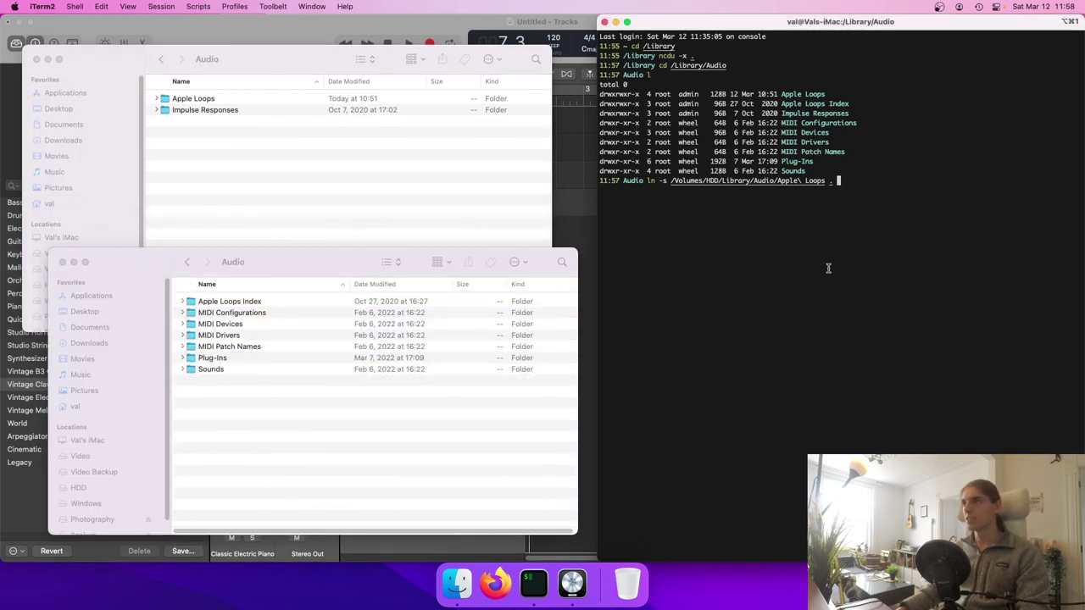
{"action": "key", "text": "Return"}
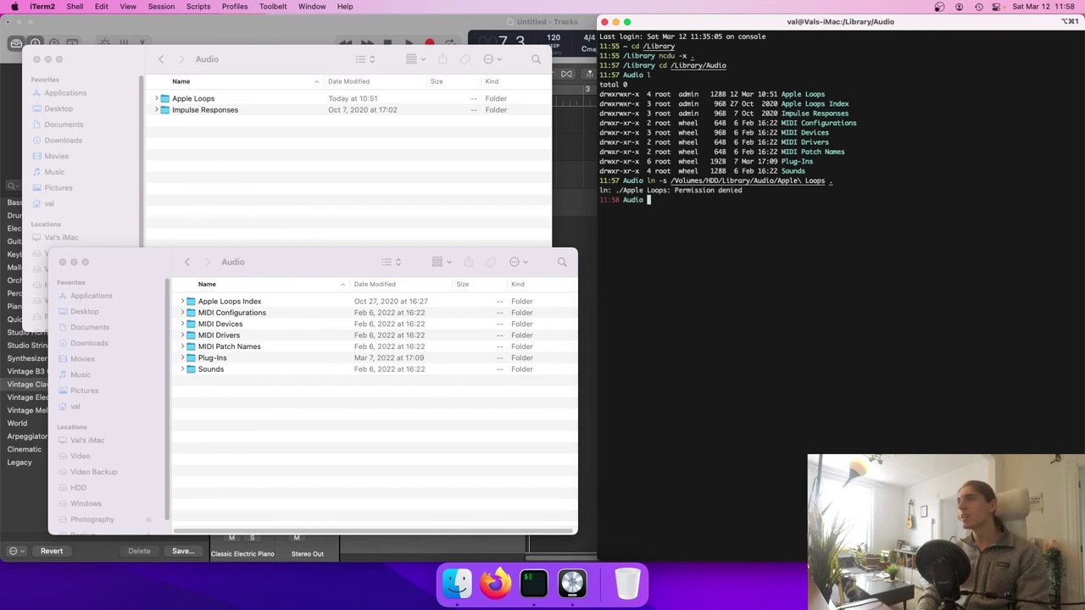
Rerun the Apple Loops link command with sudo in front, entering the account password when asked
{"action": "key", "text": "Up"}
{"action": "key", "text": "ctrl+a"}
{"action": "type", "text": "sudo"}
{"action": "key", "text": "Return"}
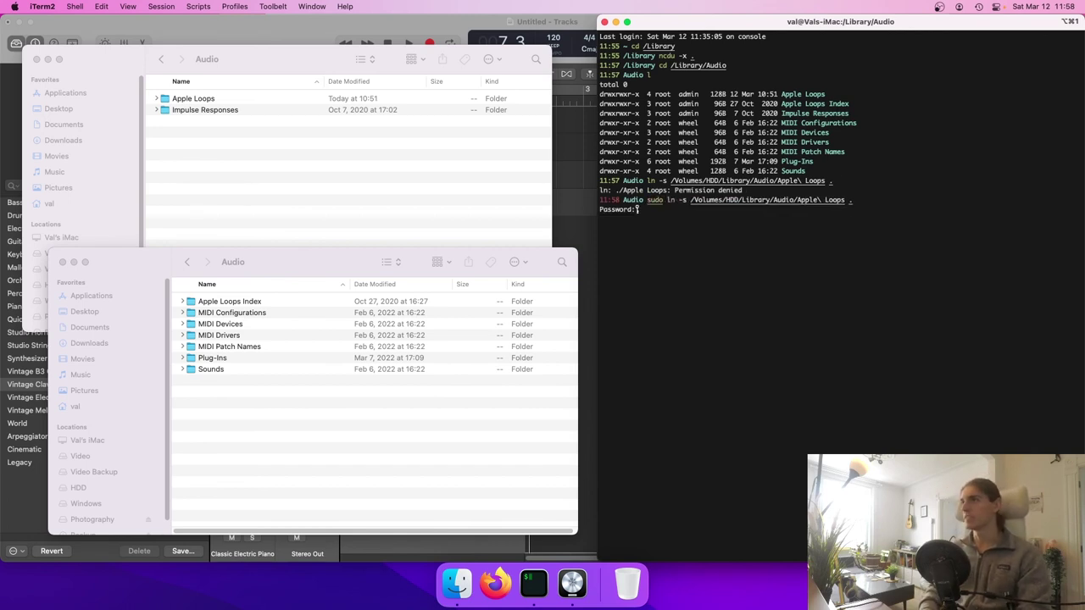
{"action": "key", "text": "Return"}
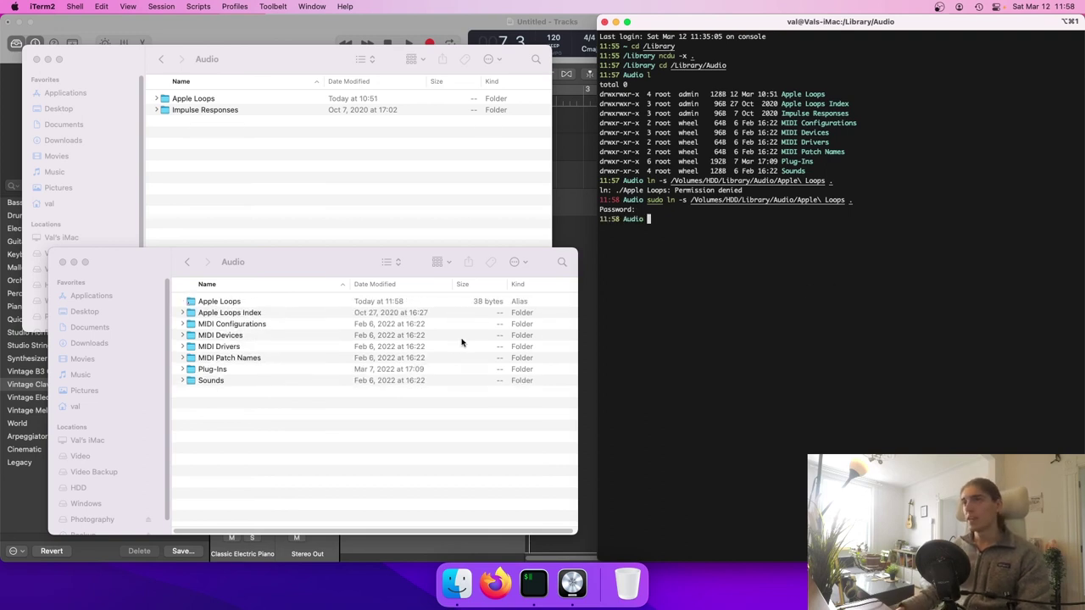
Open the Apple Loops link in Finder's /Library/Audio window, look through its Apple folder, and return to the Audio folder
{"action": "left_click", "coordinate": [214, 302]}
{"action": "left_click", "coordinate": [208, 306]}
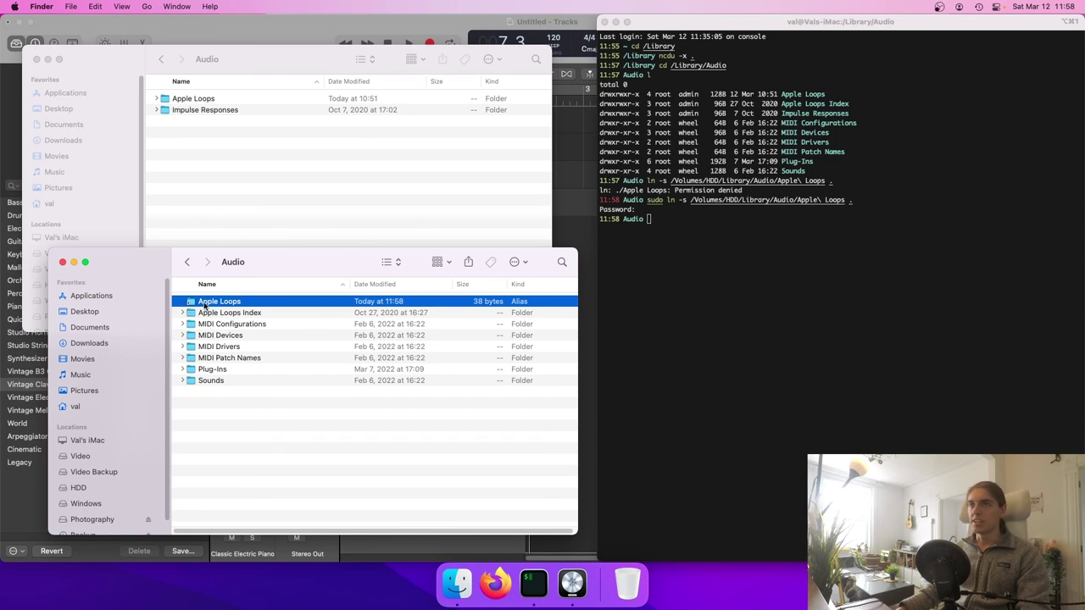
{"action": "double_click", "coordinate": [204, 306]}
{"action": "left_click", "coordinate": [183, 304]}
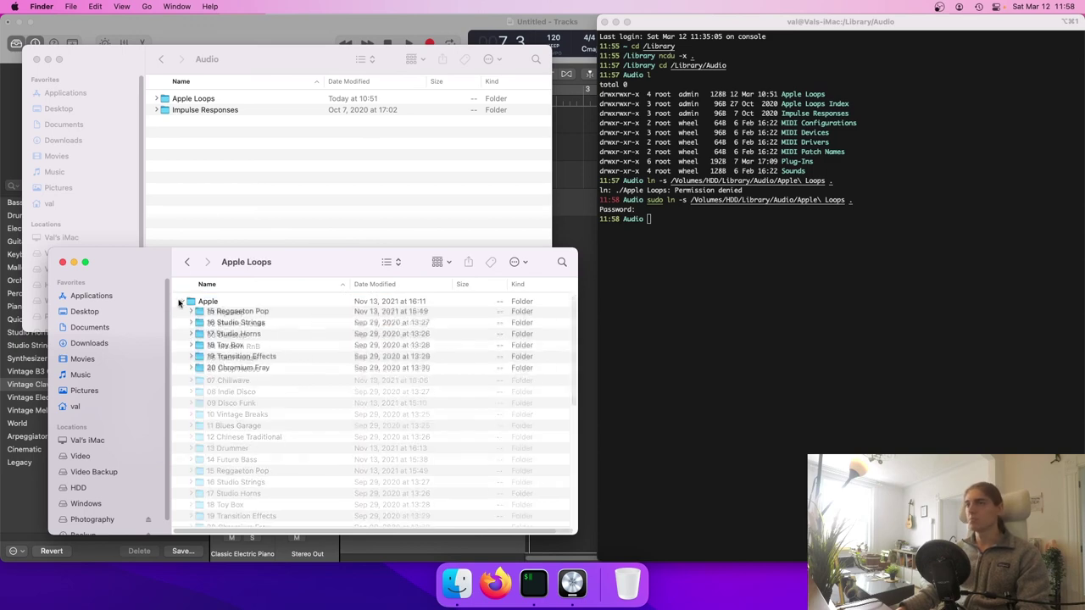
{"action": "left_click", "coordinate": [182, 302]}
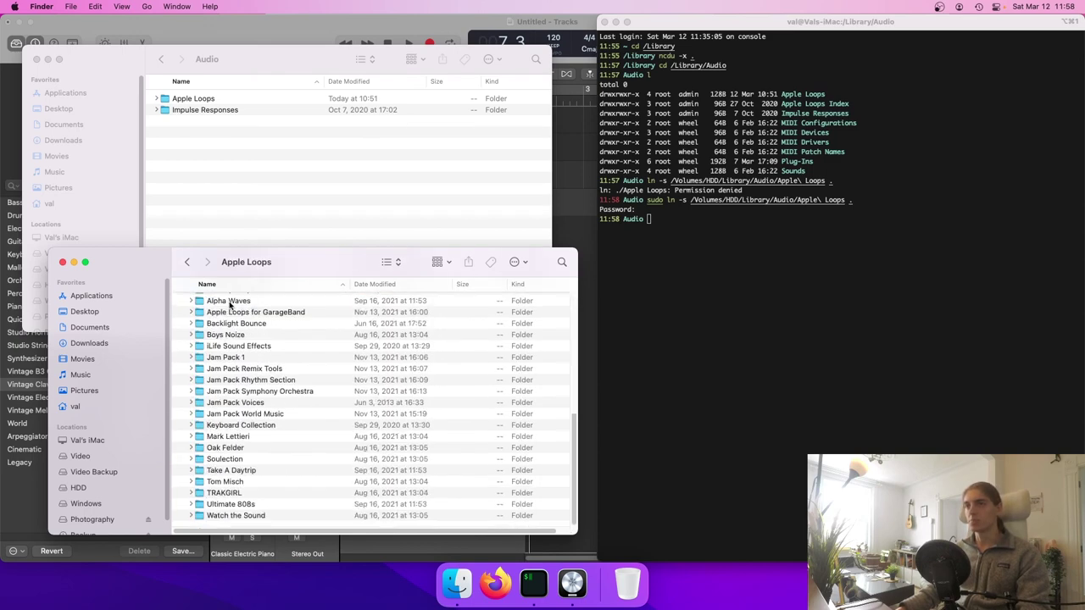
{"action": "left_click", "coordinate": [183, 302]}
{"action": "left_click", "coordinate": [188, 262]}
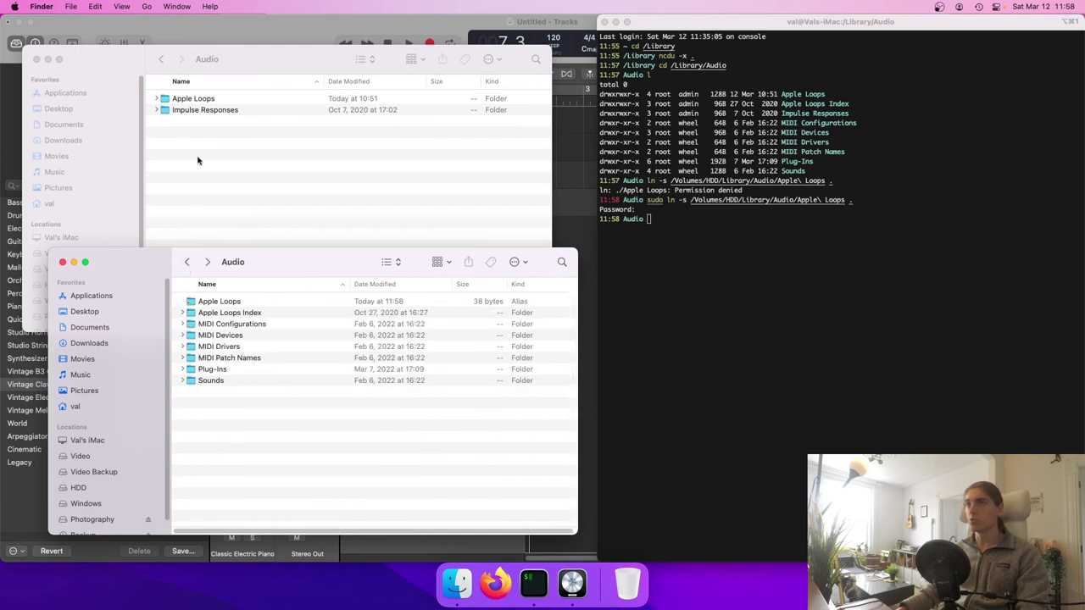
{"action": "left_click", "coordinate": [190, 58]}
{"action": "left_click", "coordinate": [241, 420]}
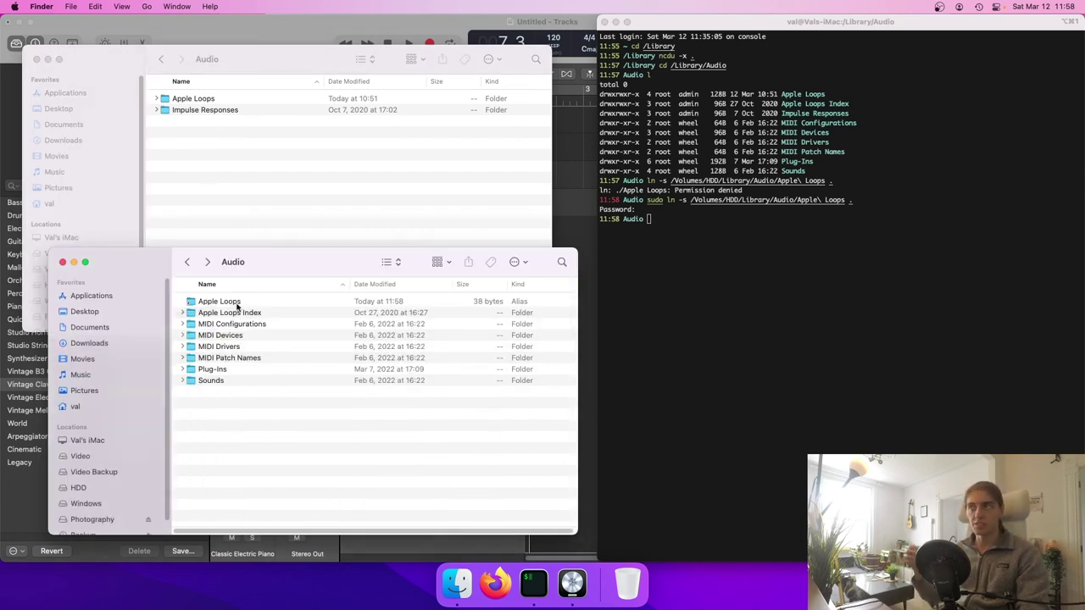
Reuse the sudo ln -s command in the terminal to link /Volumes/HDD/Library/Audio/Impulse\ Responses into the current directory (.)
{"action": "left_click", "coordinate": [681, 291]}
{"action": "key", "text": "Up"}
{"action": "key", "text": "BackSpace"}
{"action": "key", "text": "BackSpace"}
{"action": "key", "text": "BackSpace"}
{"action": "key", "text": "BackSpace"}
{"action": "key", "text": "BackSpace"}
{"action": "key", "text": "BackSpace"}
{"action": "key", "text": "BackSpace"}
{"action": "key", "text": "BackSpace"}
{"action": "key", "text": "BackSpace"}
{"action": "key", "text": "BackSpace"}
{"action": "key", "text": "BackSpace"}
{"action": "key", "text": "BackSpace"}
{"action": "key", "text": "BackSpace"}
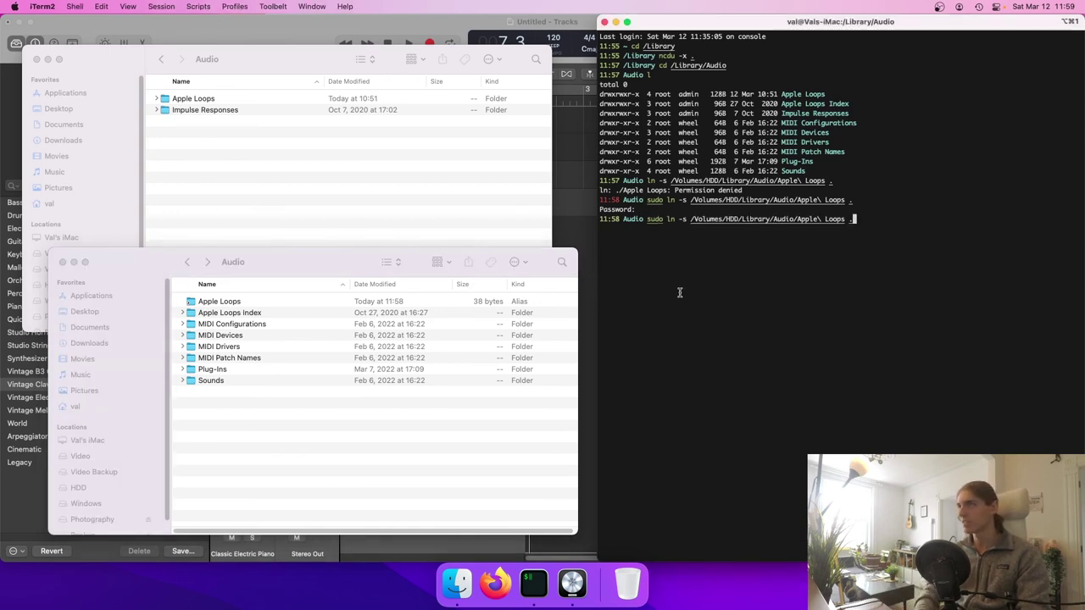
{"action": "key", "text": "BackSpace"}
{"action": "type", "text": "I"}
{"action": "key", "text": "Tab"}
{"action": "type", "text": "."}
{"action": "key", "text": "Return"}
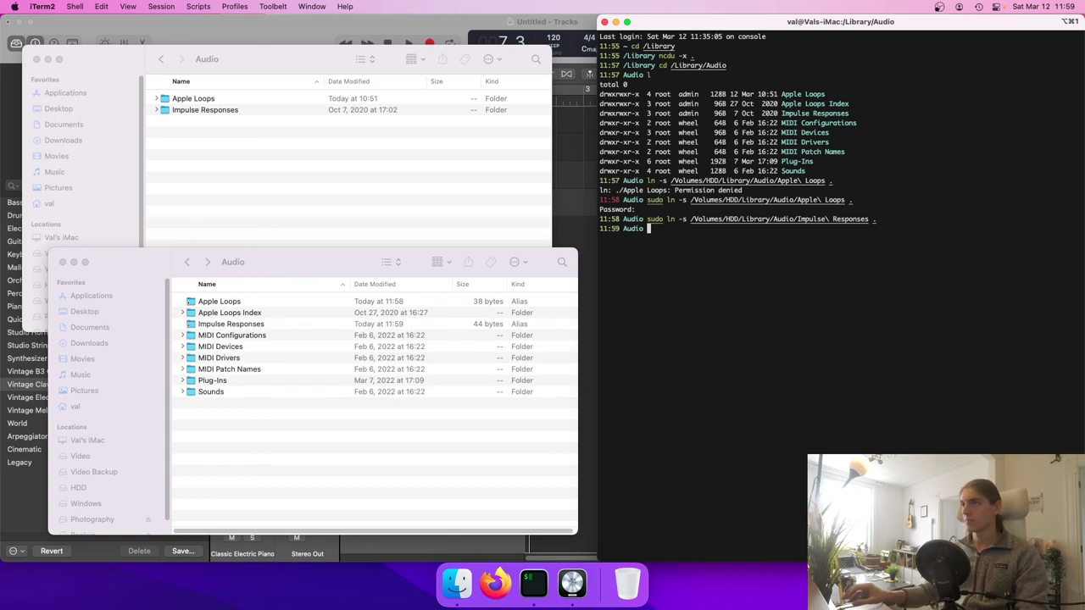
Check the Impulse Responses link in Finder's /Library/Audio window, clear the selection, and return to the terminal
{"action": "left_click", "coordinate": [206, 327]}
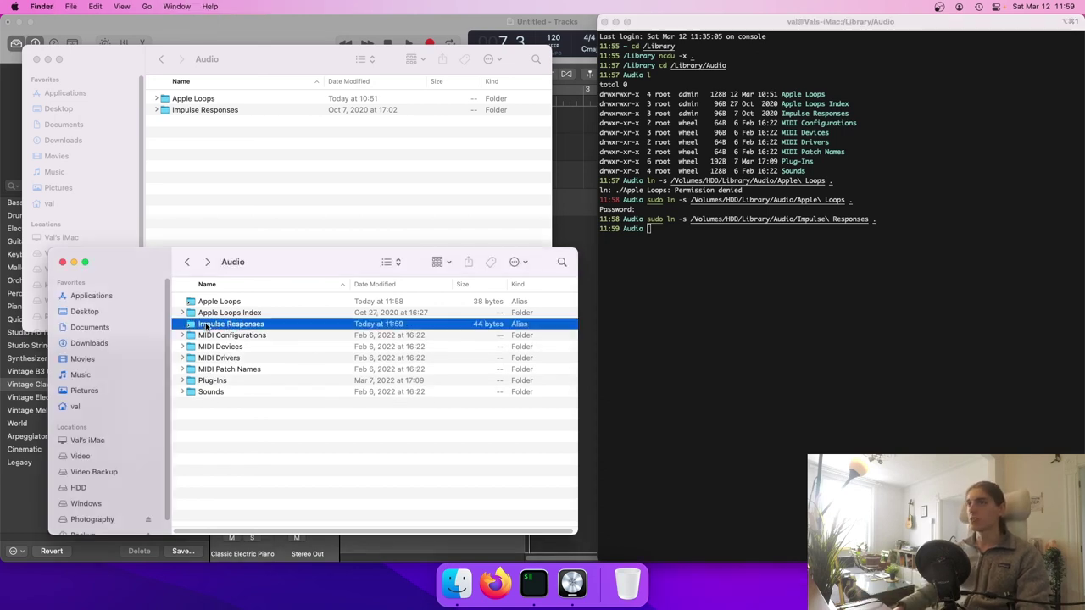
{"action": "left_click", "coordinate": [243, 417]}
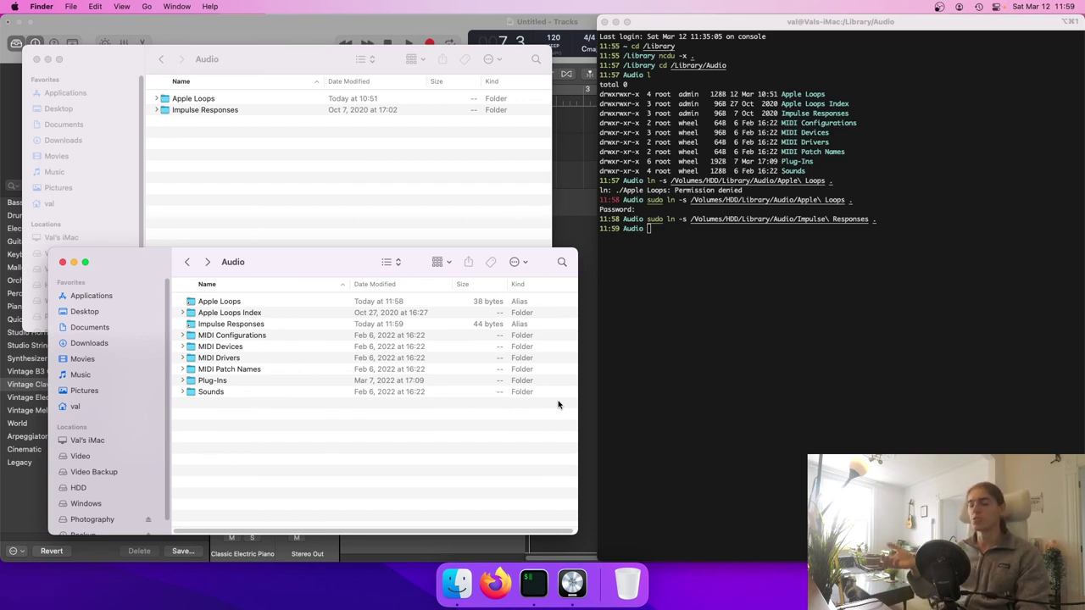
{"action": "left_click", "coordinate": [810, 327]}
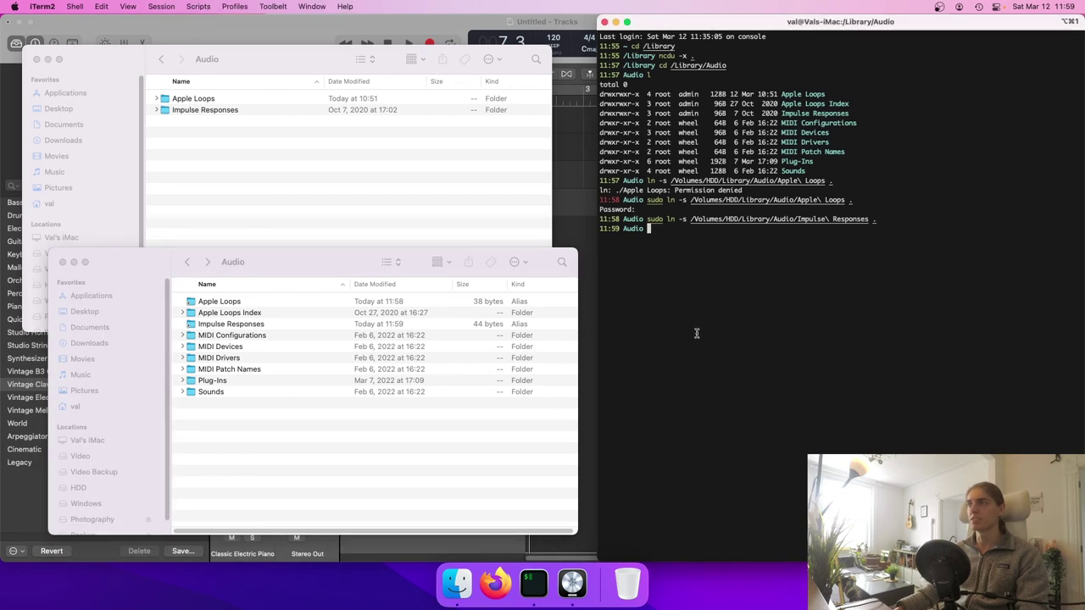